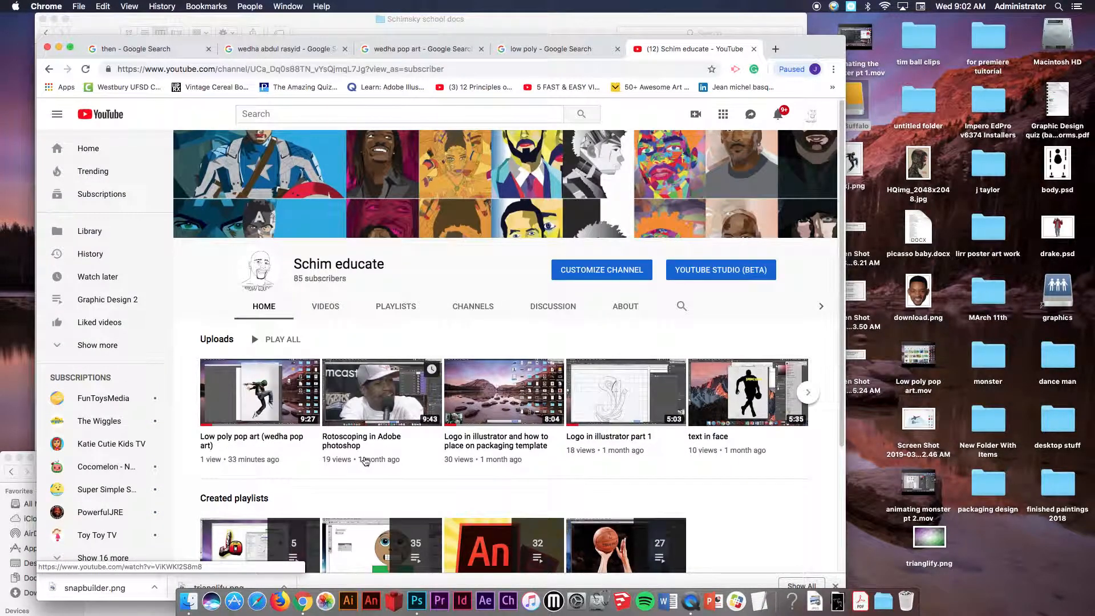
Open the "Graphics 3 animate with Adobe animate" playlist and find the bone tool part 1 and 2 videos.
scroll(491, 420, down, 5)
click(490, 420)
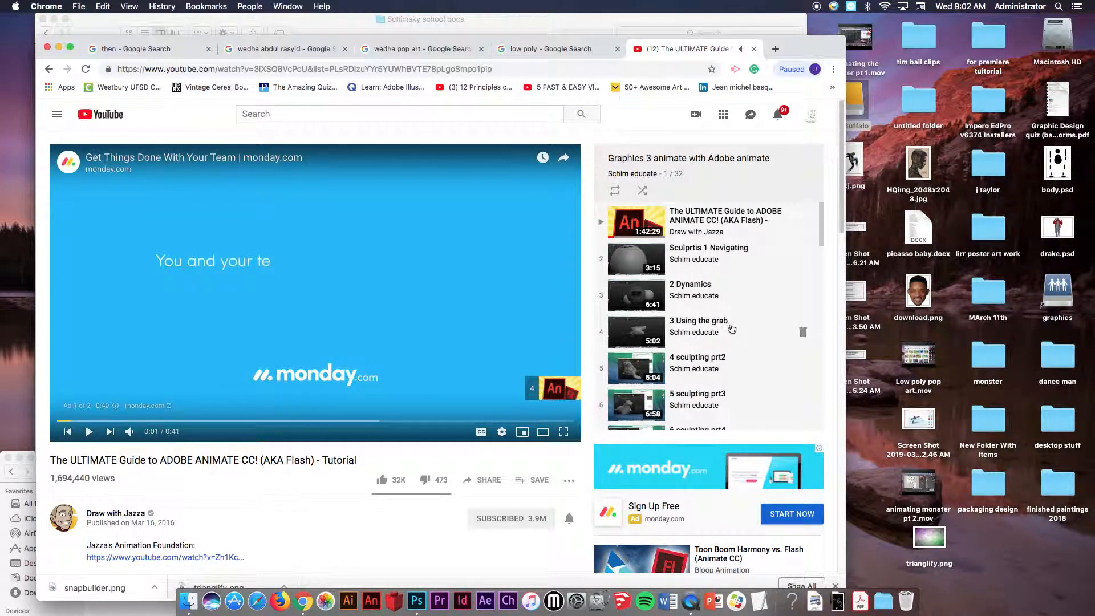
scroll(732, 327, down, 10)
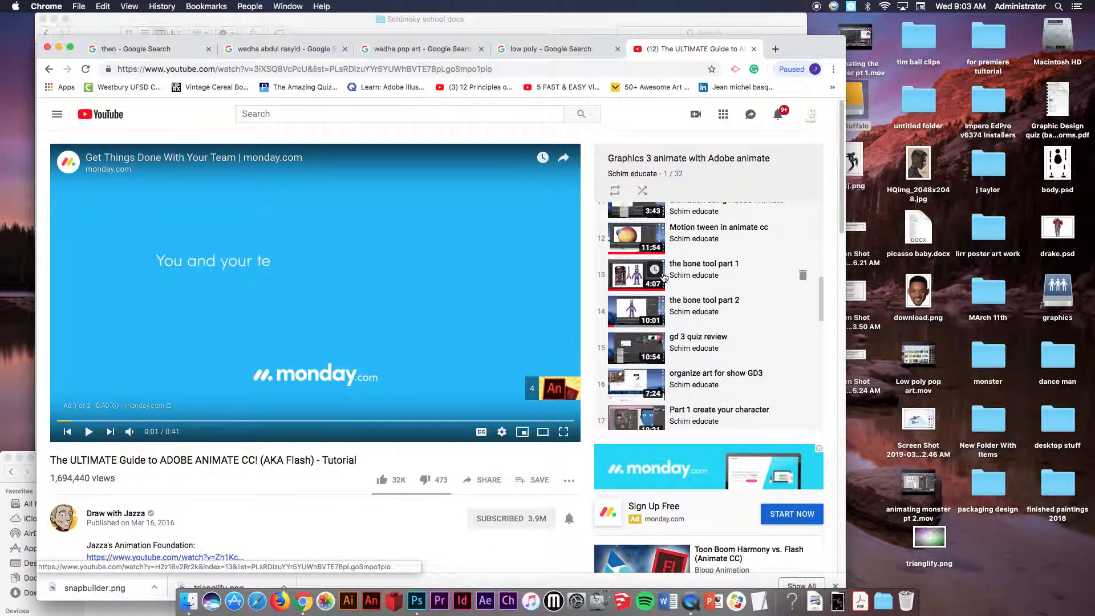
Close the browser window and preview the images in the Gathering parts folder one by one, from the first file to superhero.psd.
click(59, 49)
drag(555, 460, 462, 23)
click(586, 87)
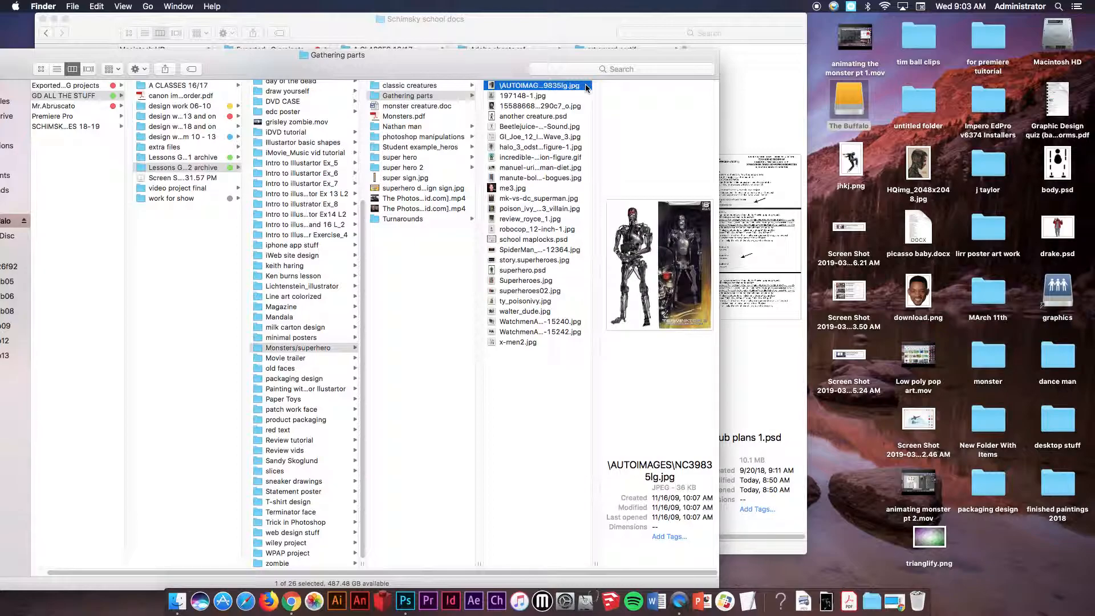
key(space)
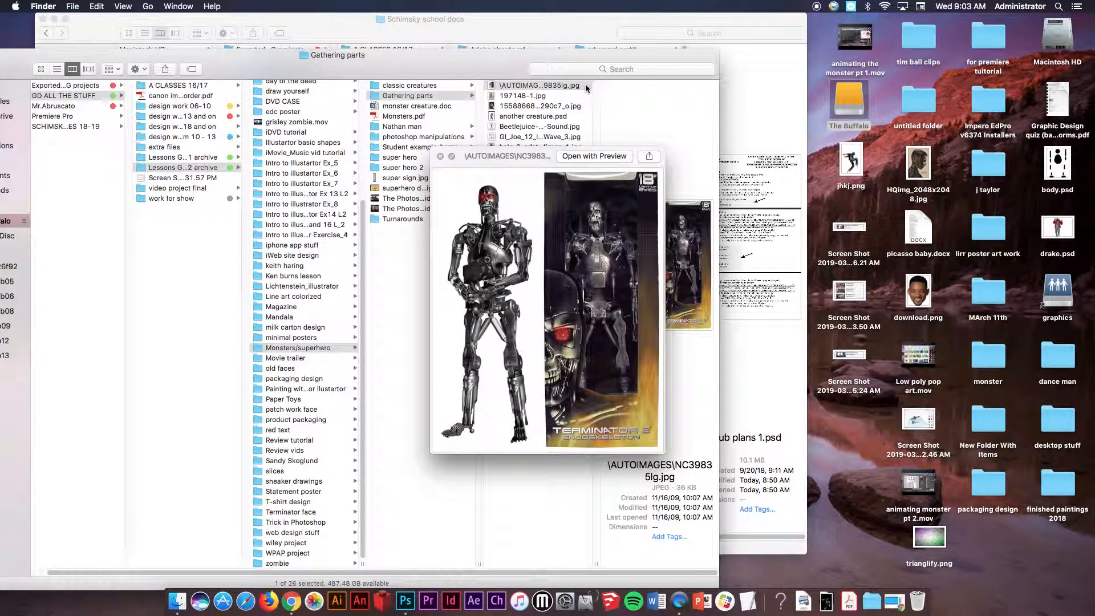
key(Down)
key(Down)
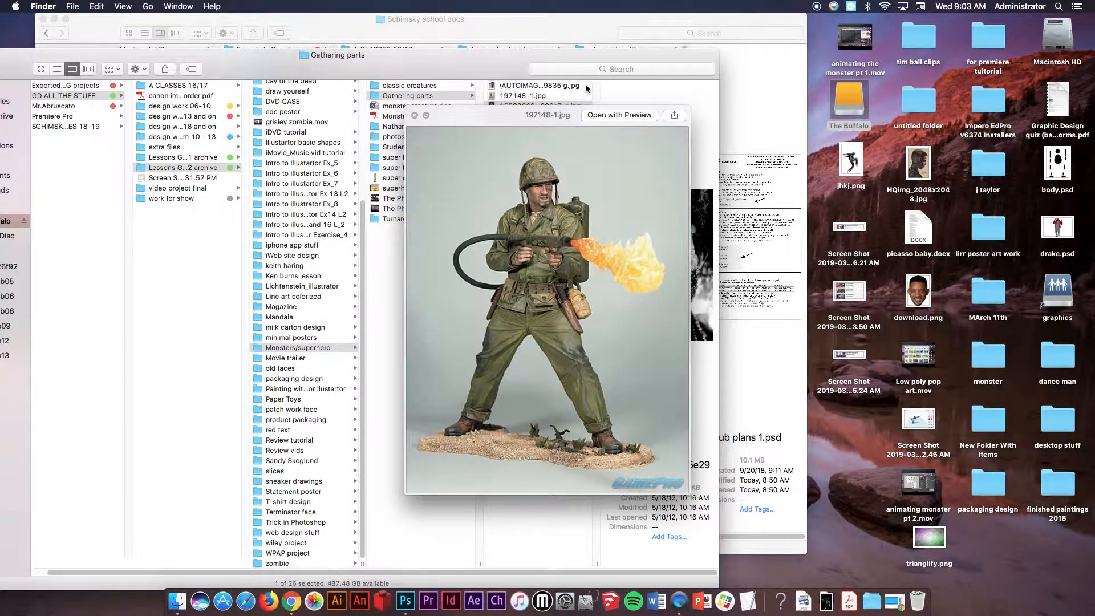
key(Down)
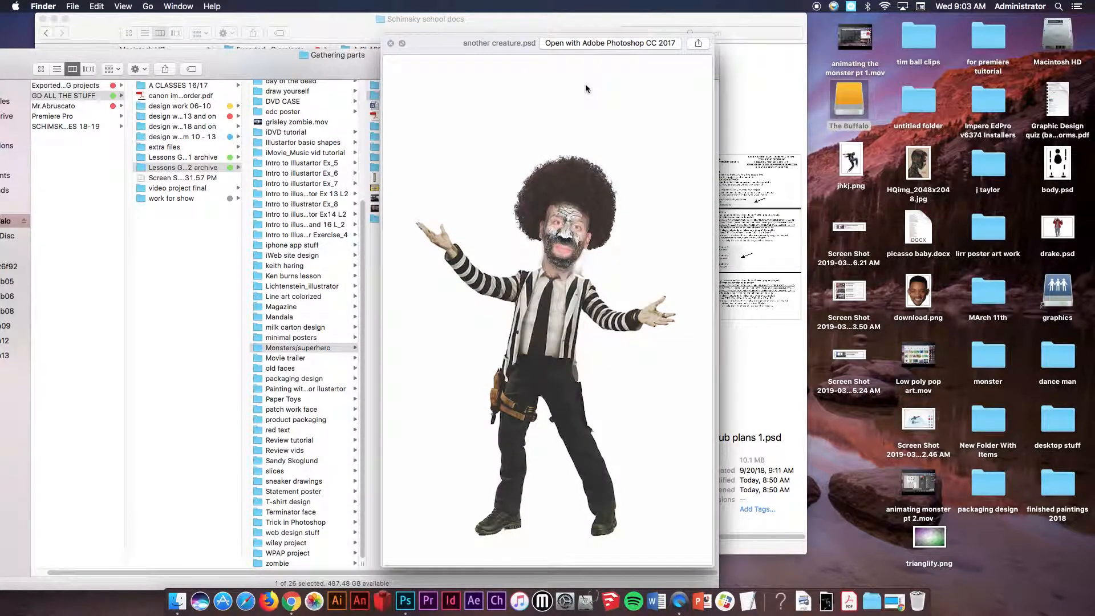
key(Down)
key(Down)
key(Down)
key(Down)
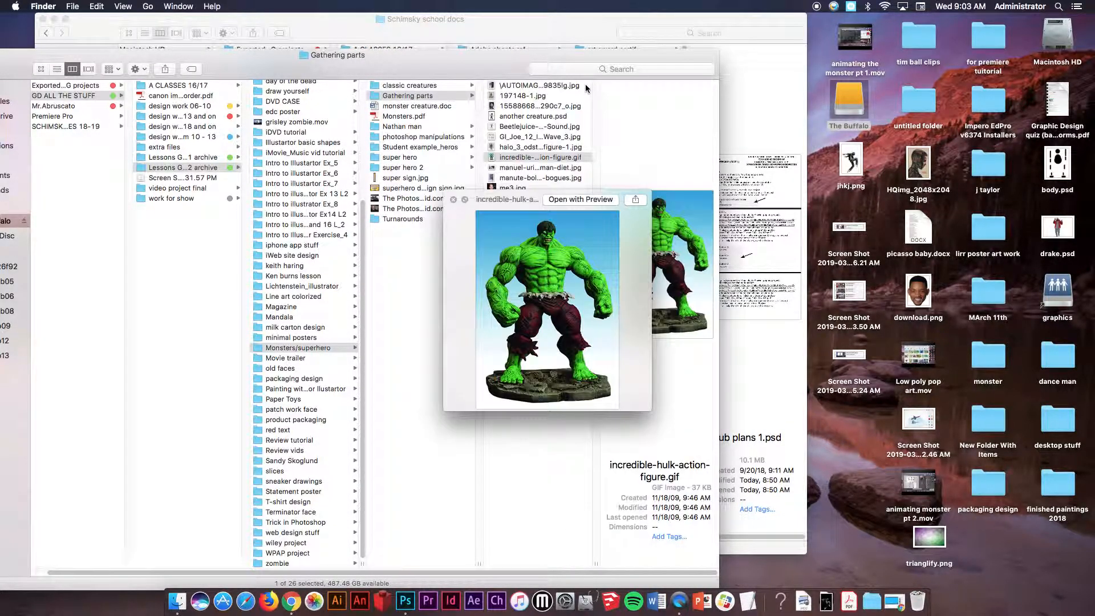
key(Down)
key(Down)
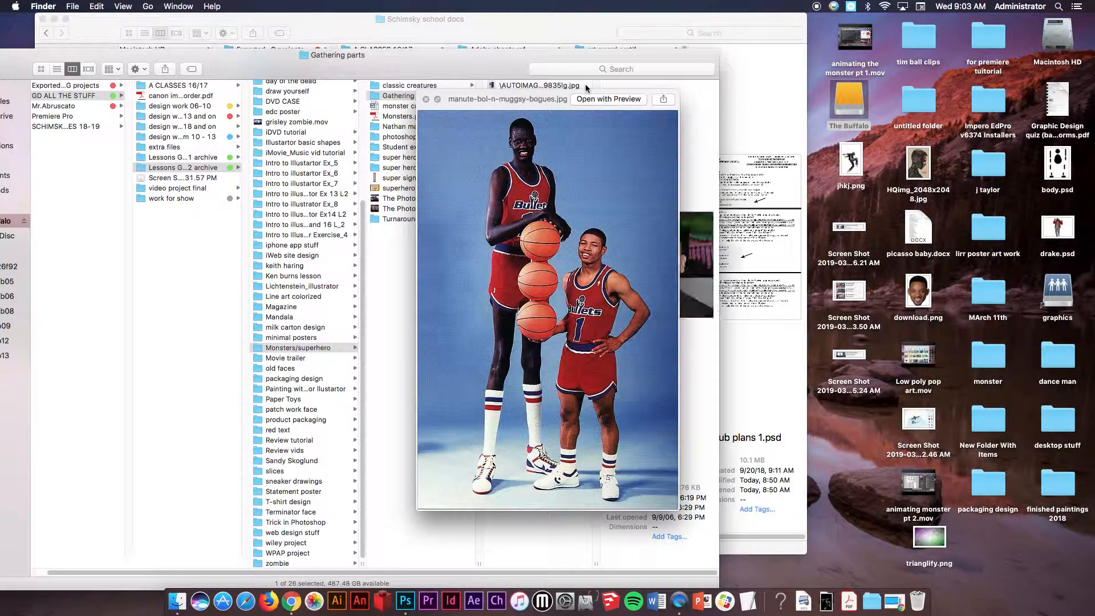
key(Down)
key(Down)
key(Down)
key(Down)
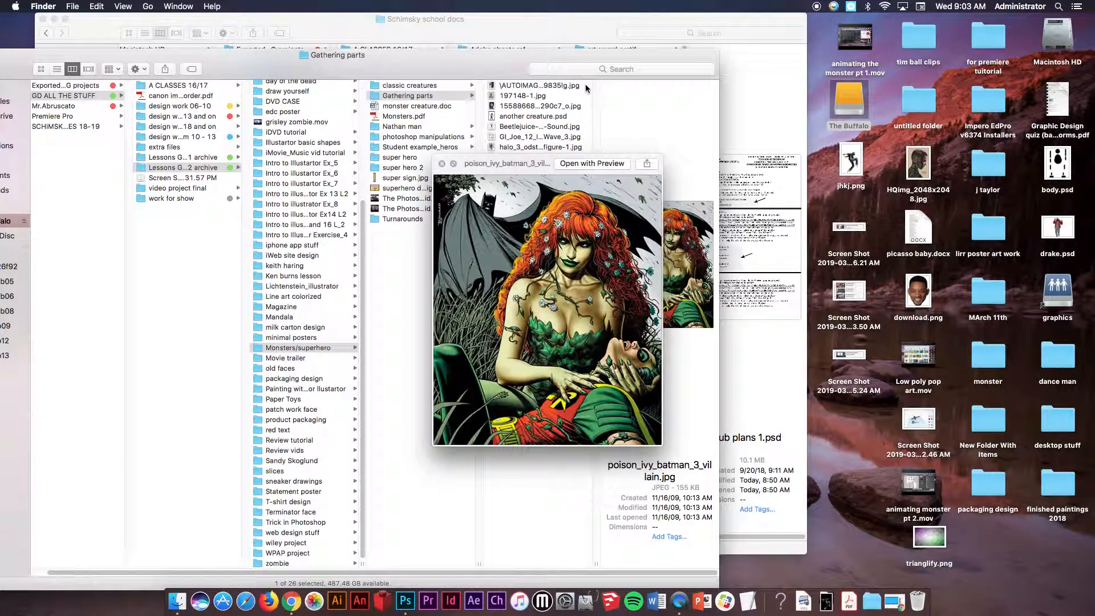
key(Down)
key(Down)
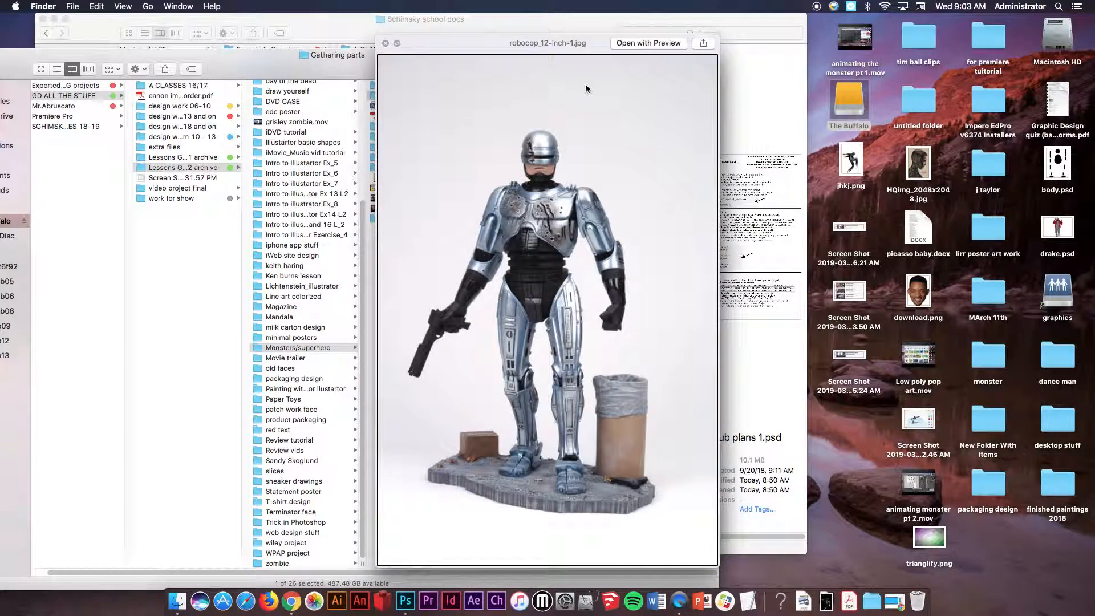
key(Down)
key(Down)
key(Down)
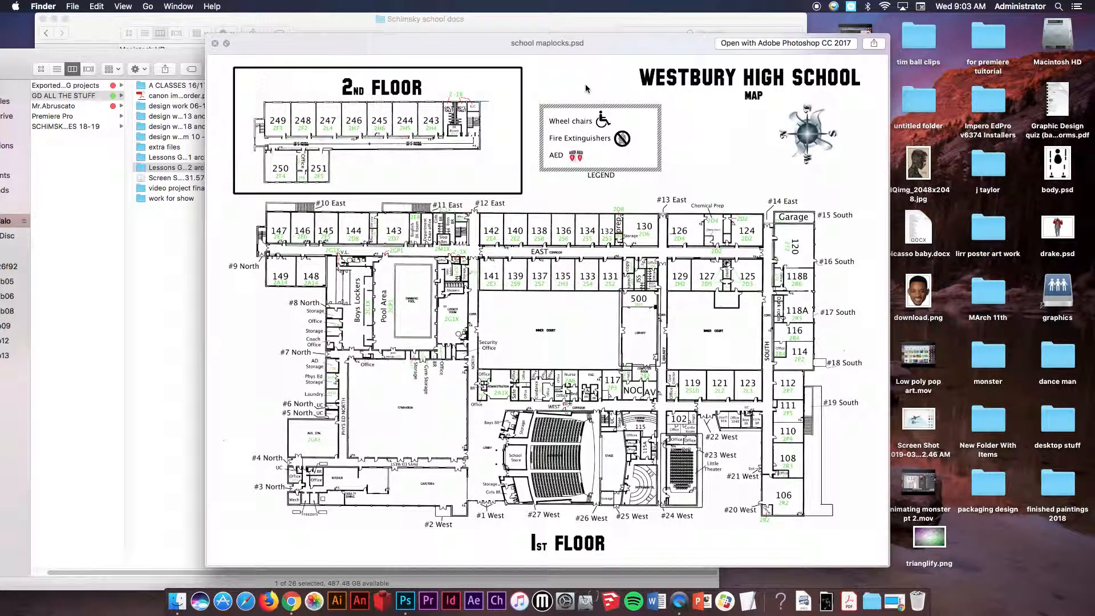
key(Down)
key(Down)
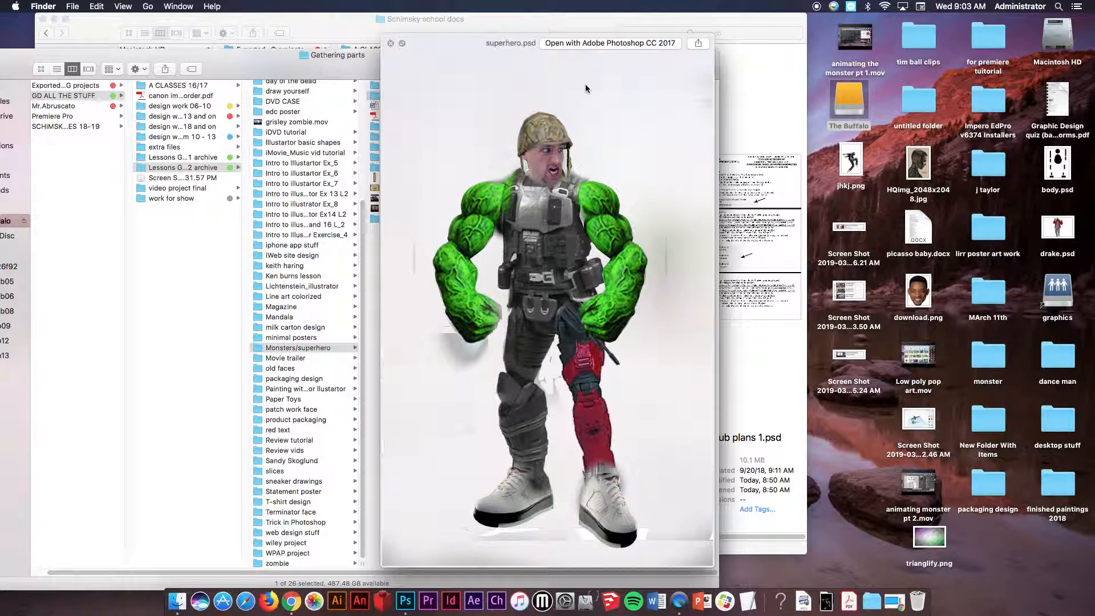
key(space)
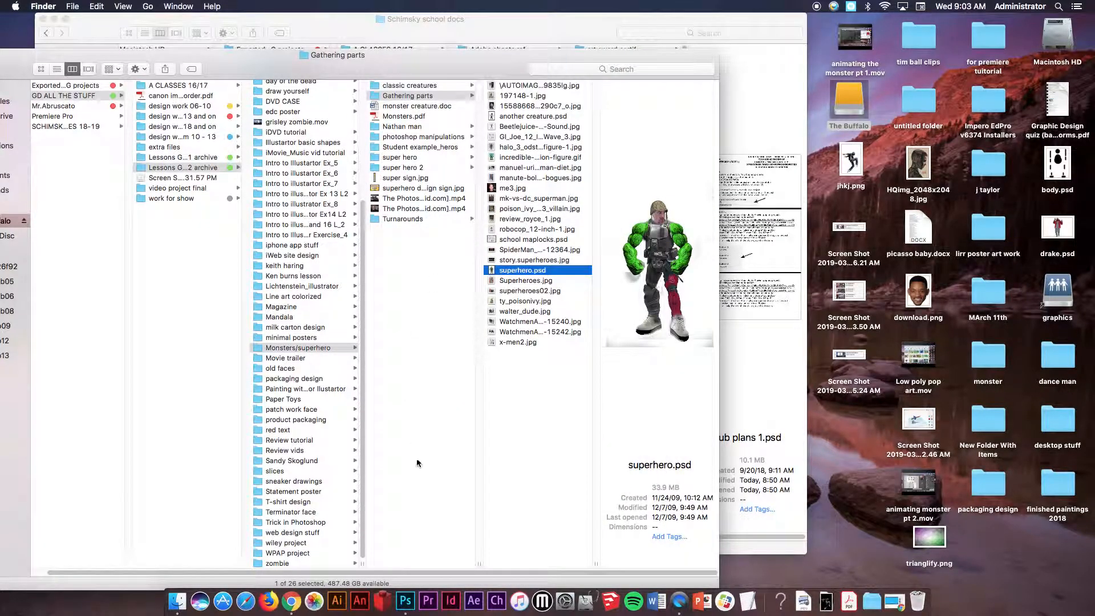
Switch to Photoshop and create a new Letter document, 8.5 x 11 inches at 300 pixels/inch in RGB Color with a white background.
click(406, 601)
click(105, 7)
click(112, 20)
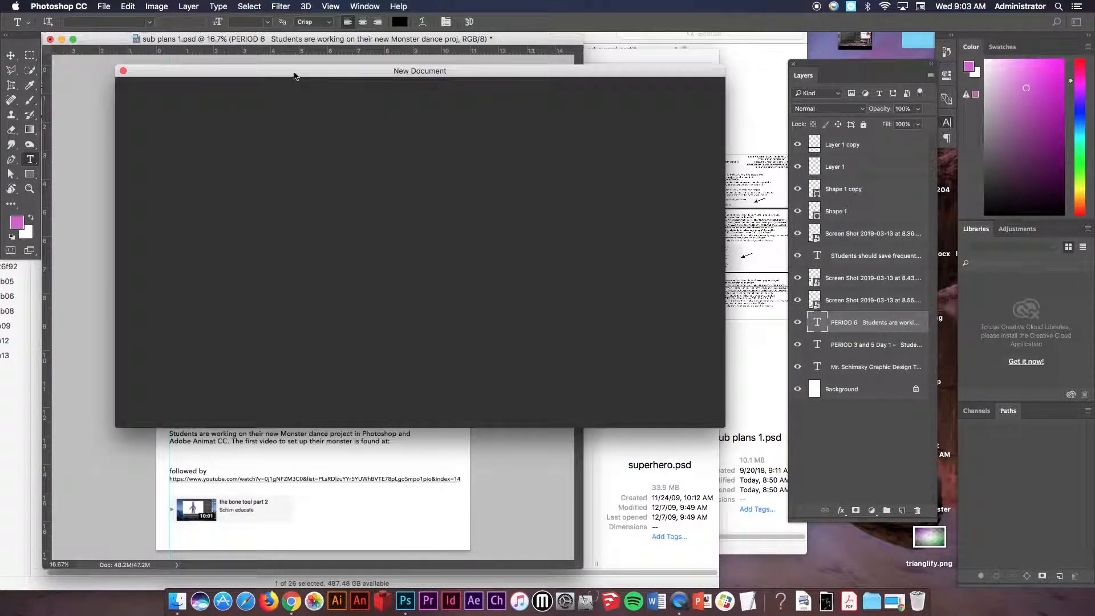
drag(275, 74, 229, 47)
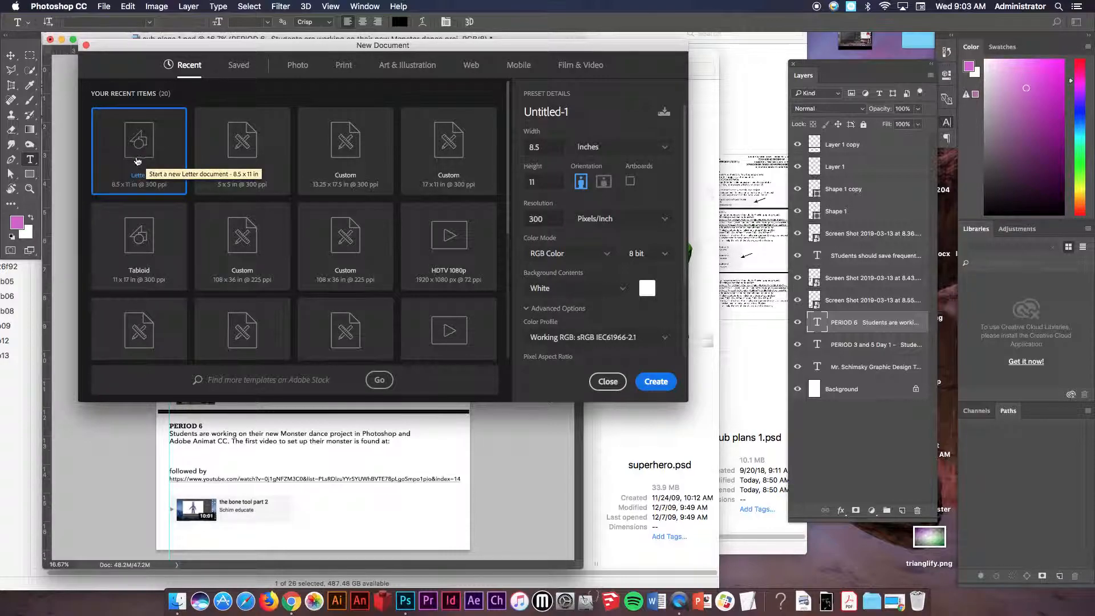
click(543, 185)
click(556, 223)
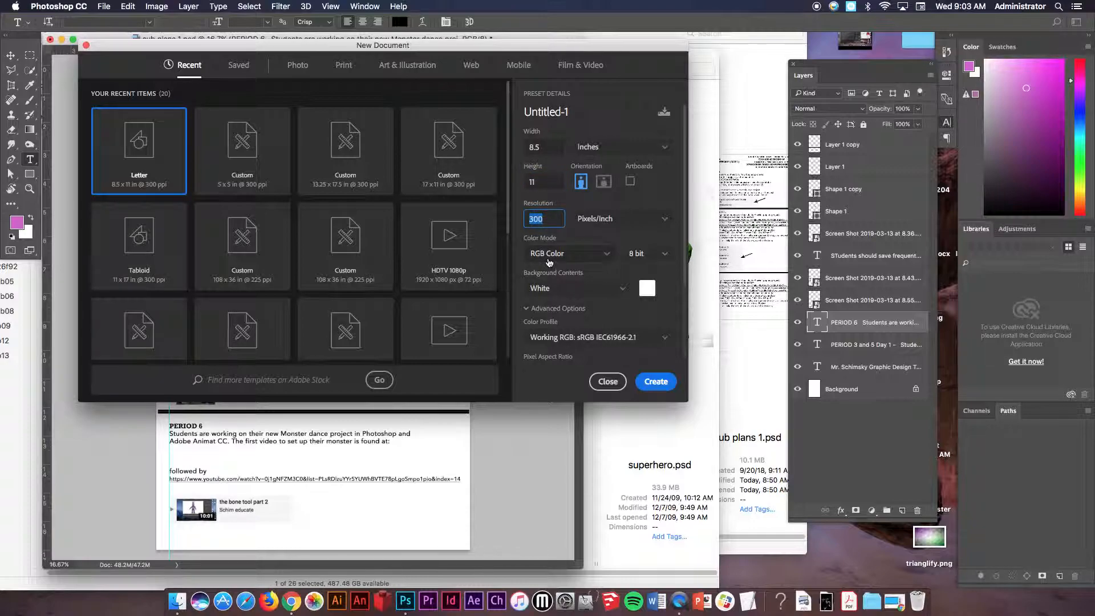
click(657, 381)
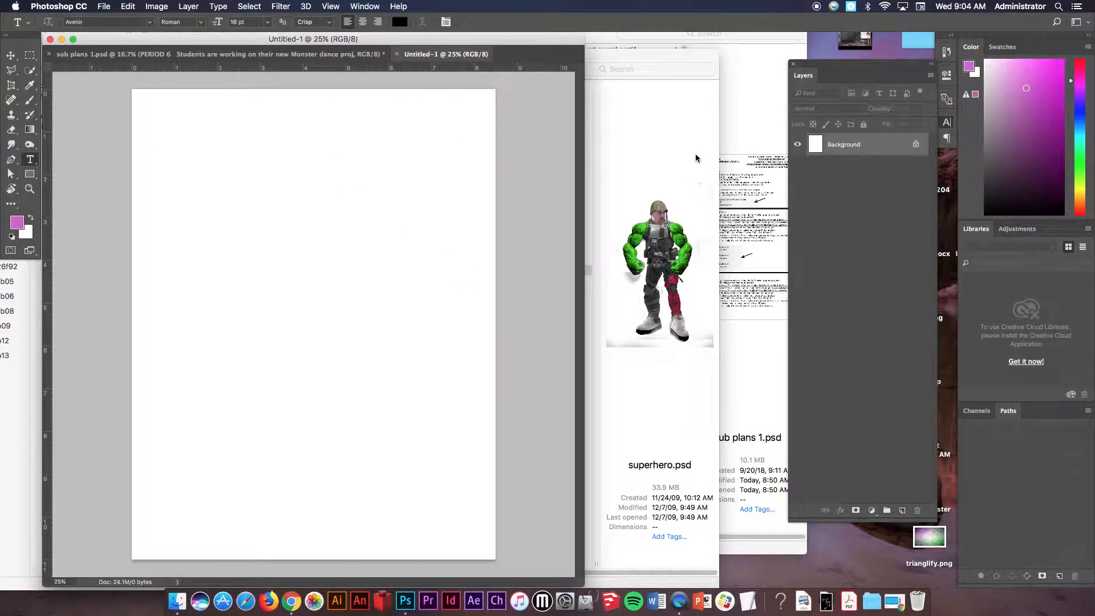
Return to the Gathering parts folder in Finder and look through its images for usable body parts.
click(666, 136)
drag(549, 55, 719, 73)
click(726, 105)
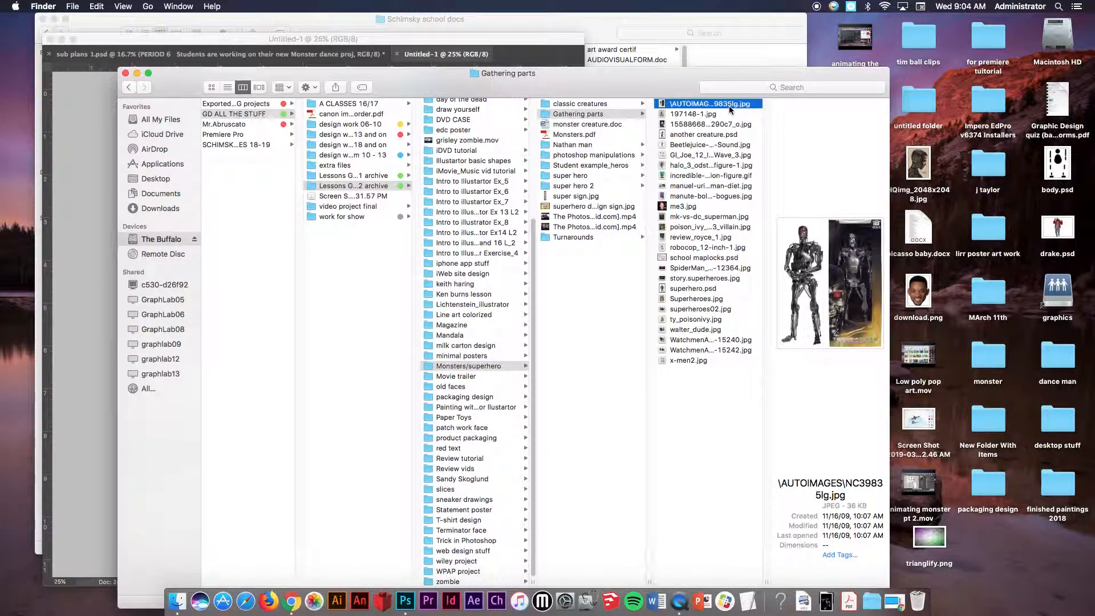
drag(615, 75, 616, 77)
click(688, 125)
click(694, 141)
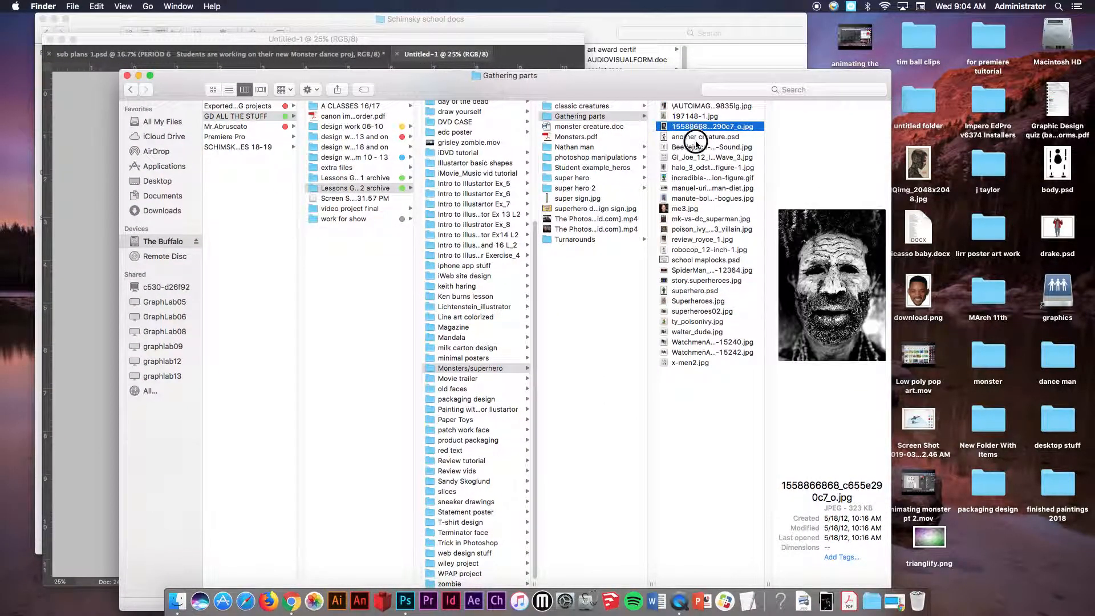
click(703, 167)
click(707, 231)
click(712, 219)
click(719, 271)
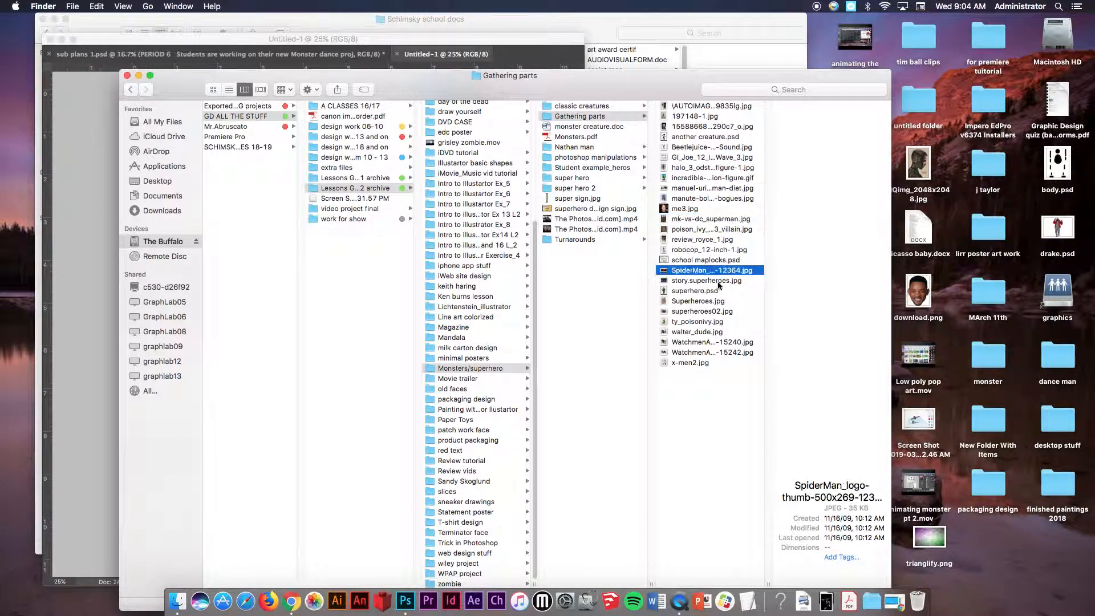
click(718, 290)
click(702, 189)
click(697, 177)
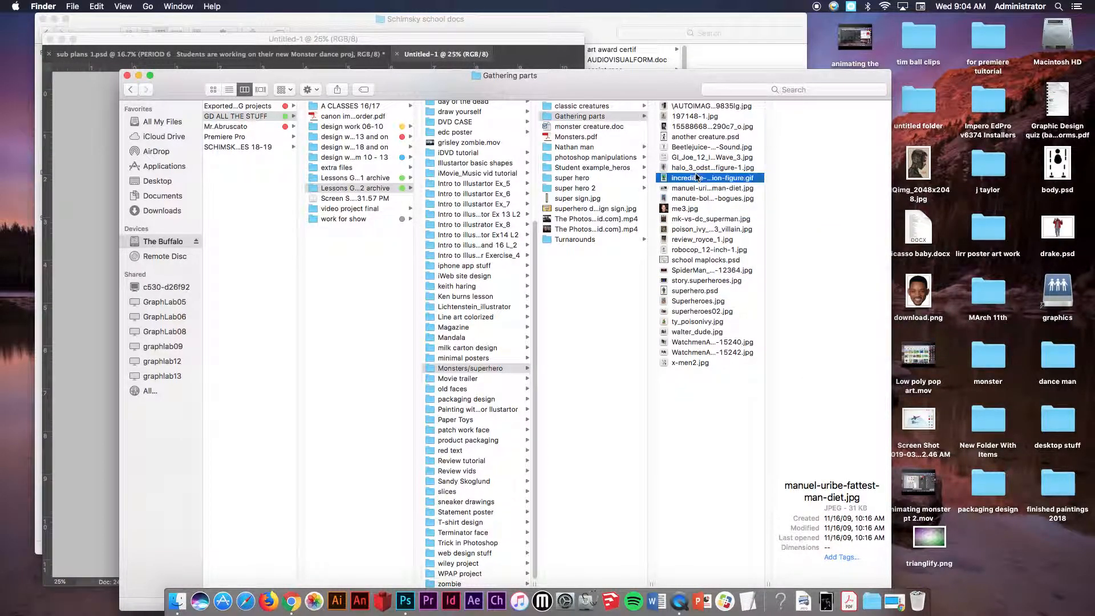
click(696, 167)
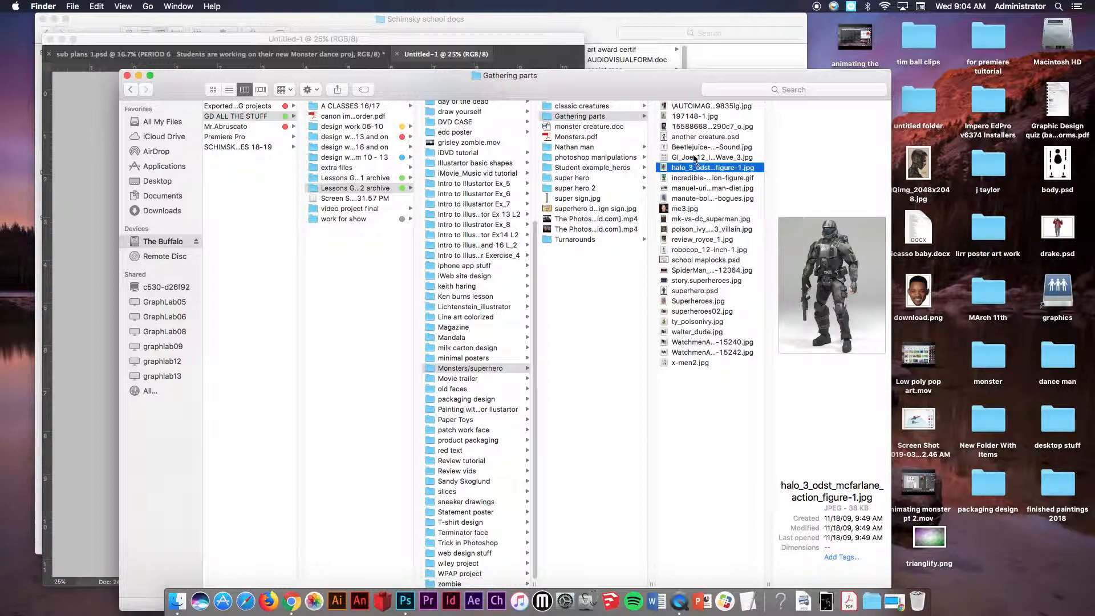
click(694, 158)
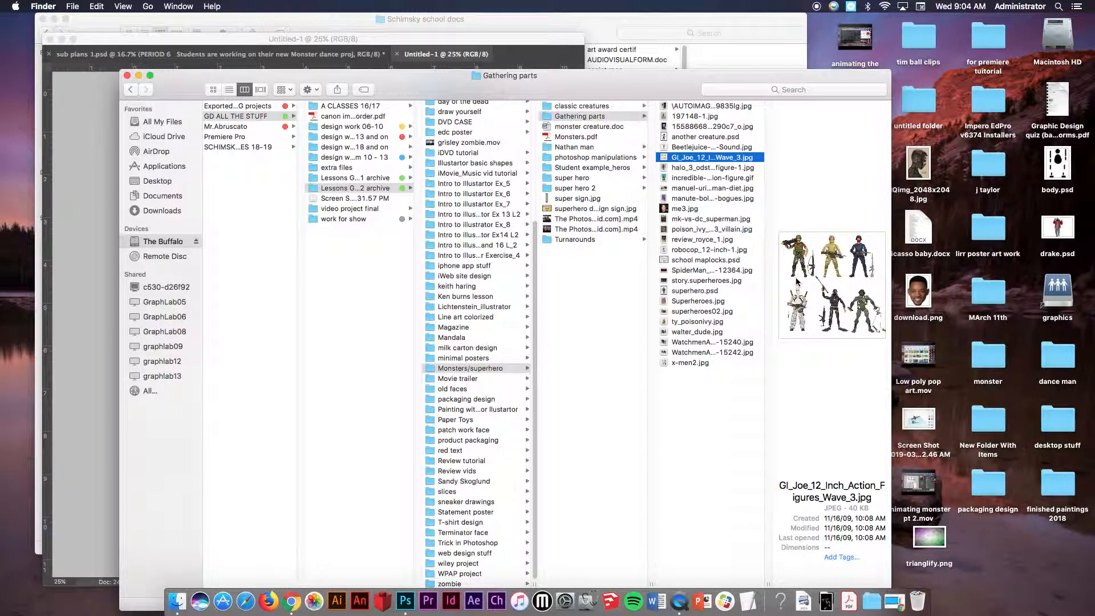
Place me3.jpg from the Gathering parts folder into the blank Letter document and rasterize its layer.
click(690, 210)
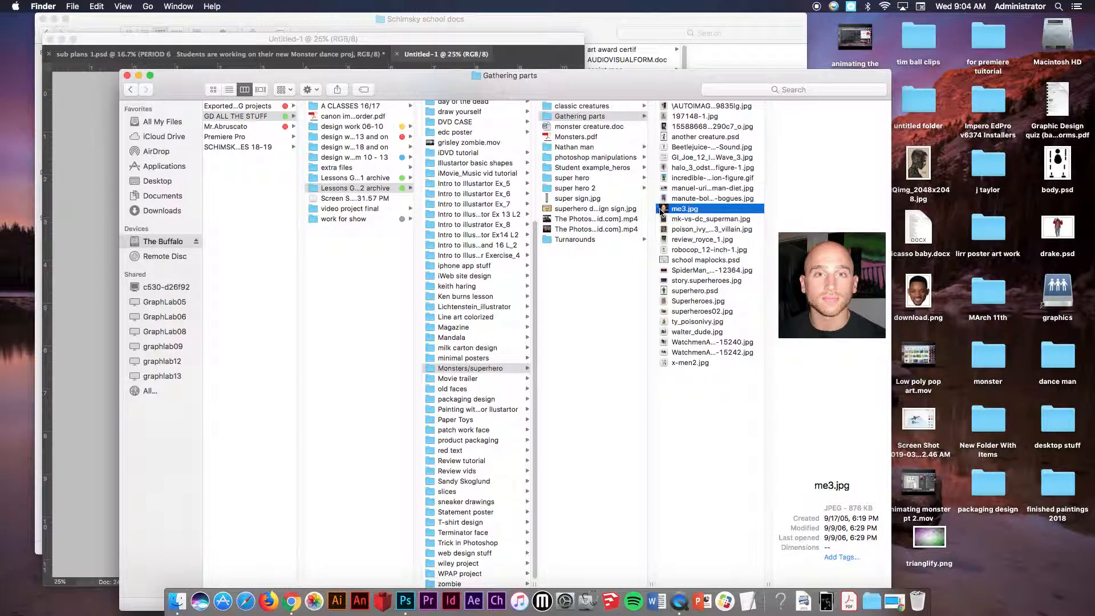
drag(621, 96, 802, 101)
drag(845, 217, 235, 224)
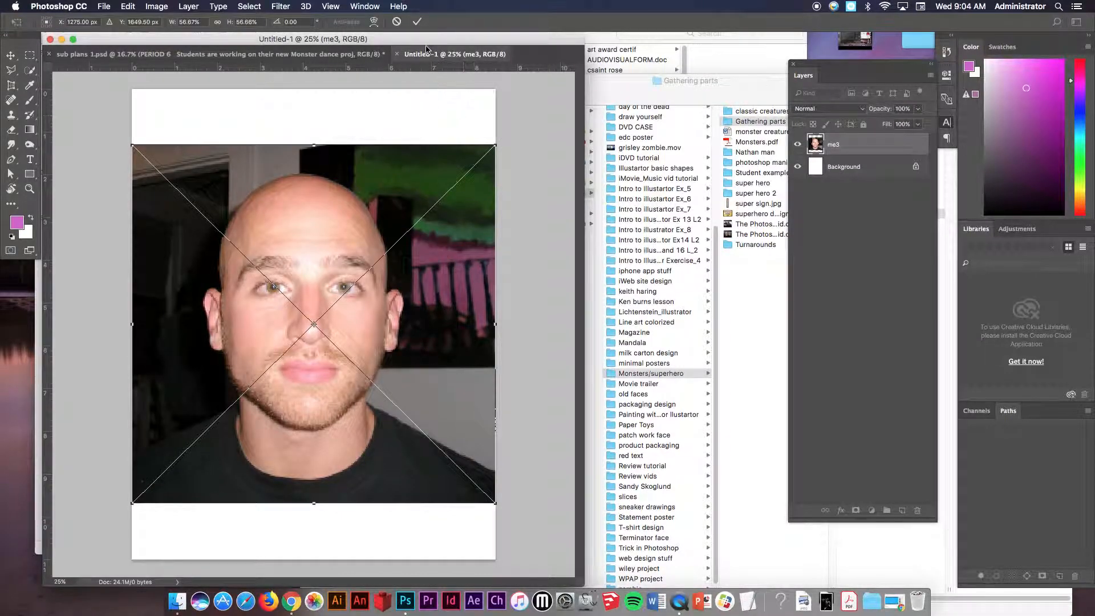
click(417, 22)
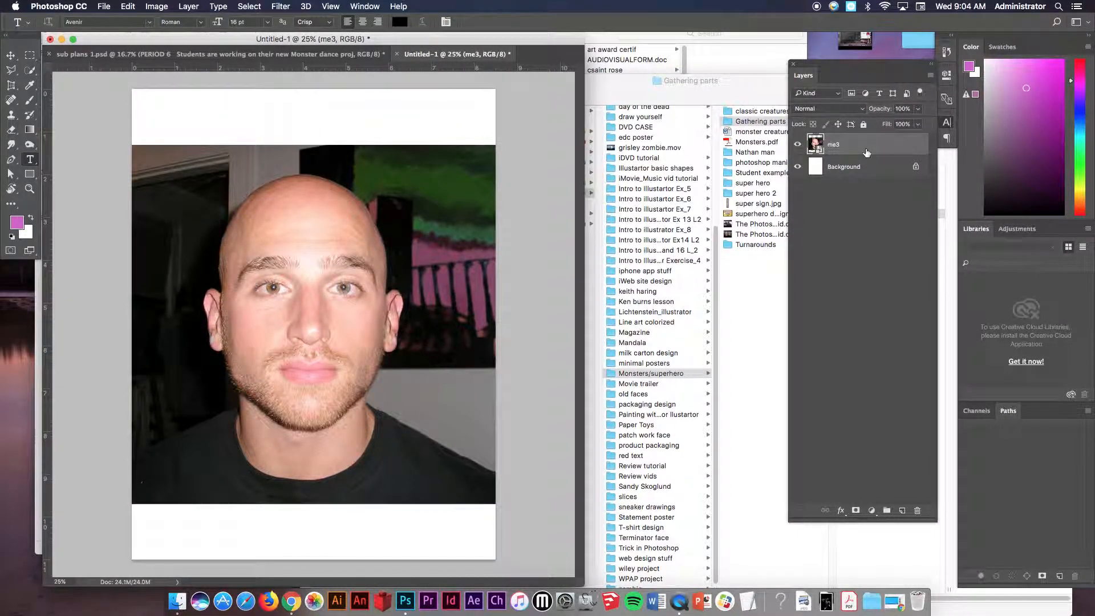
right_click(884, 150)
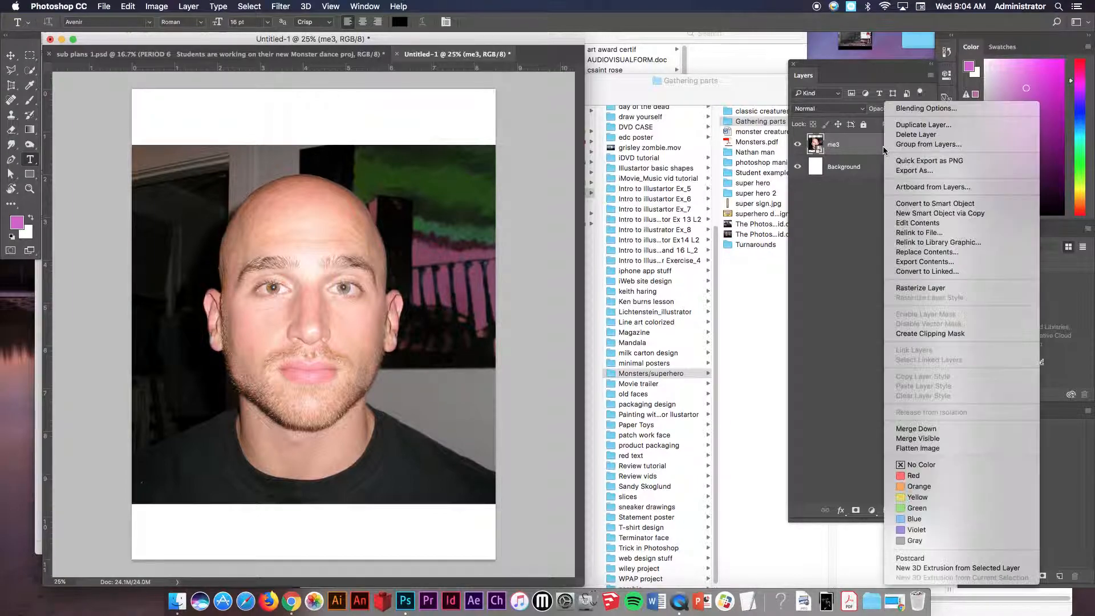
click(922, 288)
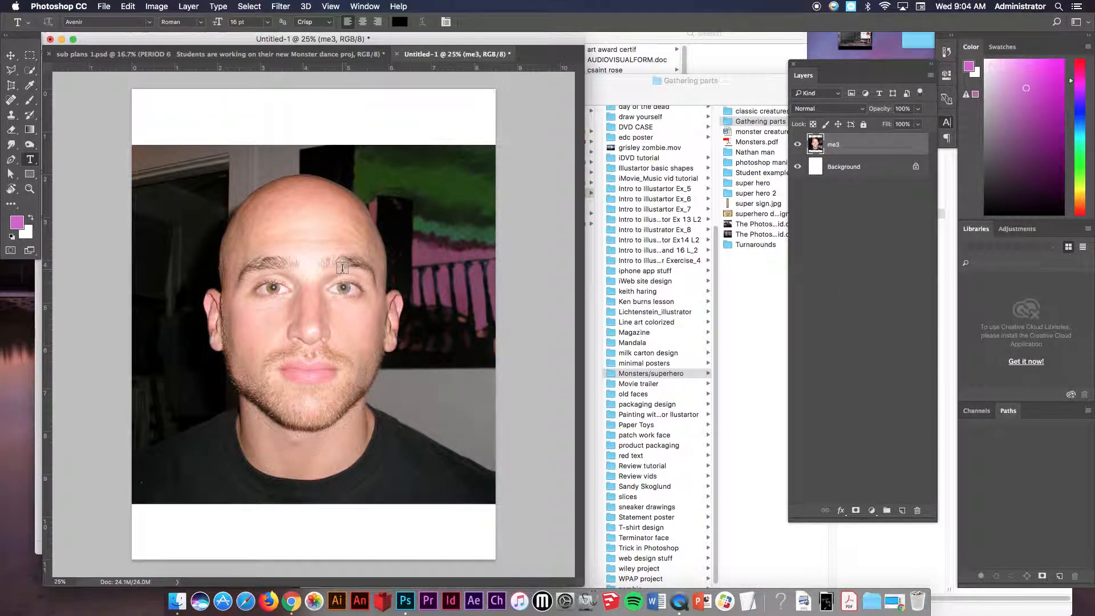
Select the head and ears with the Quick Selection tool, subtracting the excess background beside the head from the selection.
click(25, 72)
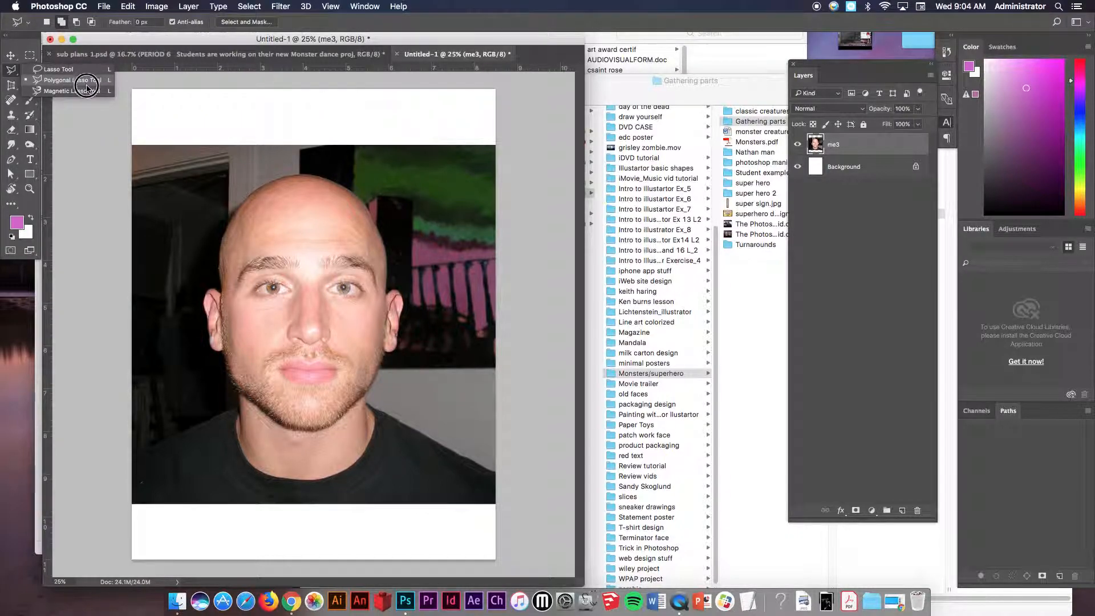
click(25, 72)
click(85, 69)
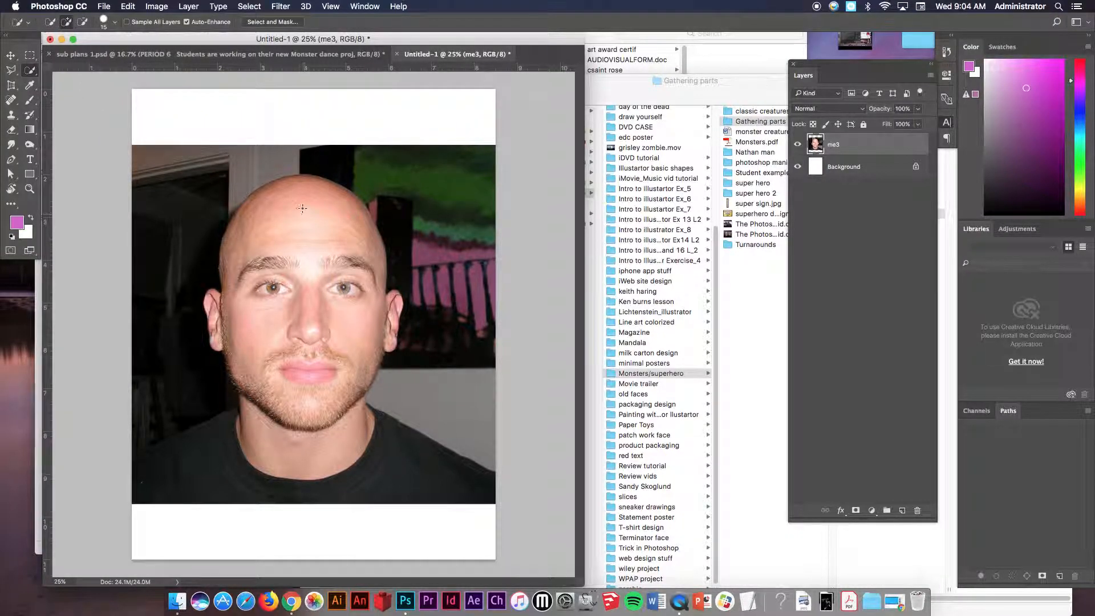
mouse_move(282, 218)
mouse_down()
mouse_move(304, 349)
mouse_move(205, 320)
mouse_up()
click(83, 23)
drag(366, 203, 380, 227)
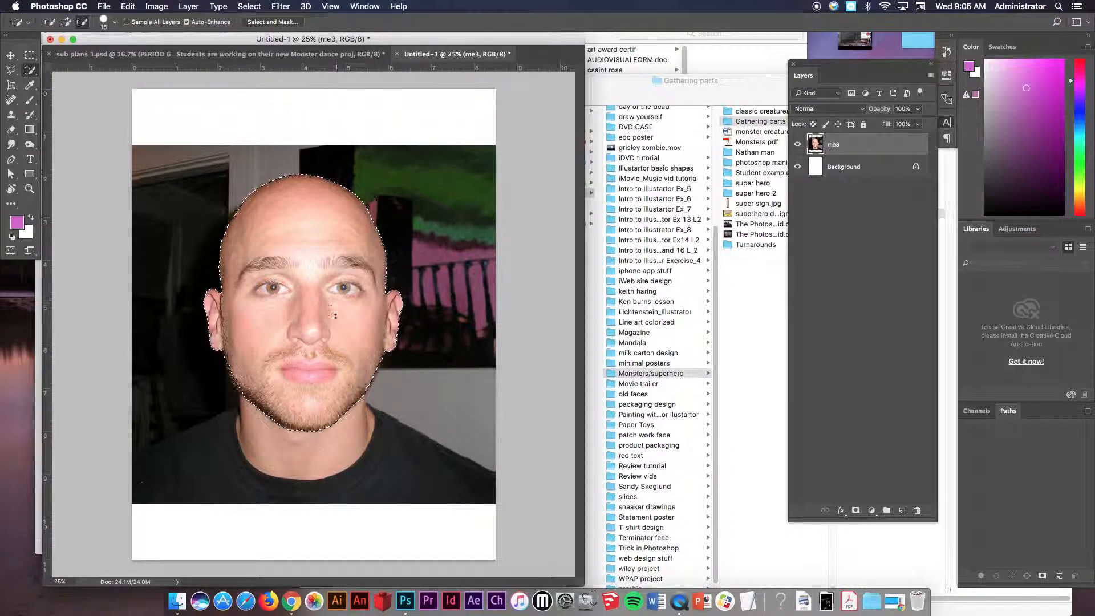
Cut the selected head onto its own layer with Layer Via Cut and toggle that layer's visibility to check the cut.
right_click(313, 289)
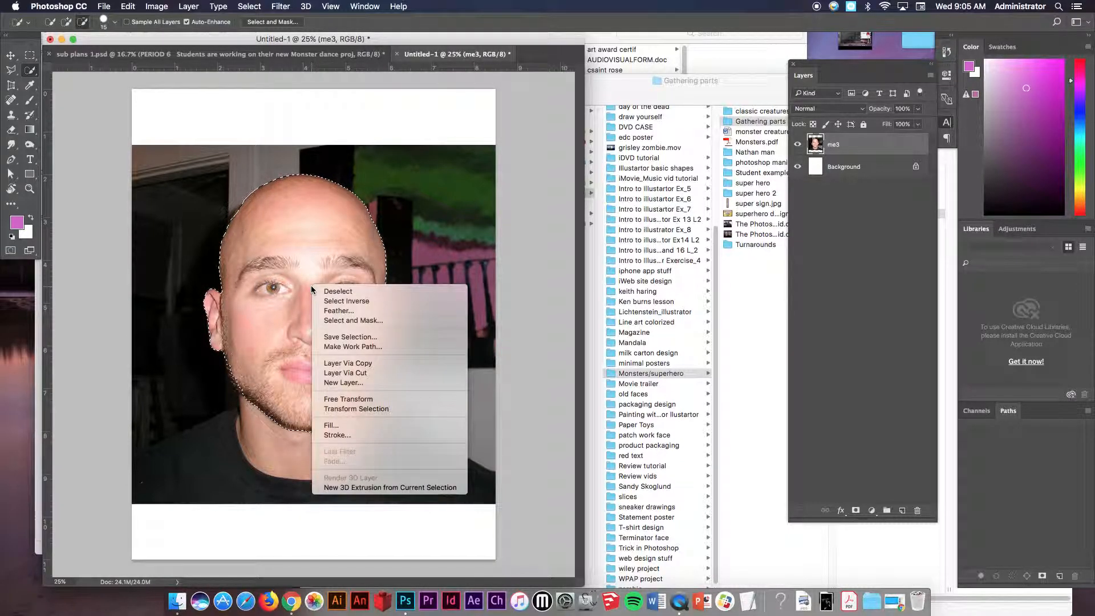
click(360, 373)
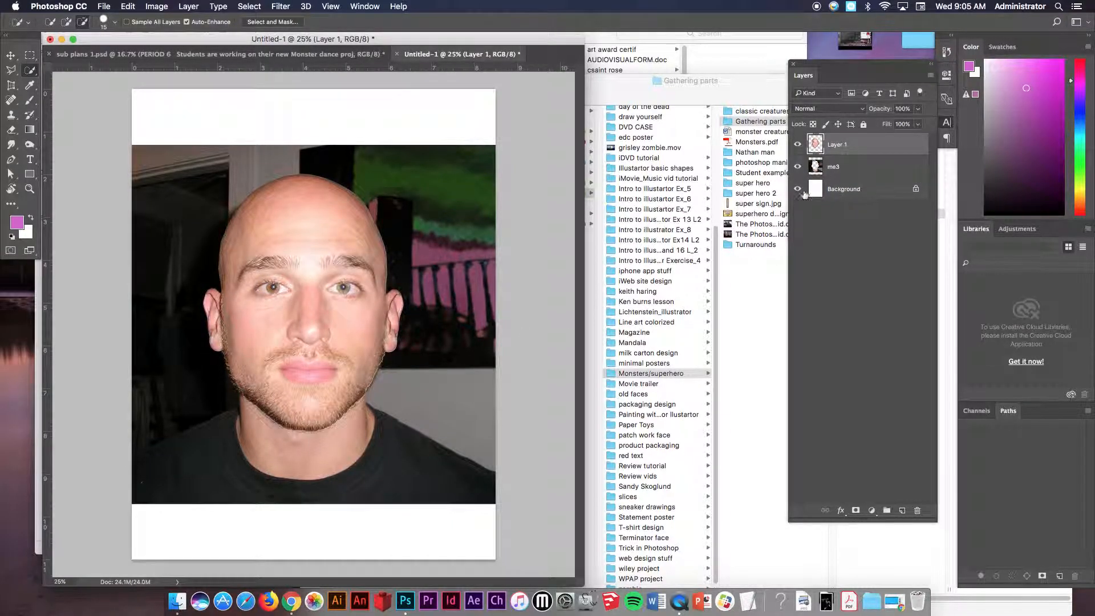
click(798, 145)
click(798, 145)
click(798, 145)
click(798, 144)
Delete the leftover me3 layer and make the cut-out head layer active.
click(847, 172)
drag(850, 170, 917, 510)
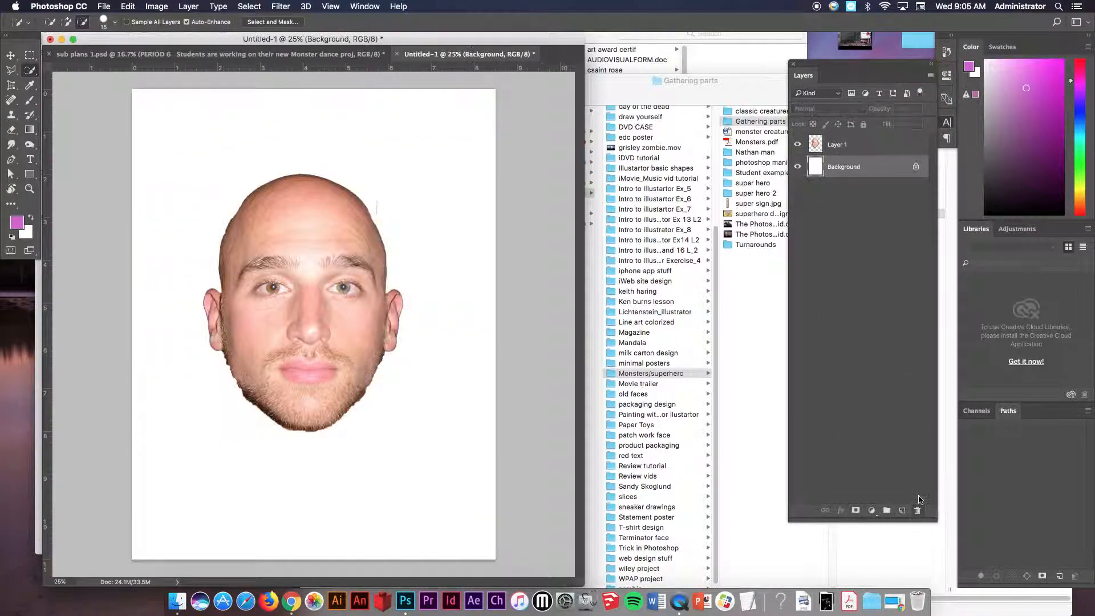
click(863, 146)
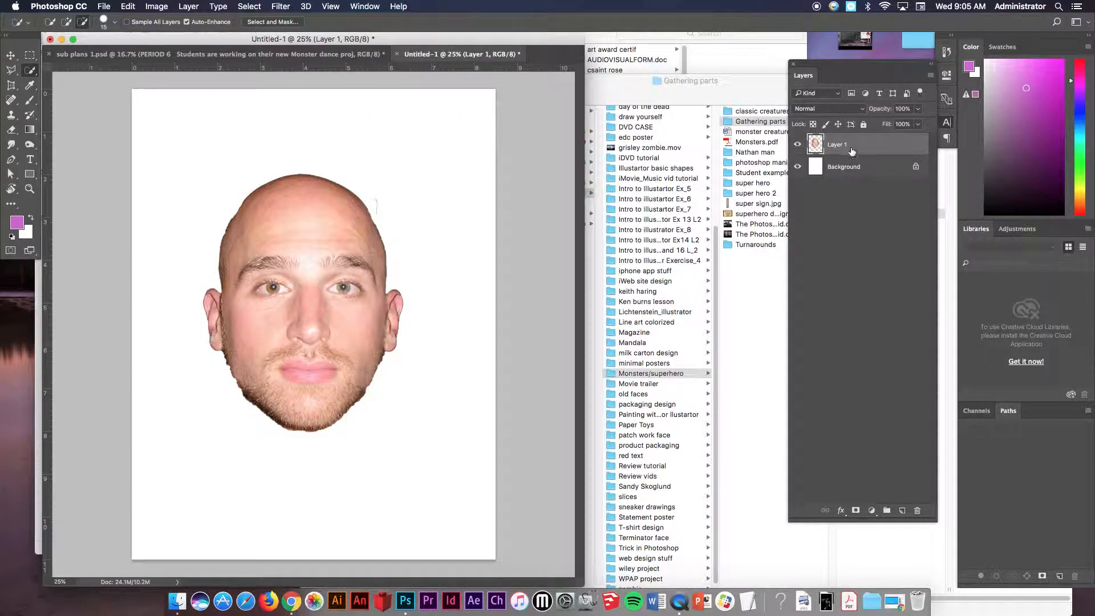
Rename the cut-out layer as head and shrink it with Free Transform, centred near the top of the page.
double_click(837, 144)
key(Return)
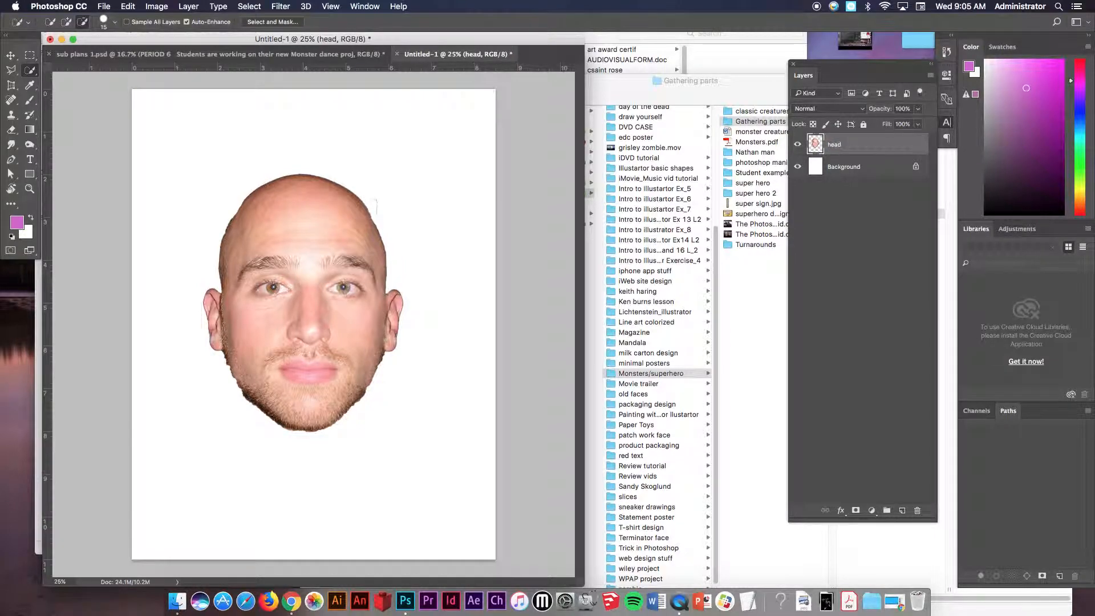
click(128, 6)
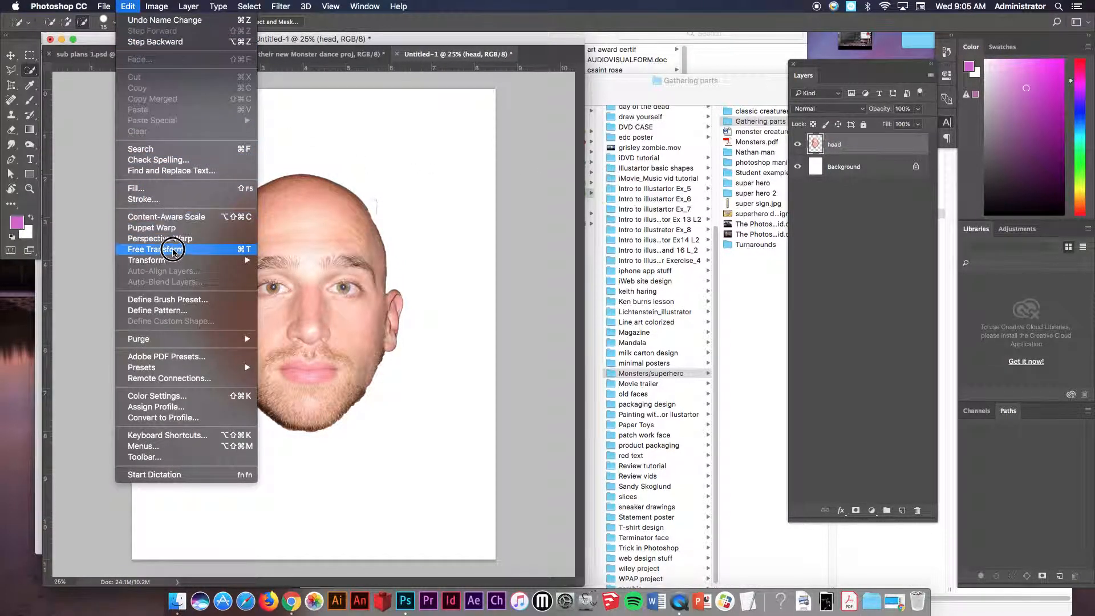
click(239, 250)
mouse_move(404, 172)
mouse_down()
mouse_move(346, 292)
mouse_move(337, 123)
mouse_move(329, 124)
mouse_up()
key(Return)
key(w)
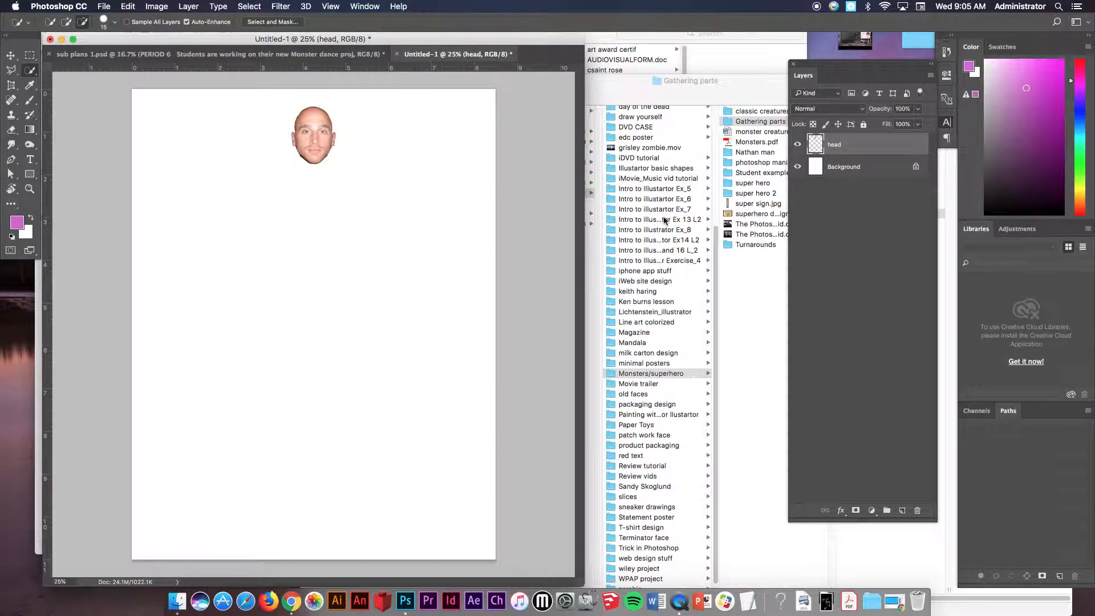
Look through the figure images in the Gathering parts folder, from another creature.psd to x-men2.jpg, for a body source.
click(748, 176)
click(880, 152)
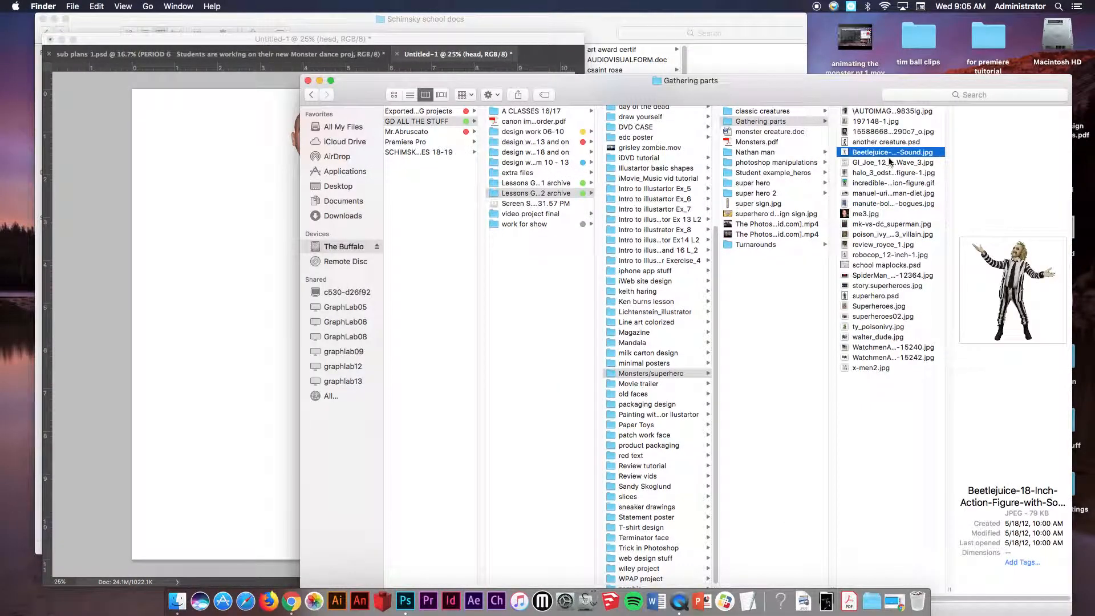
key(Up)
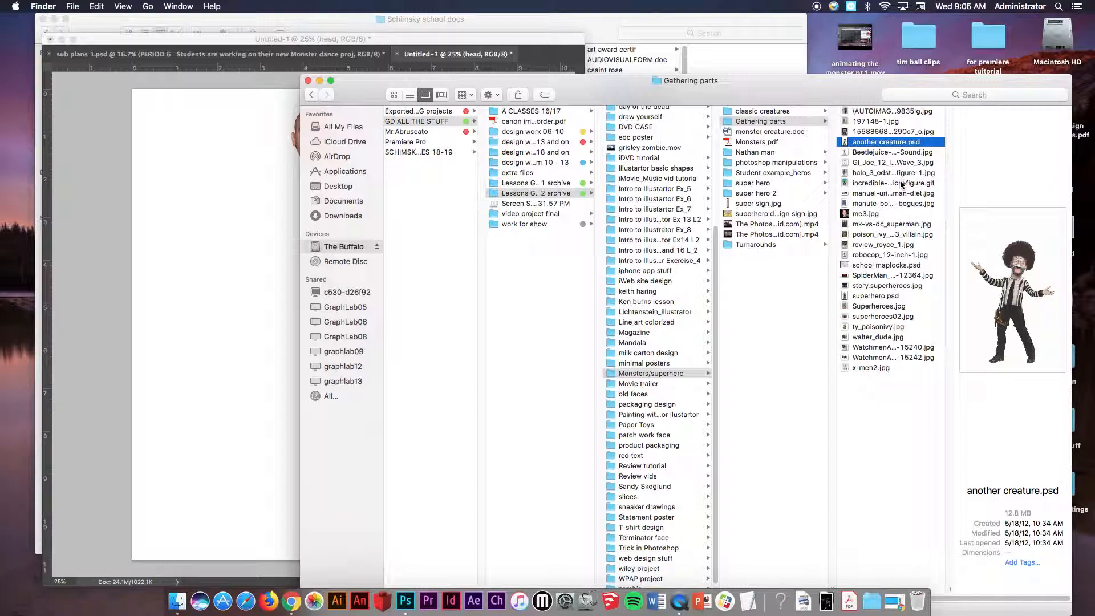
key(Down)
key(Down)
key(Down)
key(Down)
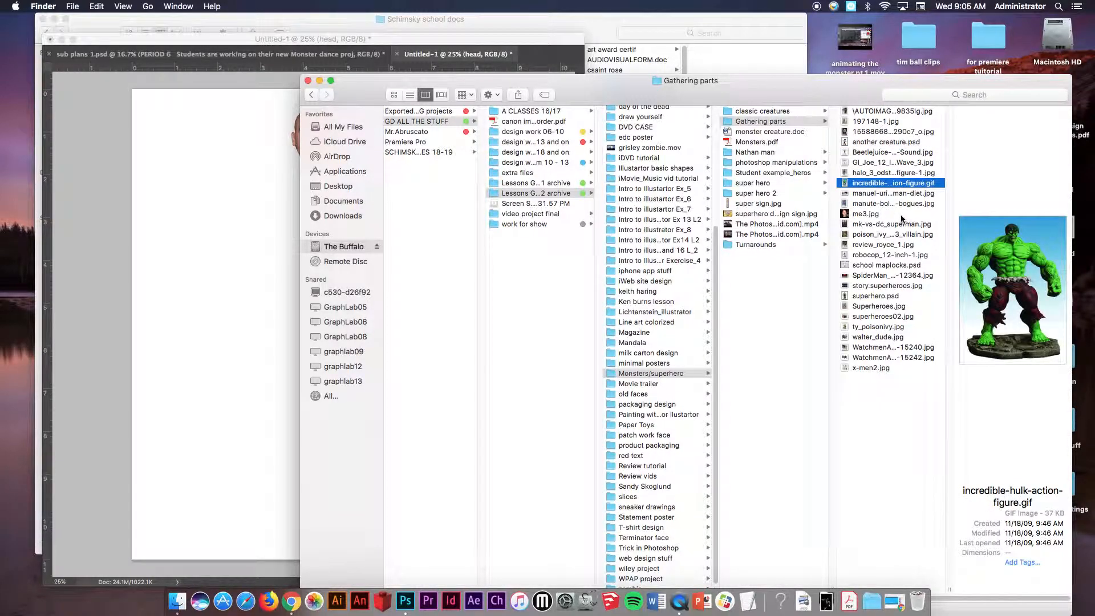
click(901, 218)
click(901, 226)
click(907, 245)
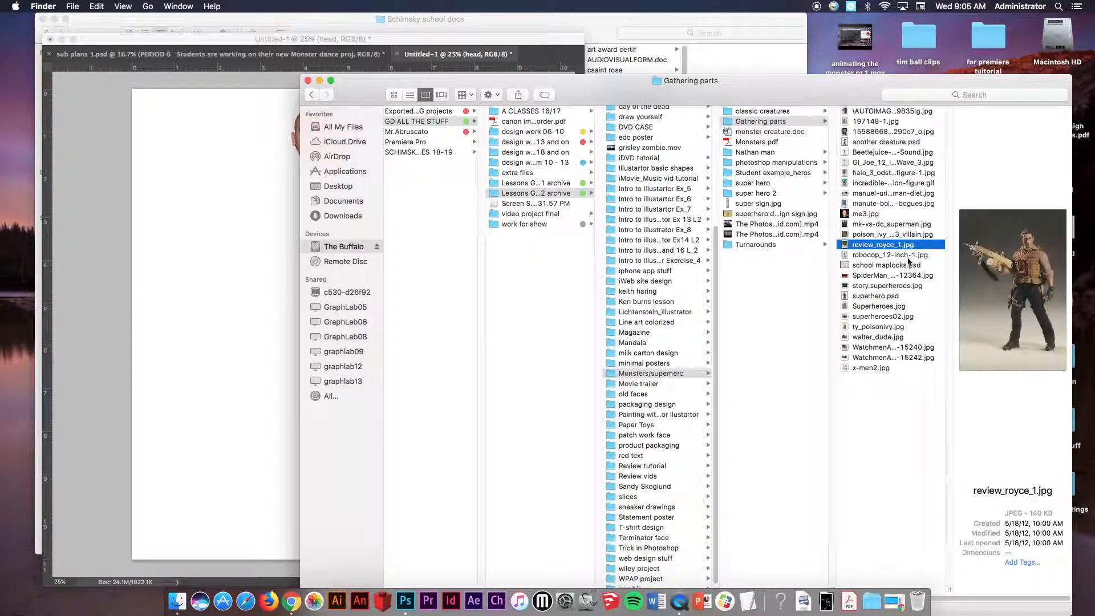
click(909, 276)
click(911, 286)
click(910, 307)
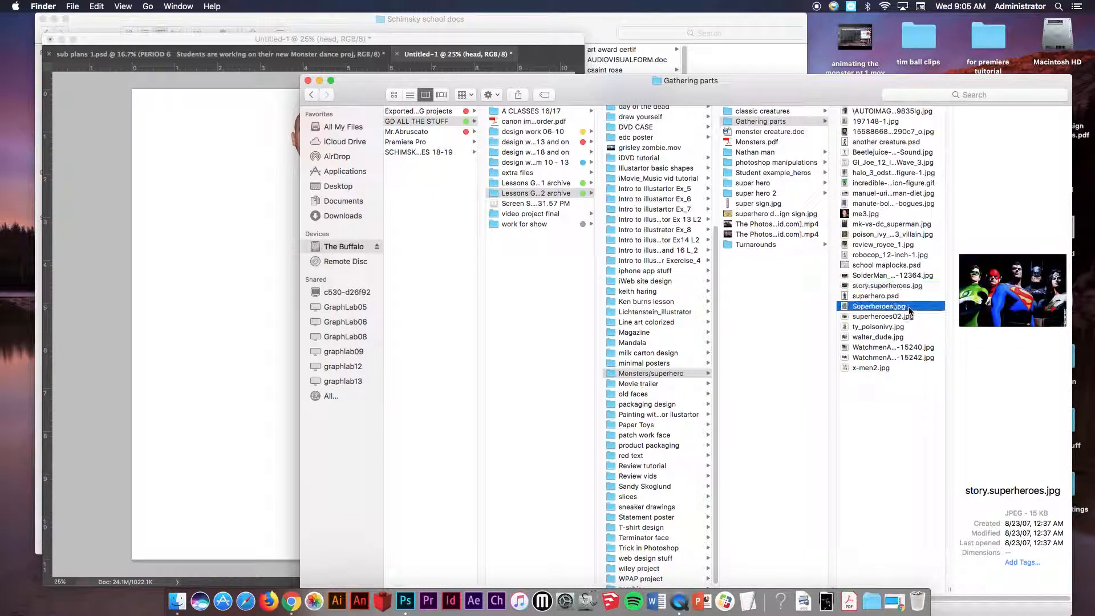
click(909, 328)
click(910, 348)
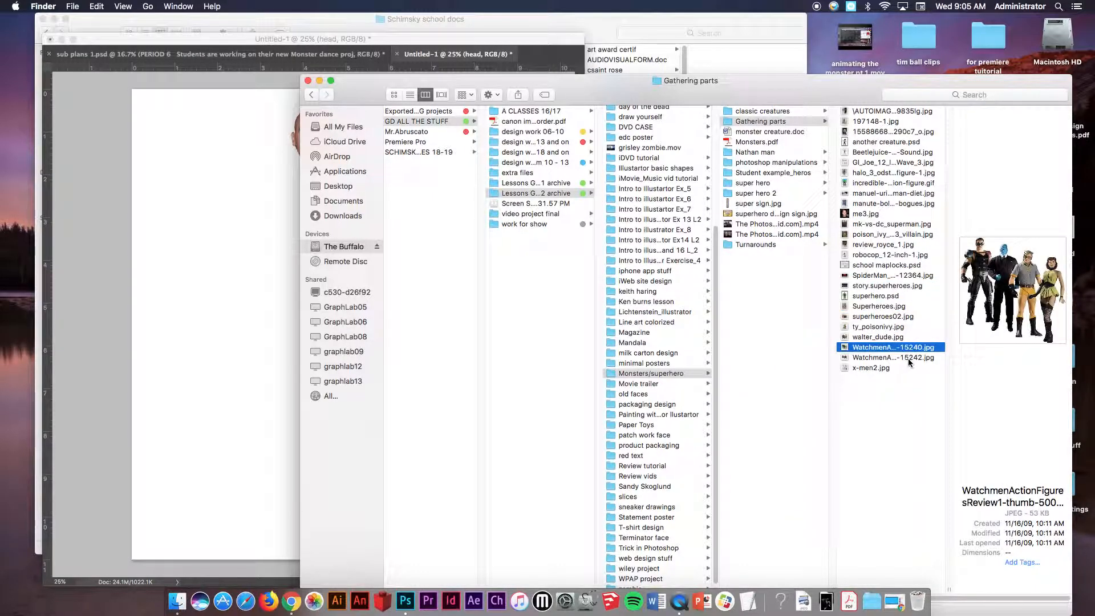
click(908, 358)
click(908, 368)
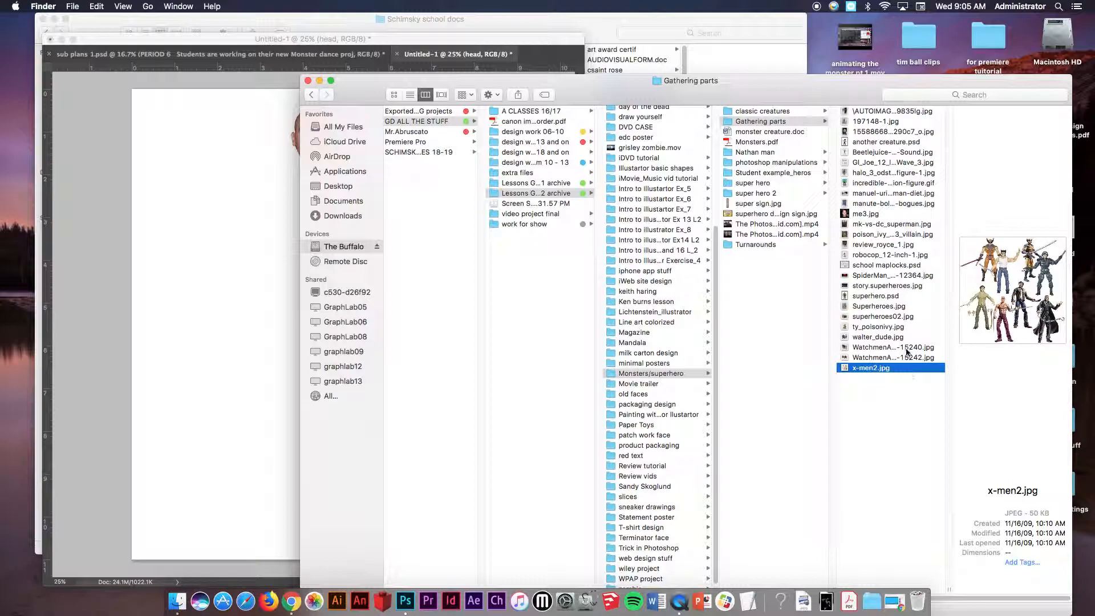
Place GI_Joe_12_Inch_Action_Figures_Wave_3.jpg into the document and undo the placement.
click(885, 153)
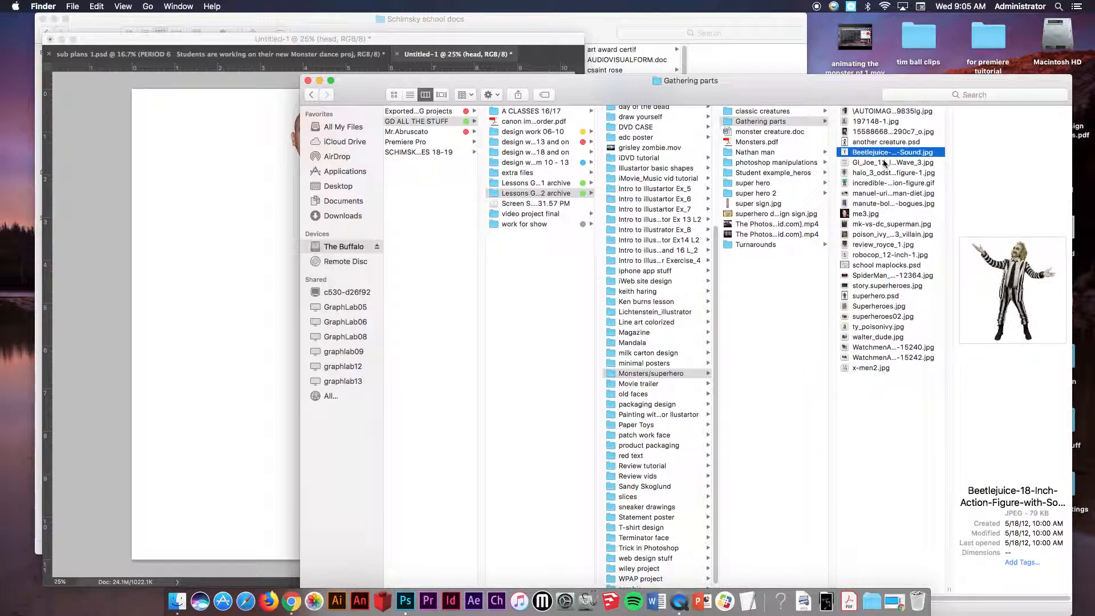
click(885, 163)
drag(885, 164, 288, 260)
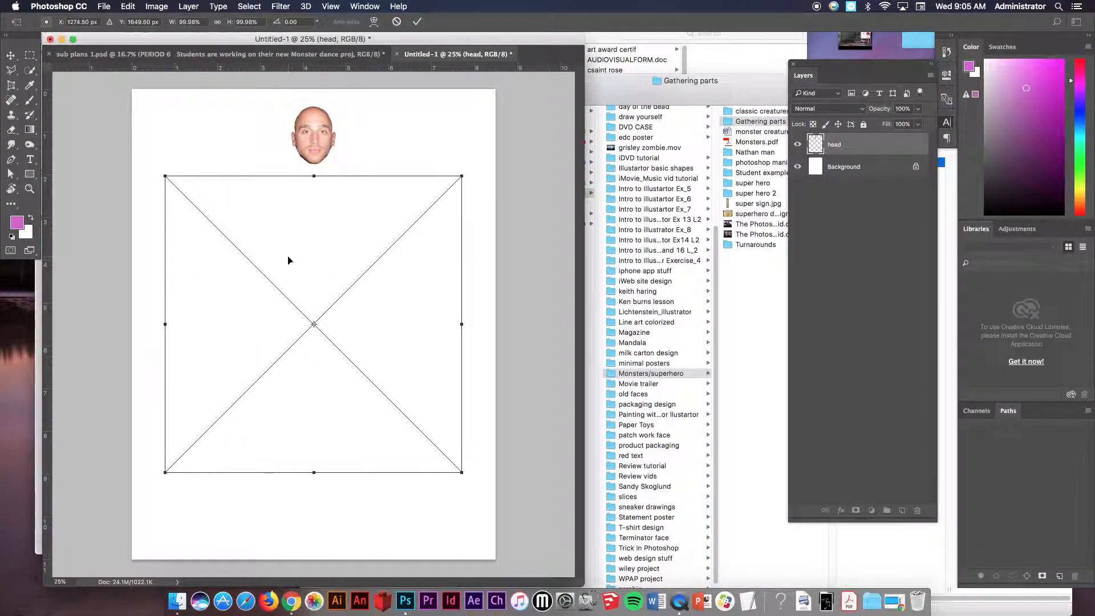
click(417, 22)
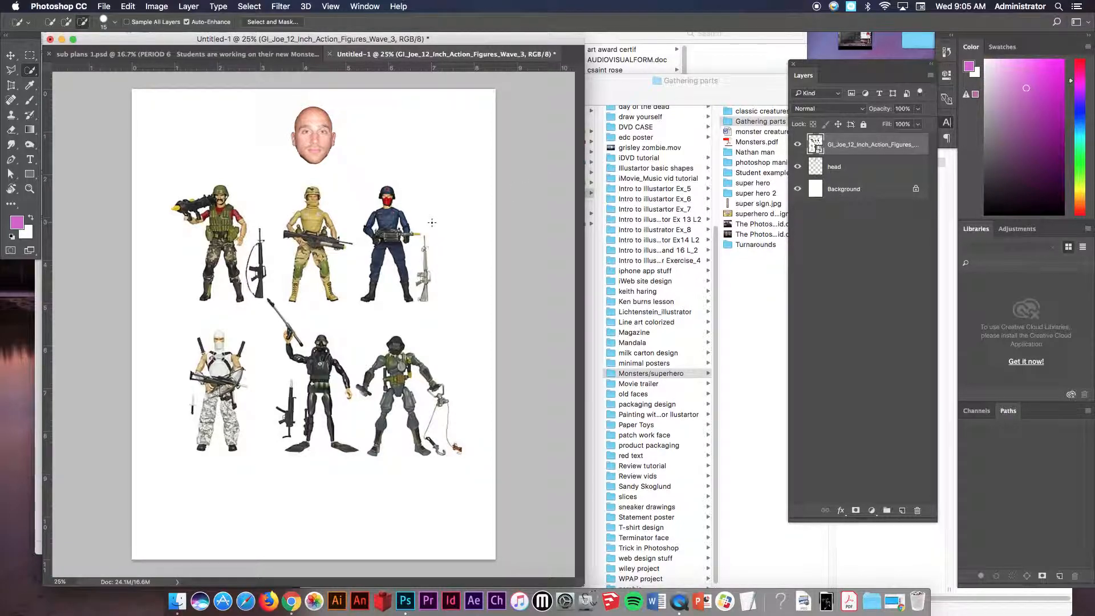
key(super+z)
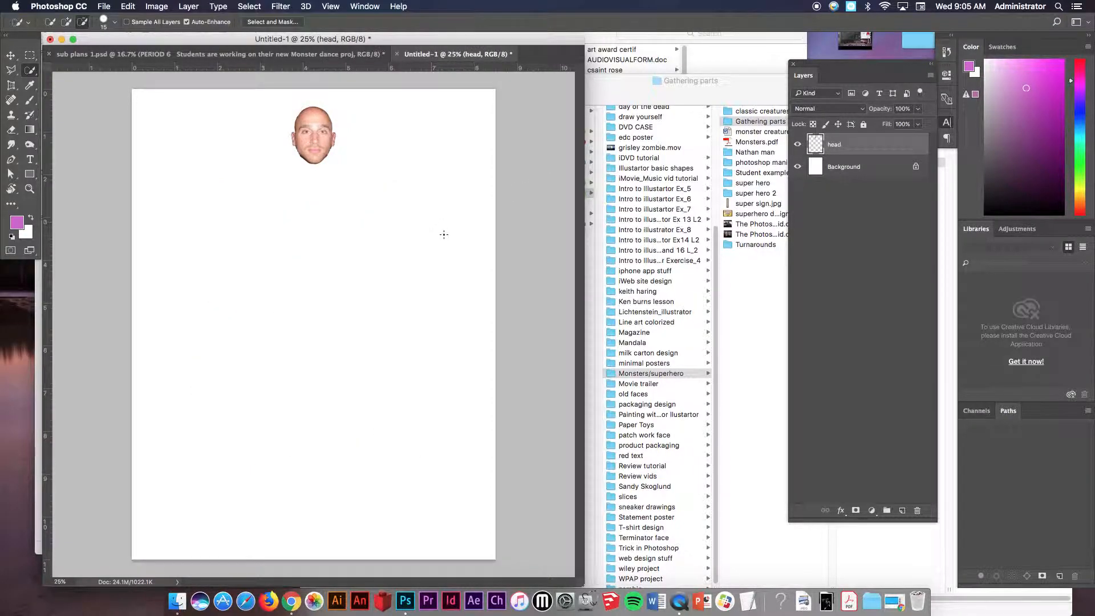
Compare more source images in the Gathering parts folder, between review_royce_1.jpg and another creature.psd, for a suitable body.
click(735, 287)
click(907, 245)
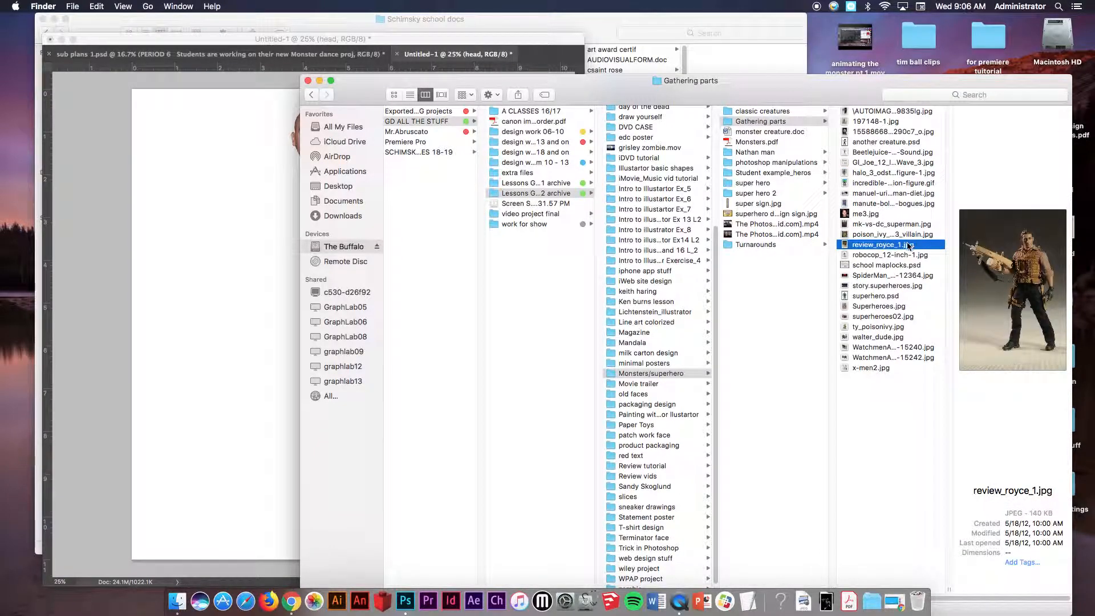
click(894, 214)
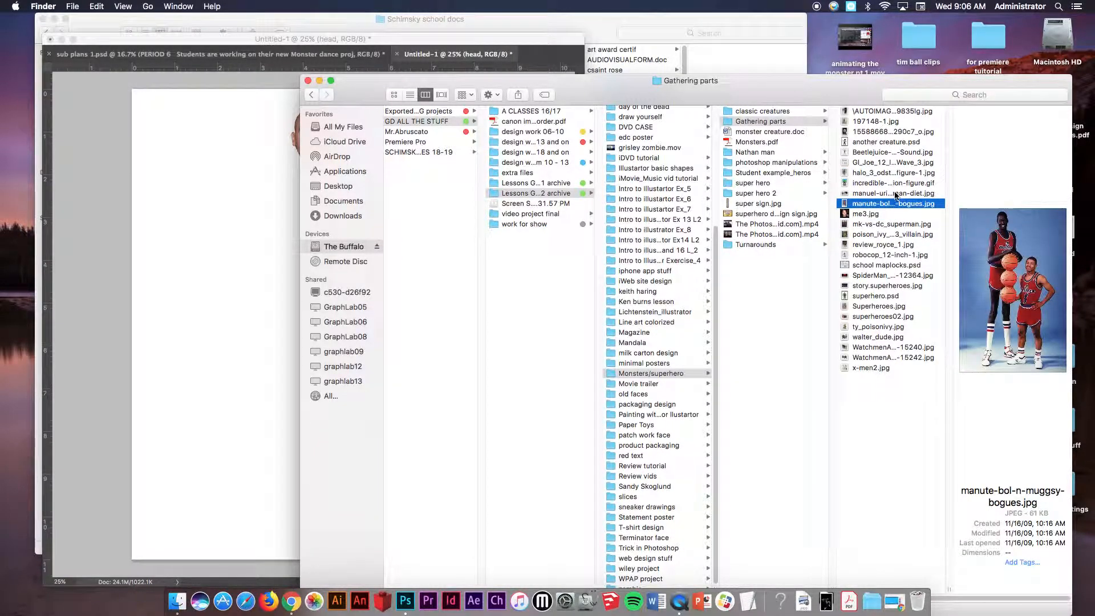
click(894, 183)
click(898, 194)
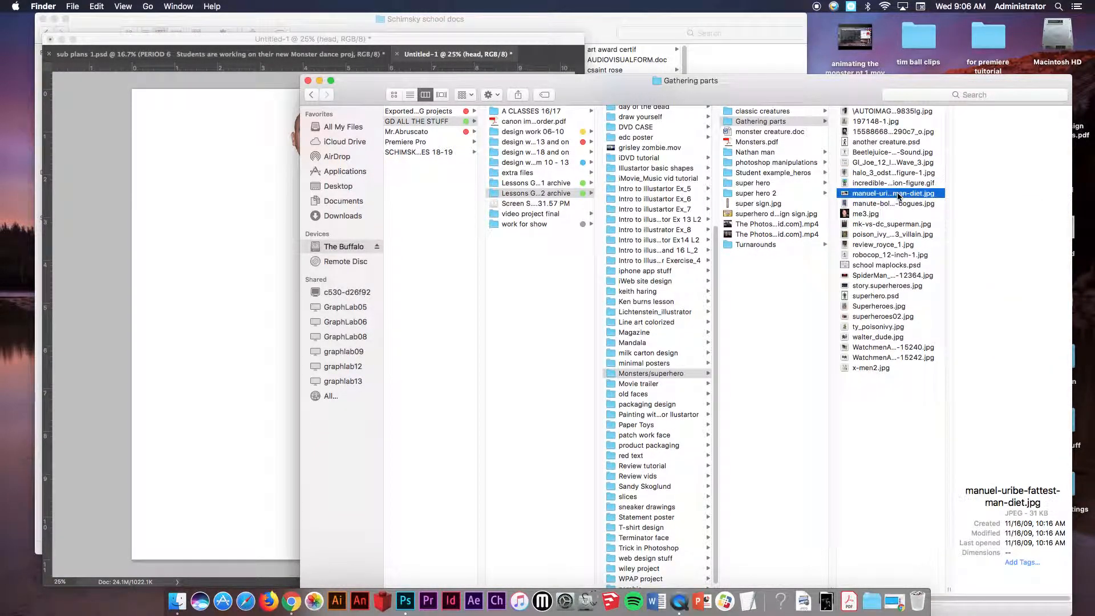
click(894, 172)
click(893, 164)
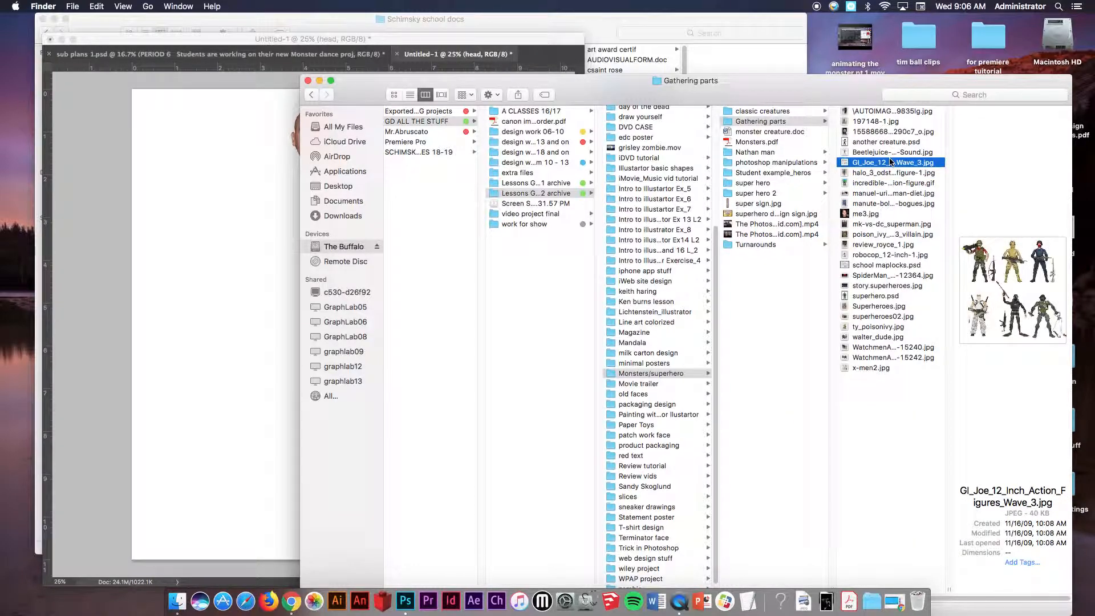
click(884, 142)
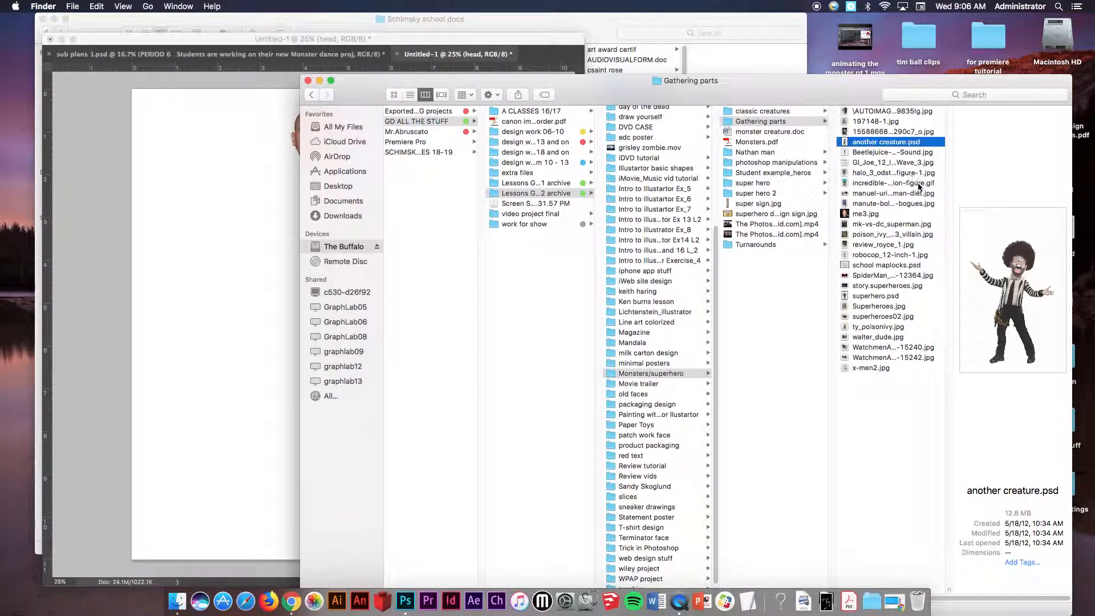
Place the Beetlejuice-18-Inch-Action-Figure-with-Sound.jpg image from the Gathering parts folder into the document and rasterize its layer.
click(881, 153)
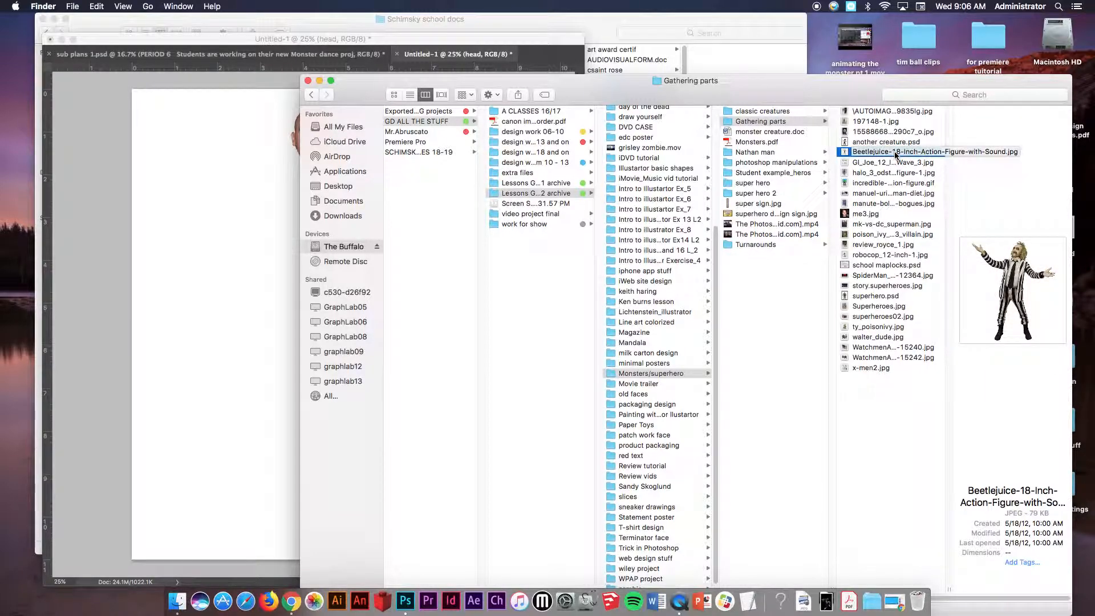
drag(895, 154, 222, 251)
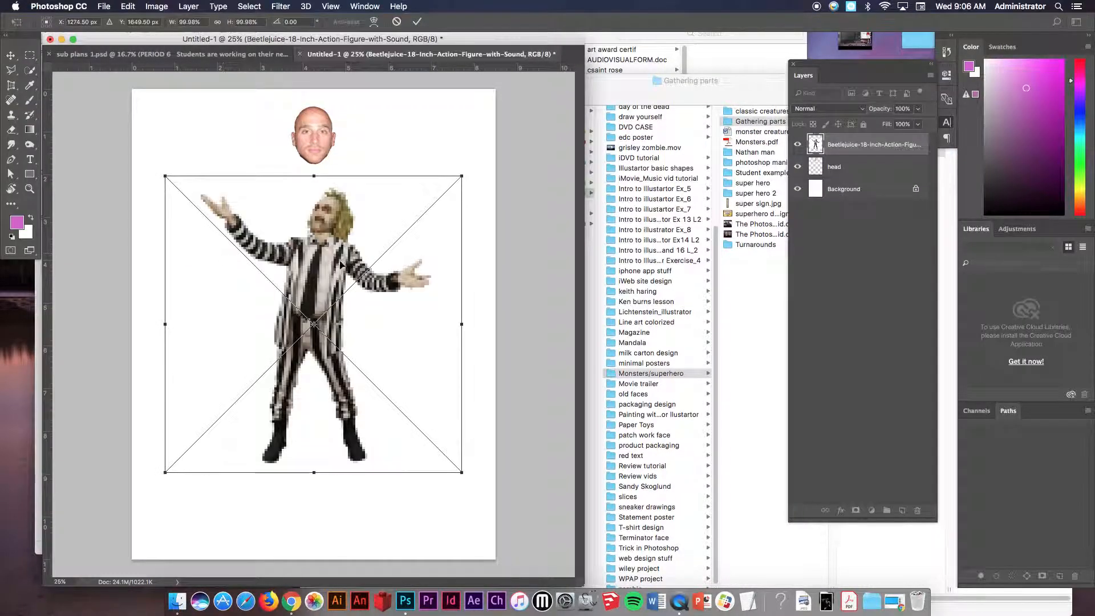
click(417, 22)
right_click(871, 147)
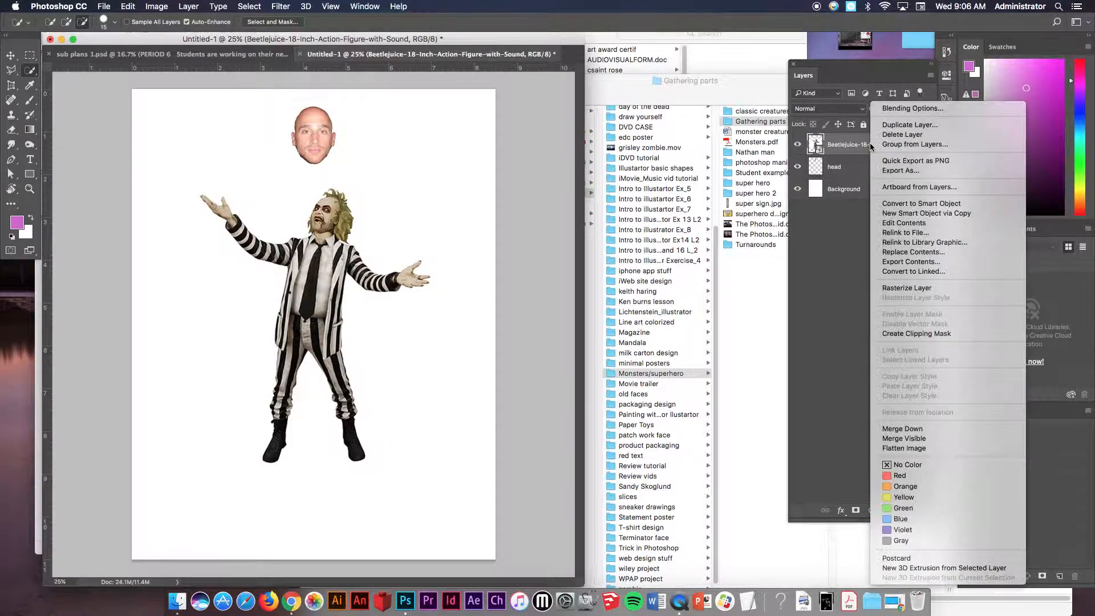
click(907, 287)
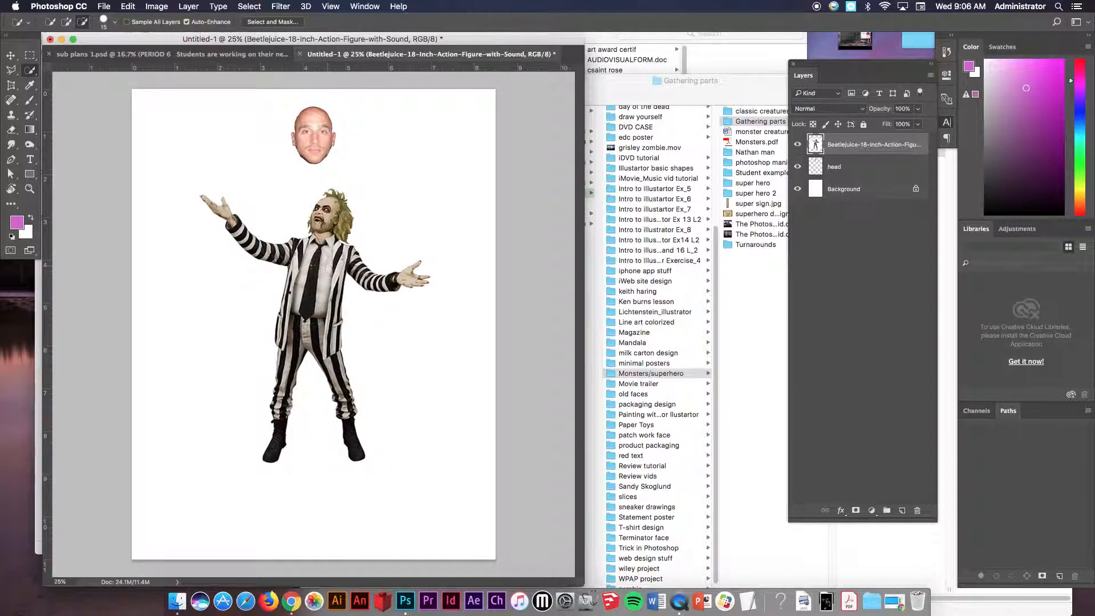
Start a Polygonal Lasso outline of the Beetlejuice torso, tracing the jacket's left outer edge from the shoulder to the hem.
click(11, 73)
click(53, 81)
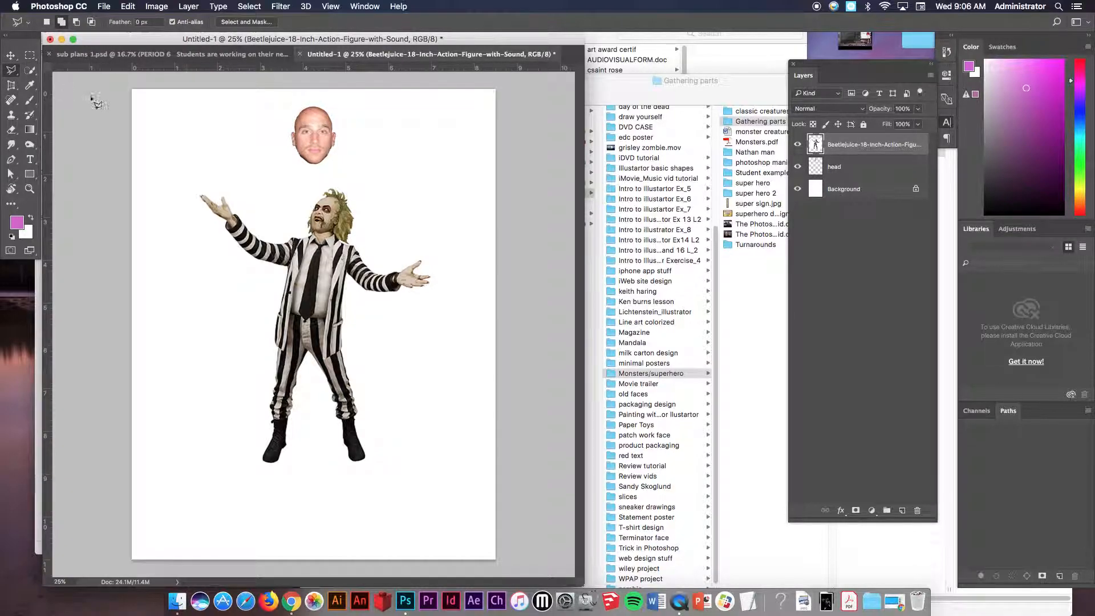
mouse_move(286, 227)
mouse_down()
mouse_move(347, 288)
mouse_move(391, 289)
mouse_move(331, 253)
mouse_up()
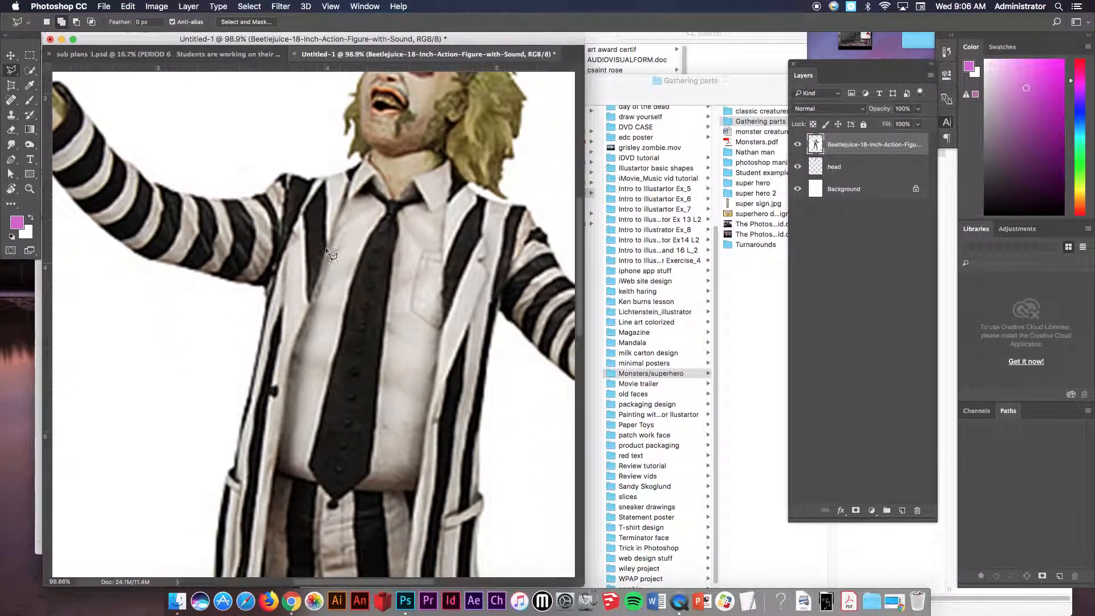
click(291, 173)
click(235, 464)
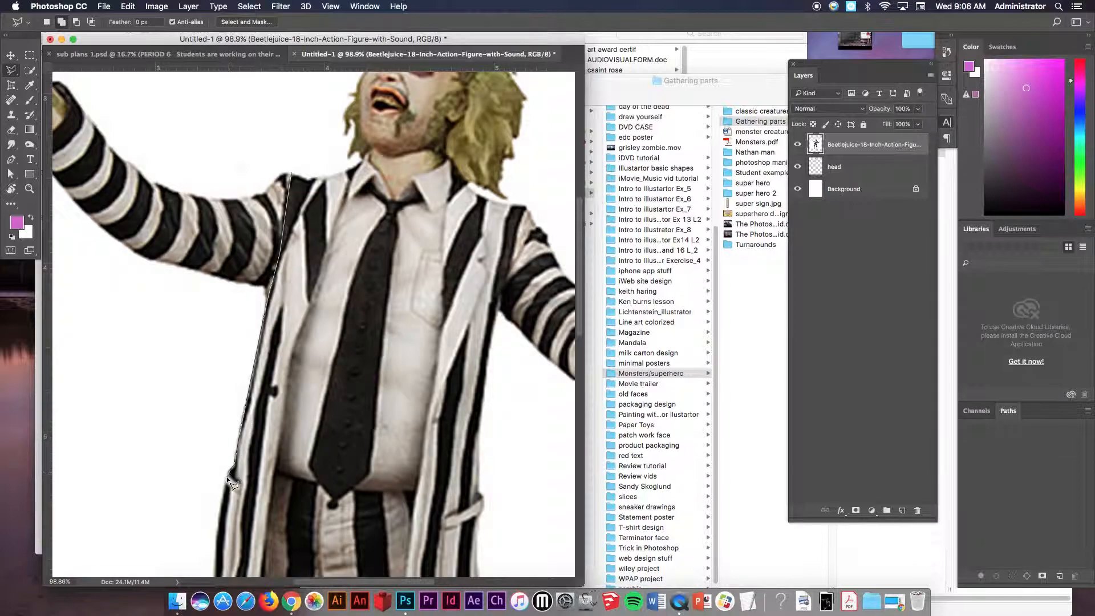
drag(226, 490, 258, 273)
click(251, 303)
click(251, 334)
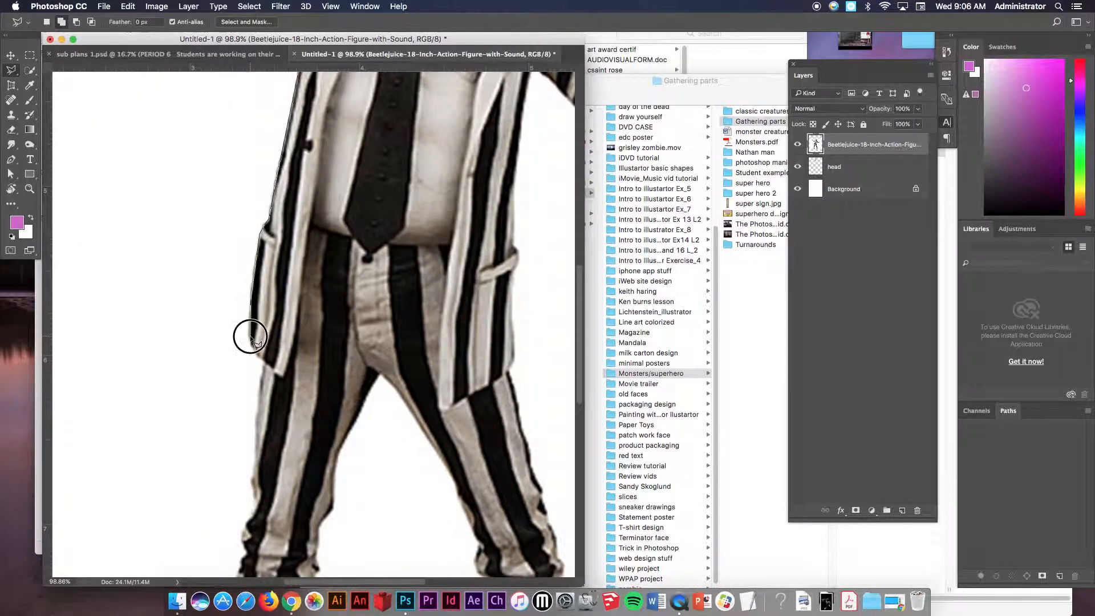
click(283, 377)
Continue the lasso outline up the jacket's inner edge, along the shirt bottom and tie tip, and down to the right hem.
click(310, 223)
click(354, 235)
click(370, 256)
click(387, 245)
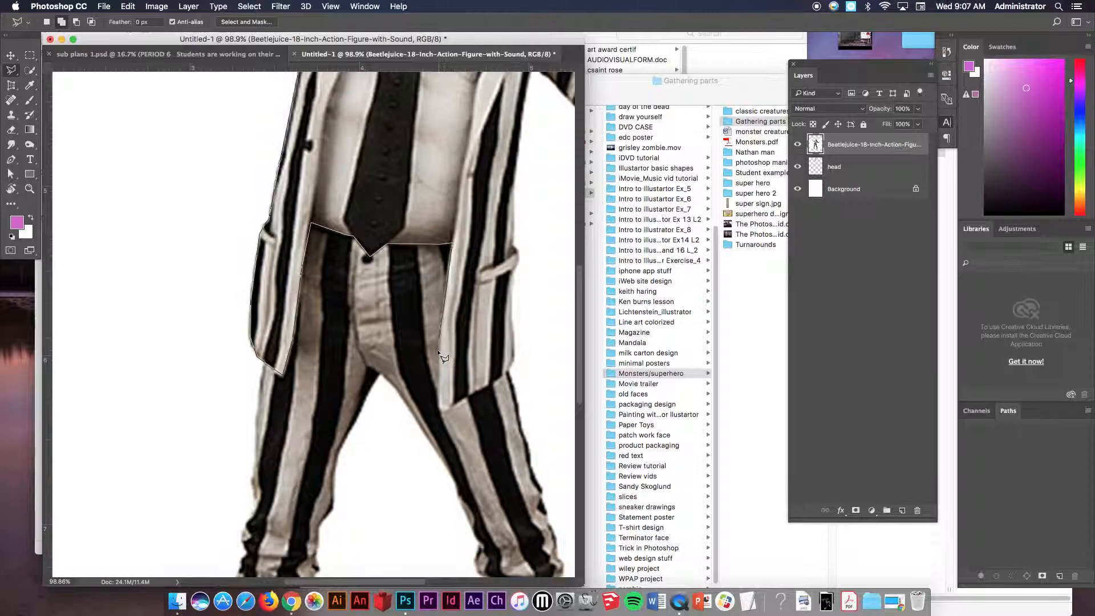
click(442, 409)
Trace the right jacket hem, the pocket flap and the outer edge up to the right shoulder with the lasso.
click(503, 375)
click(515, 359)
click(512, 279)
click(517, 250)
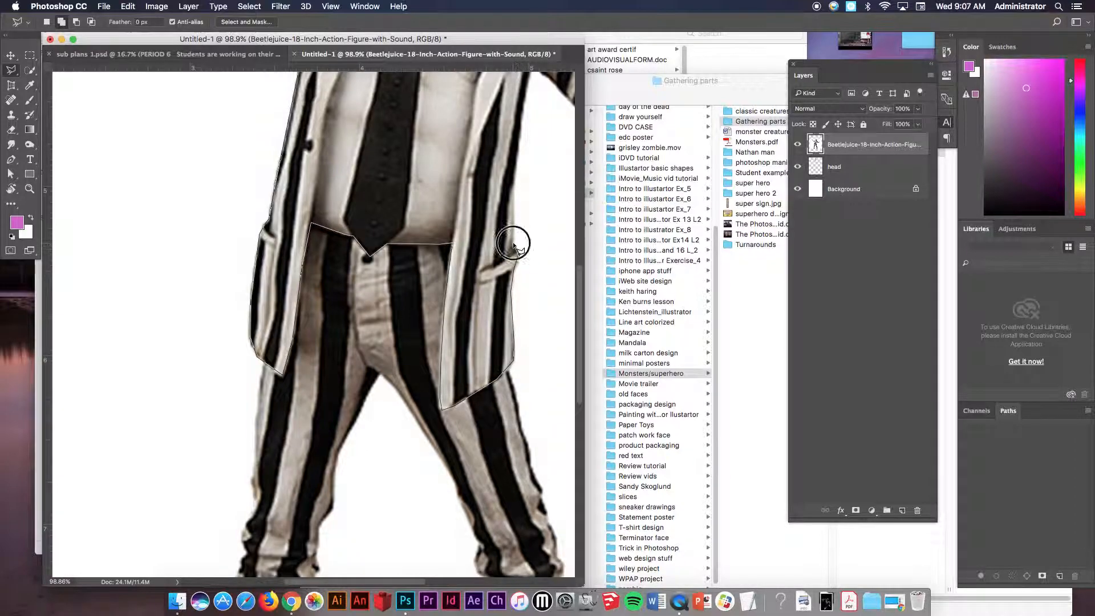
click(505, 187)
scroll(505, 187, up, 5)
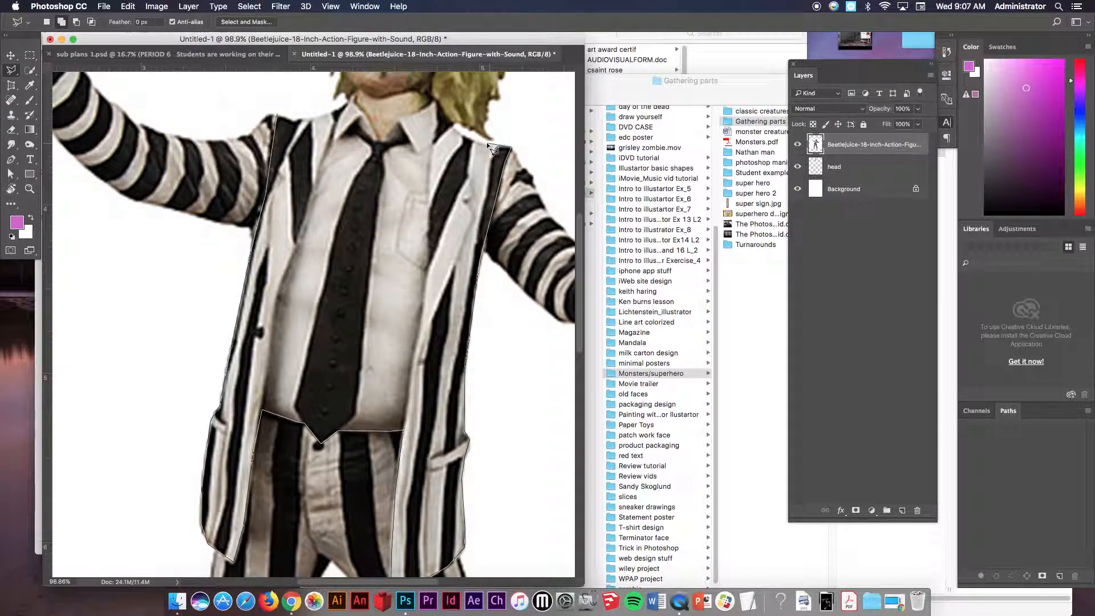
Trace the right shoulder, shirt collar and left shoulder, and close the lasso selection around the torso at its starting point.
click(437, 102)
click(422, 110)
click(395, 121)
click(380, 138)
click(356, 92)
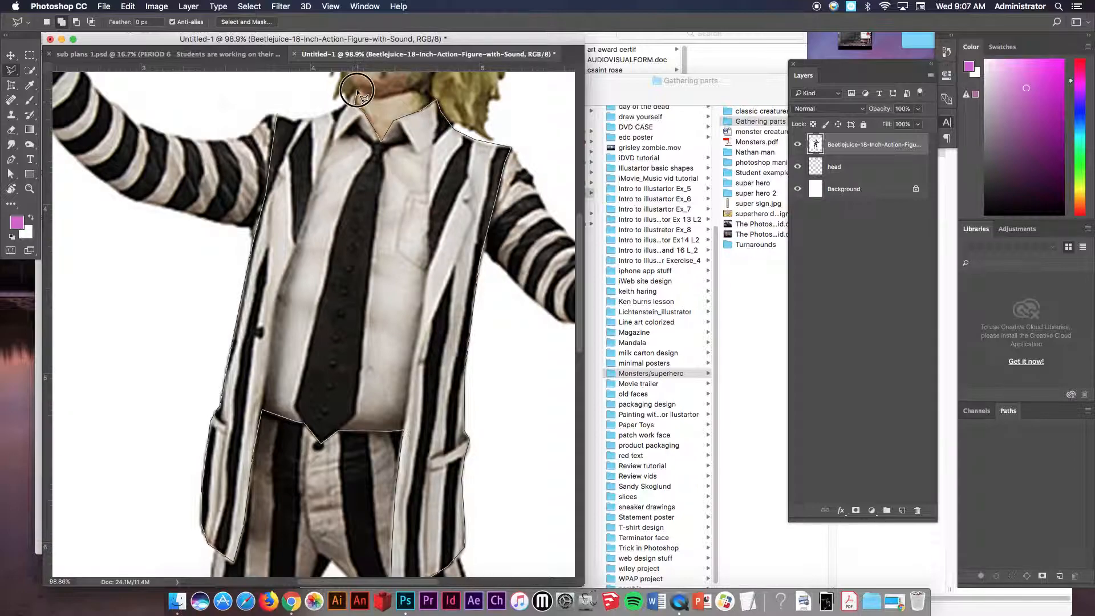
click(345, 105)
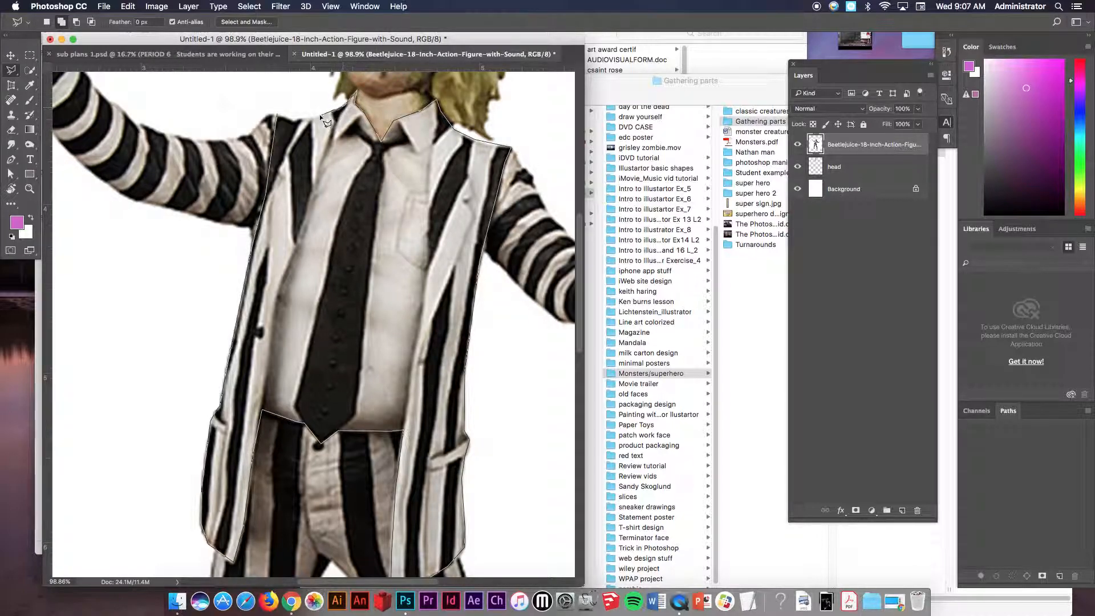
click(295, 131)
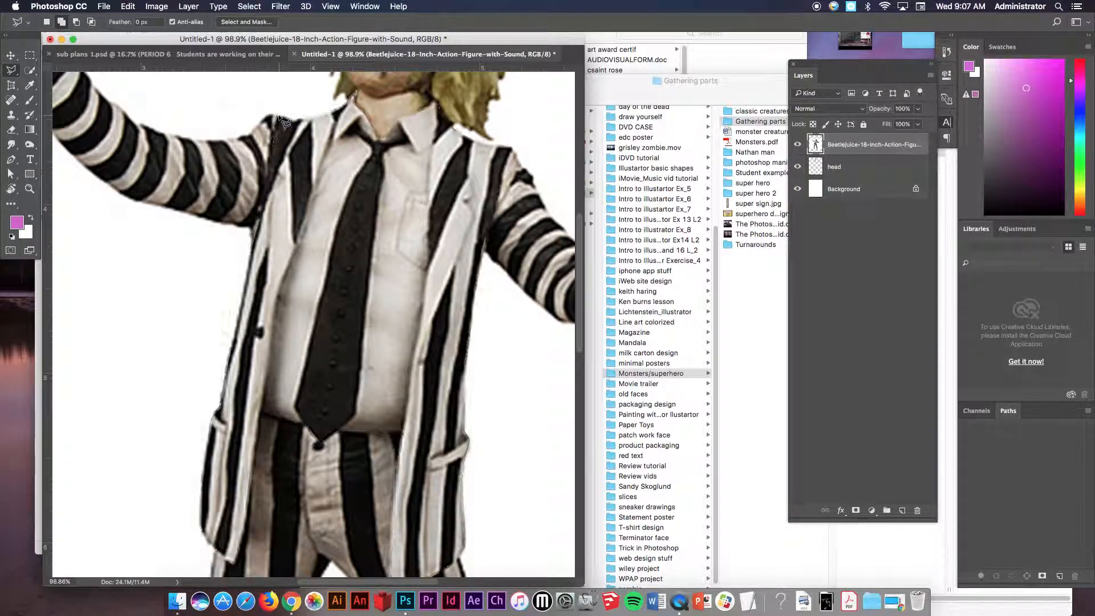
Put the selected torso on its own new layer and toggle that layer's visibility to check it.
right_click(295, 130)
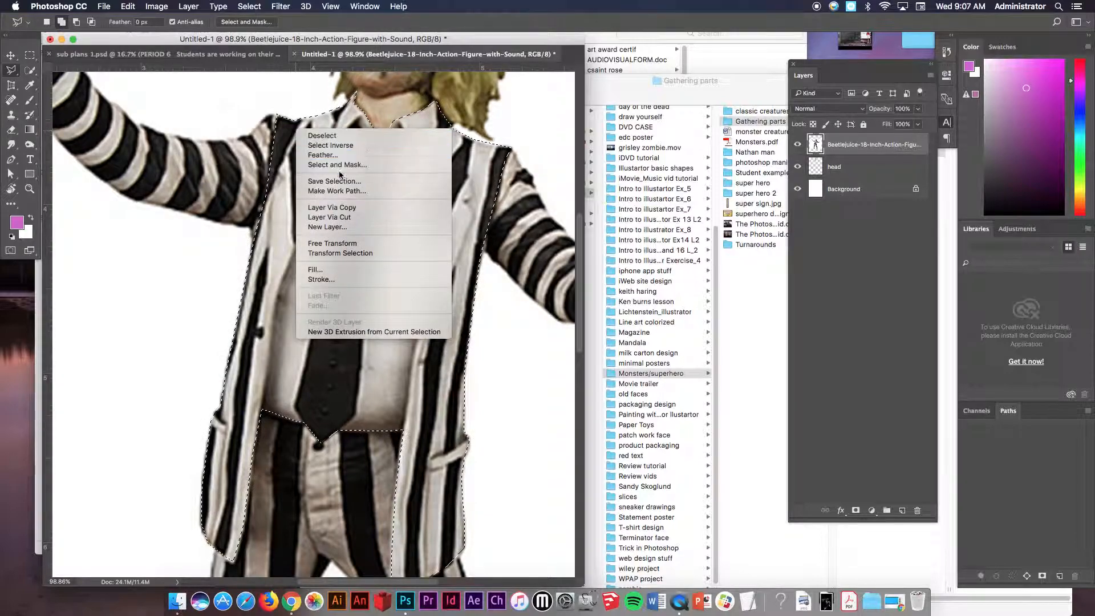
click(342, 212)
click(798, 144)
click(798, 145)
click(798, 145)
click(798, 145)
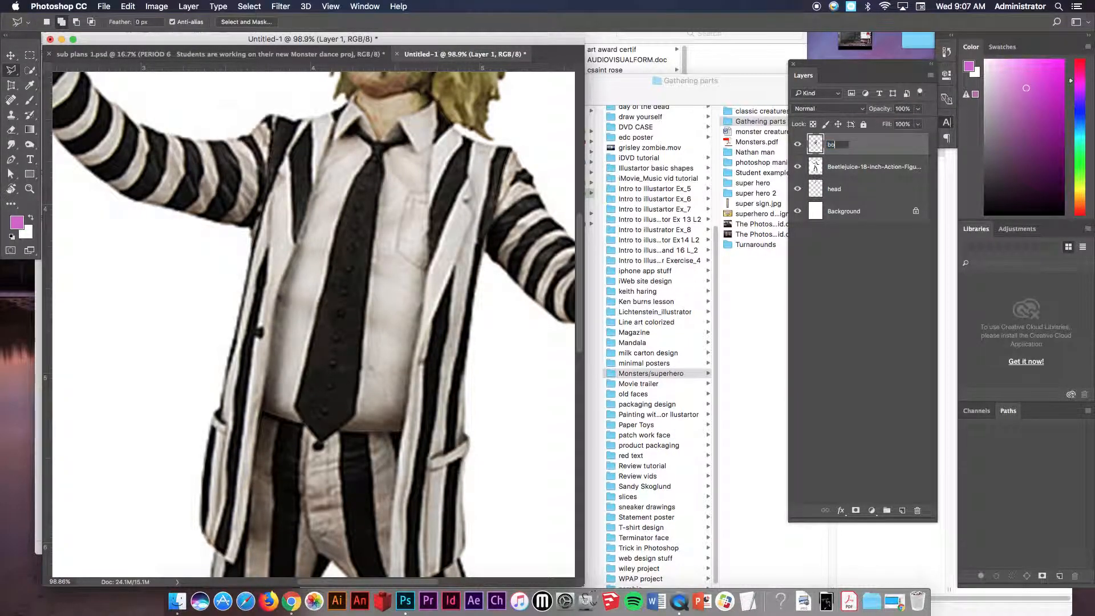
Name the torso layer "body" and delete the Beetlejuice source photo layer.
key(Return)
click(879, 167)
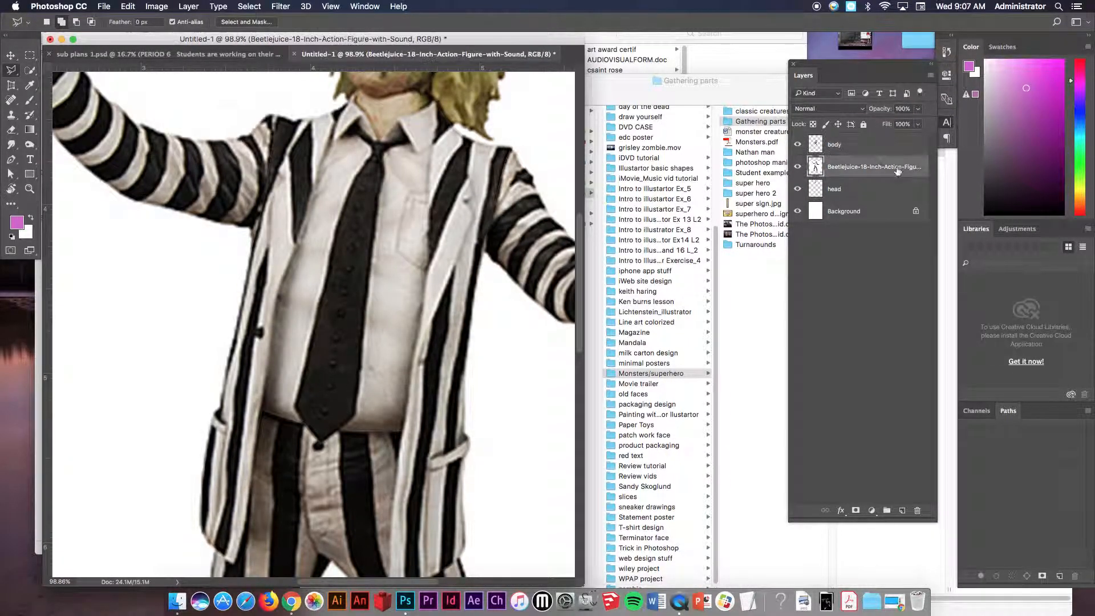
drag(879, 168, 919, 512)
key(super+0)
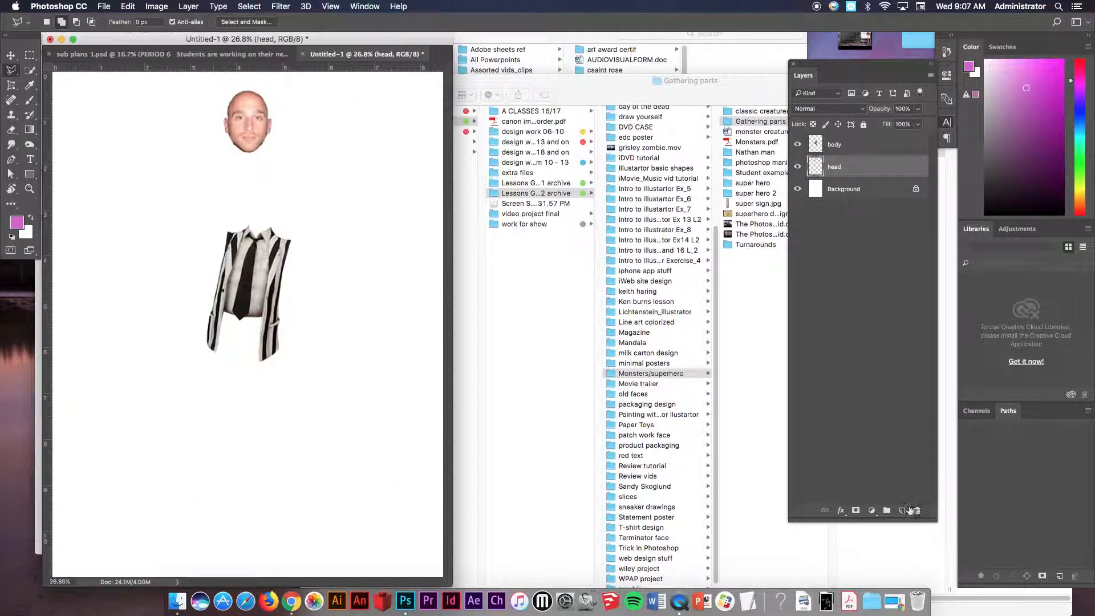
Move the torso up beneath the head and rotate it upright with Free Transform.
click(10, 55)
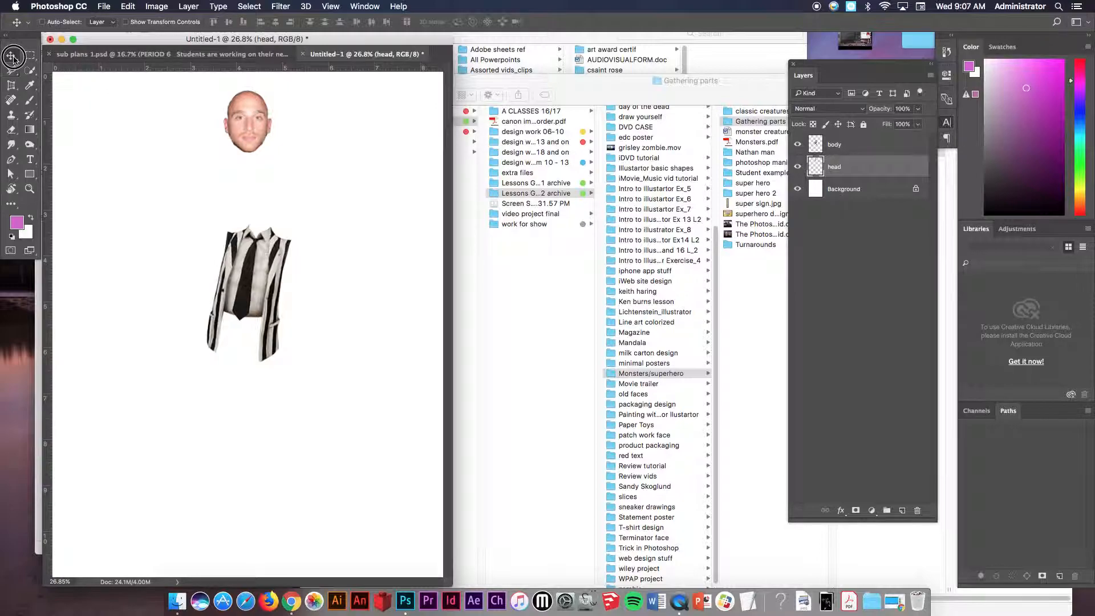
drag(255, 266, 247, 205)
right_click(255, 242)
click(266, 242)
key(ctrl+t)
drag(313, 198, 334, 166)
drag(232, 211, 265, 186)
key(Escape)
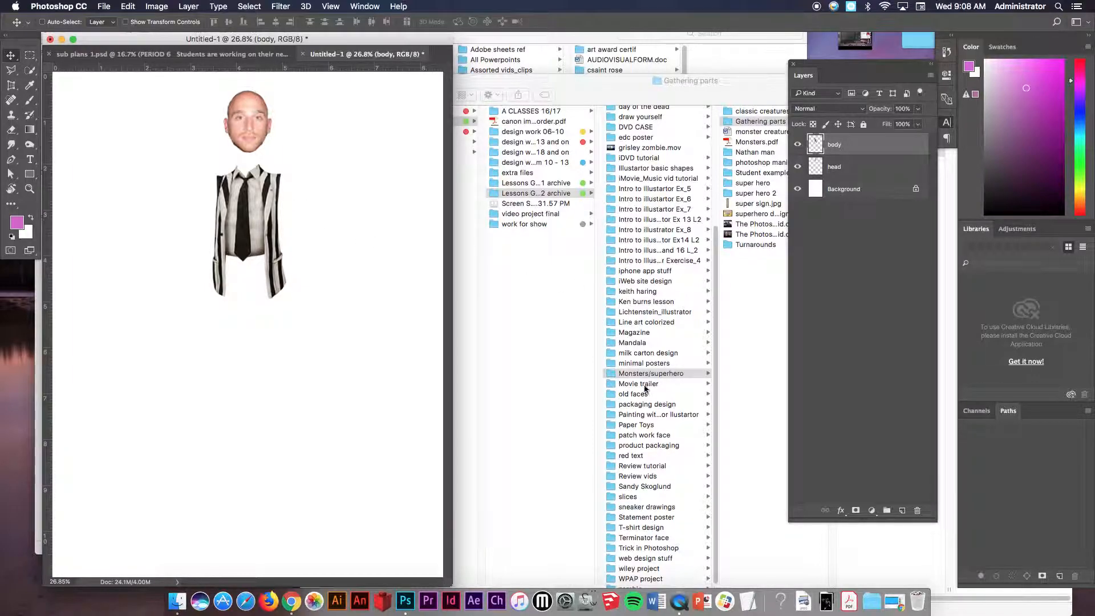
Switch to Finder and browse the Turnarounds, photoshop manipulations and super hero folders for an image to use for the arms.
click(760, 296)
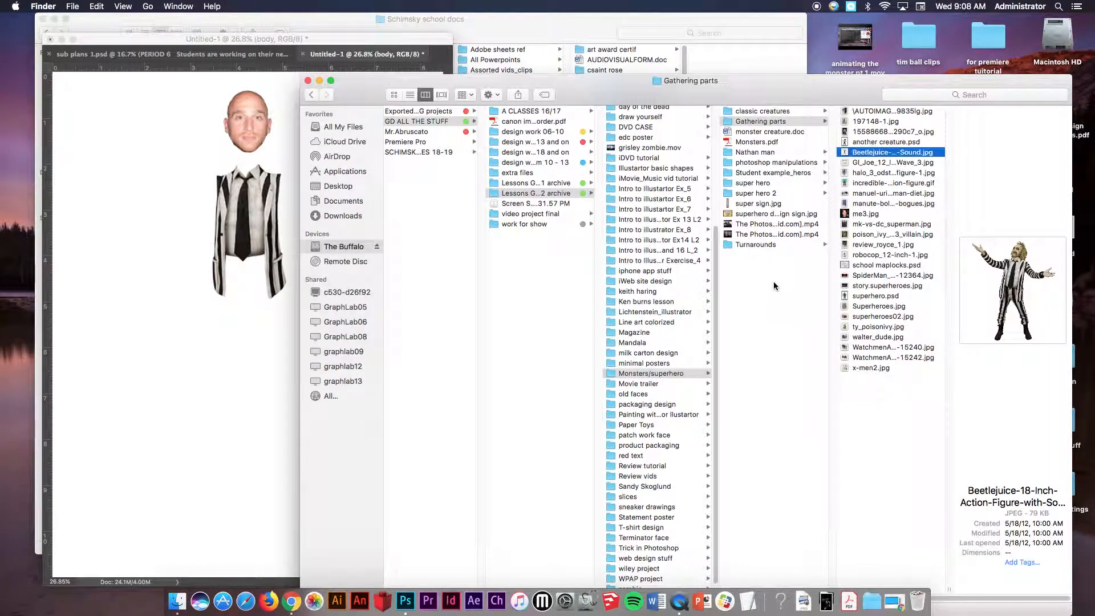
click(777, 246)
click(877, 143)
click(885, 122)
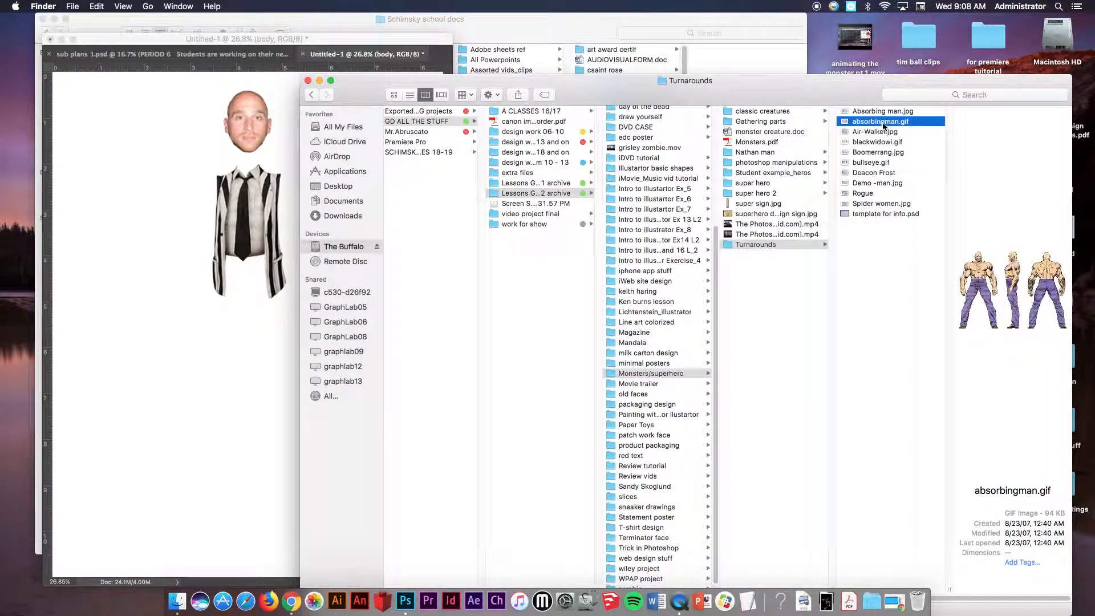
click(883, 112)
click(774, 183)
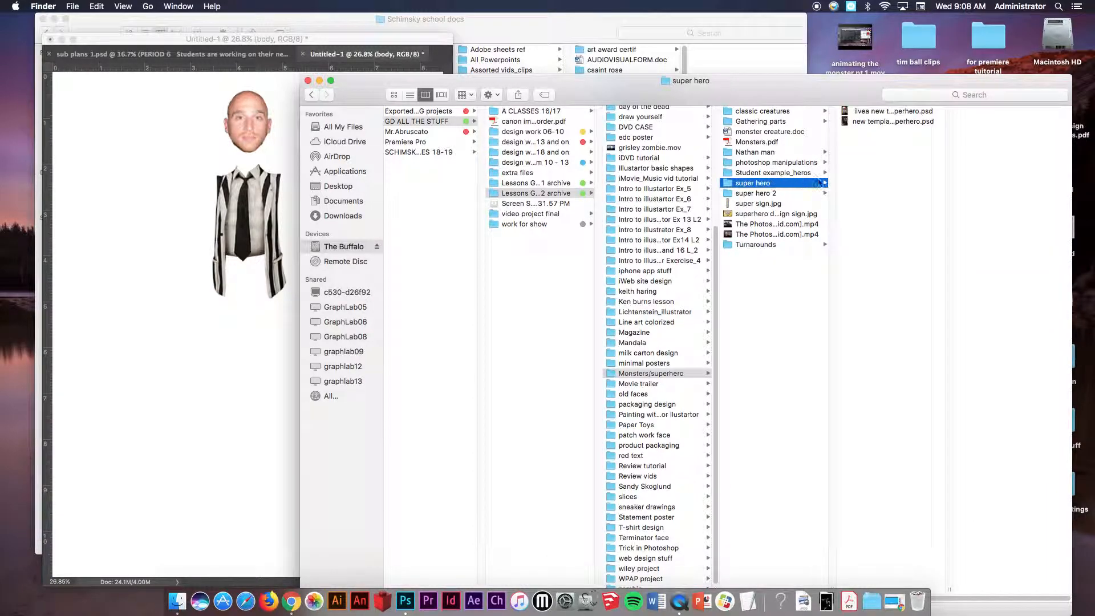
click(803, 164)
click(807, 173)
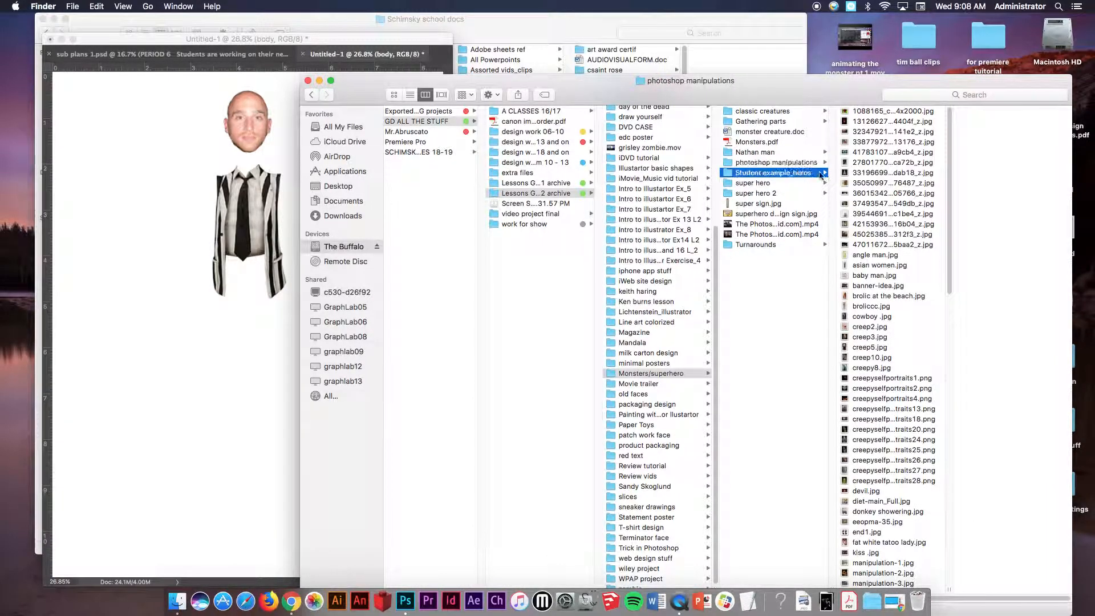
click(811, 165)
click(891, 195)
click(882, 223)
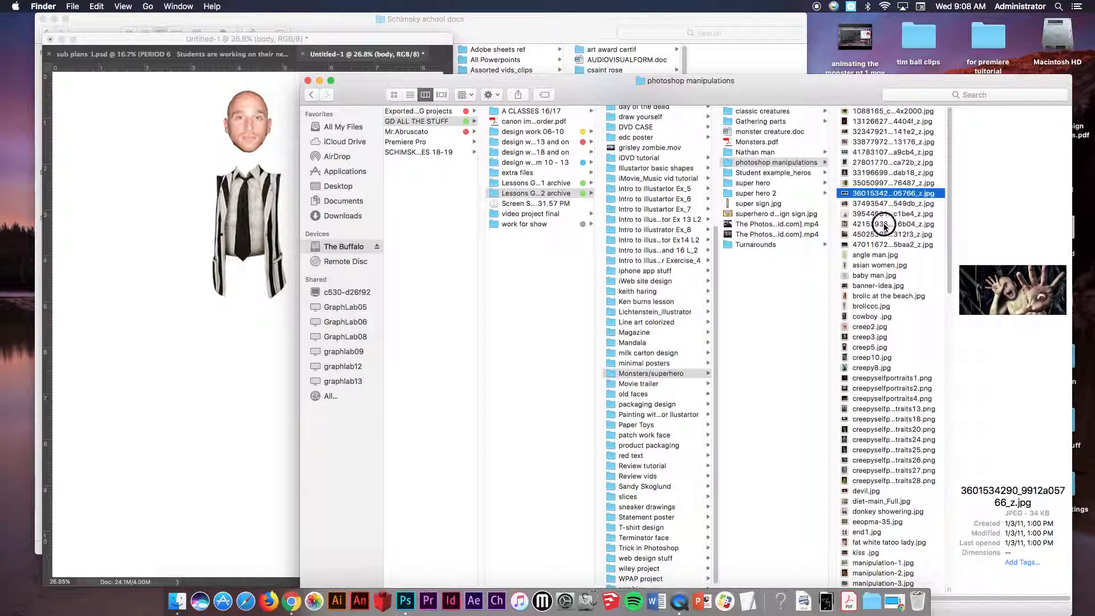
click(761, 194)
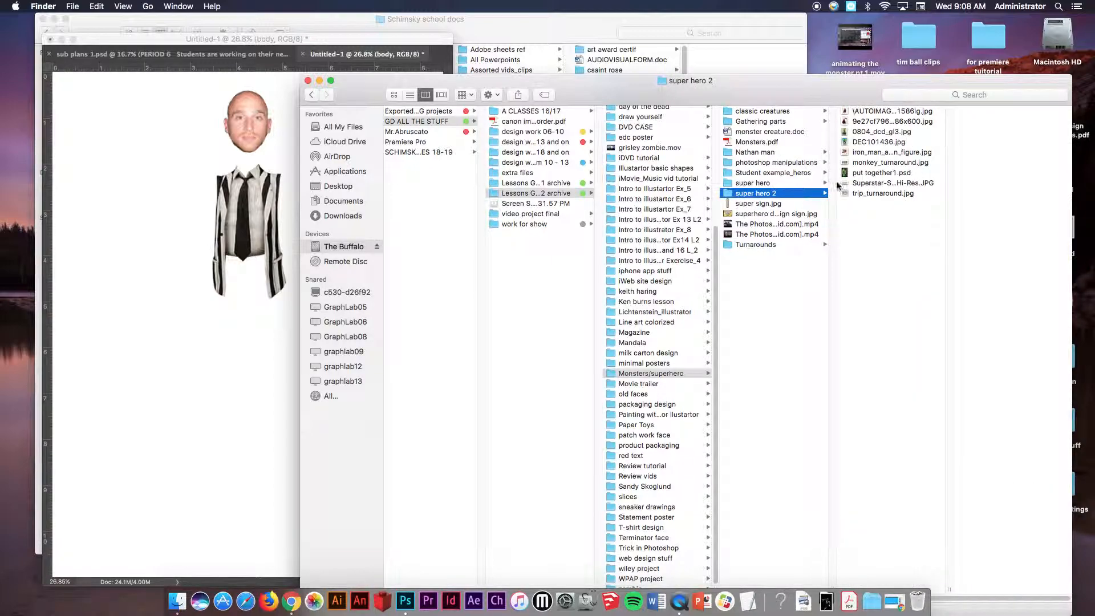
click(792, 183)
click(798, 193)
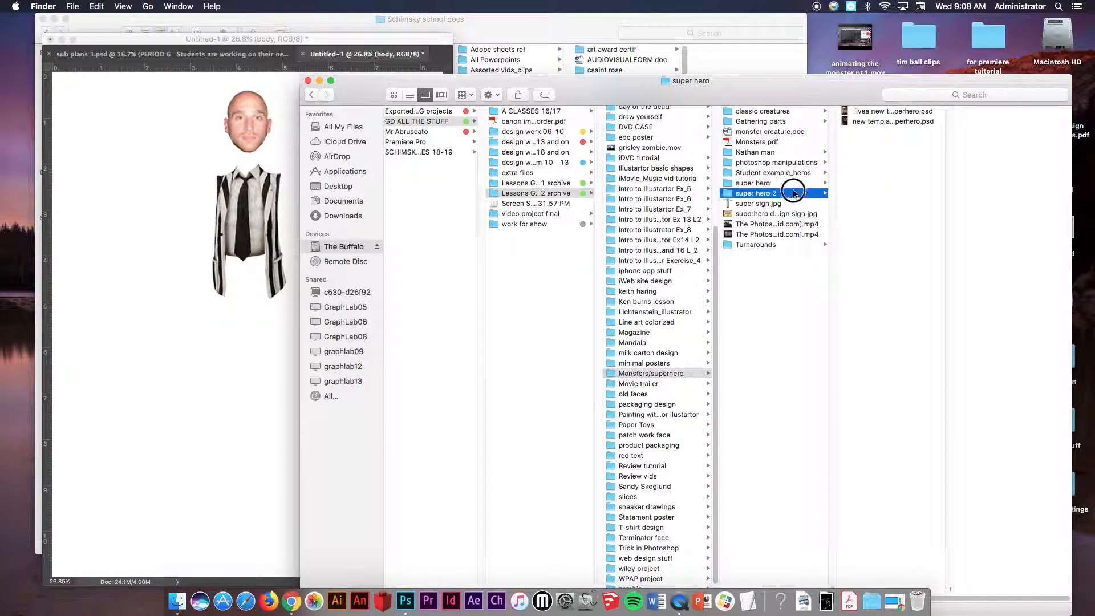
Preview the images in the super hero 2 folder to look for a figure with usable arms.
click(884, 152)
click(894, 173)
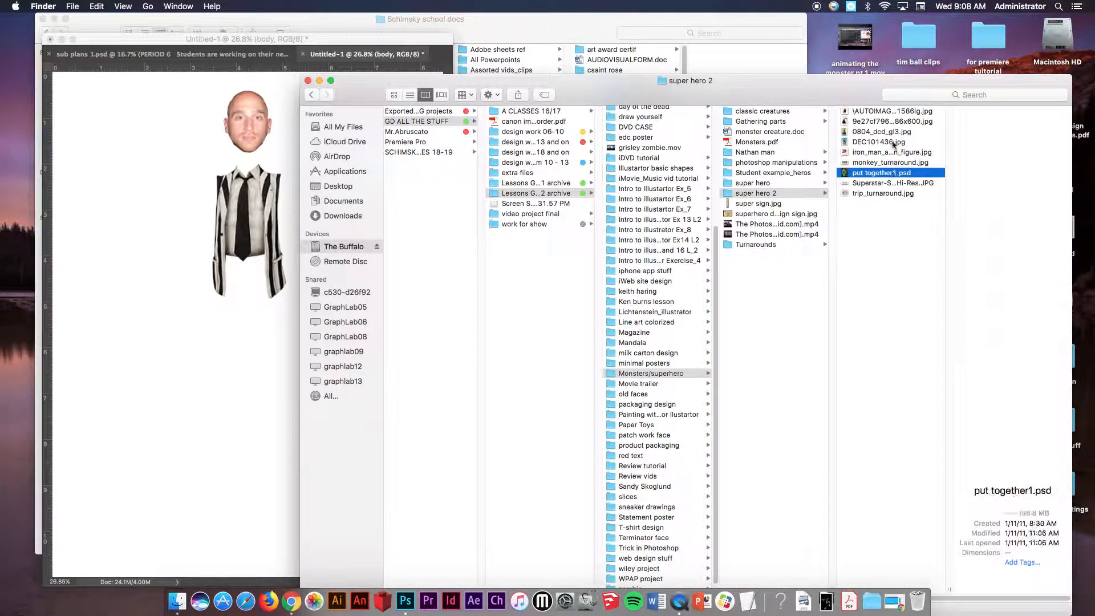
click(891, 132)
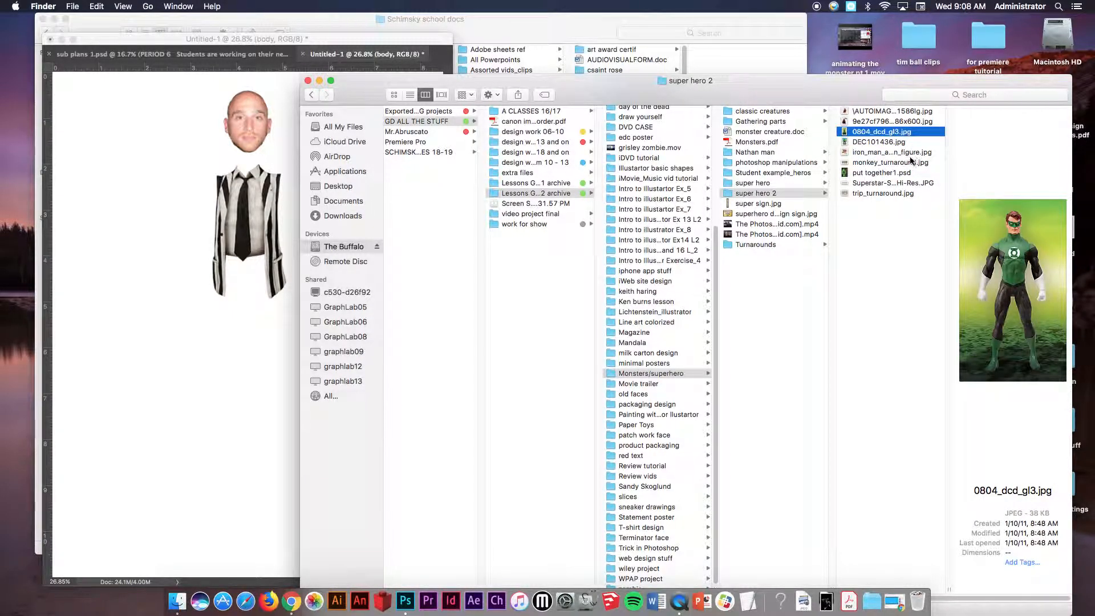
click(893, 122)
click(891, 112)
click(900, 142)
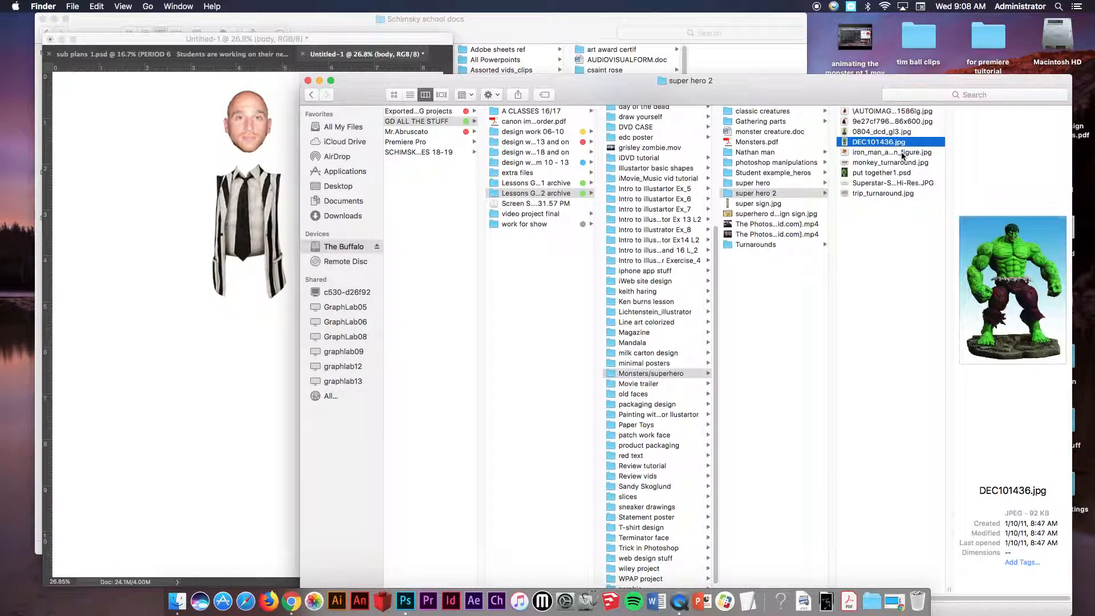
click(902, 153)
click(904, 170)
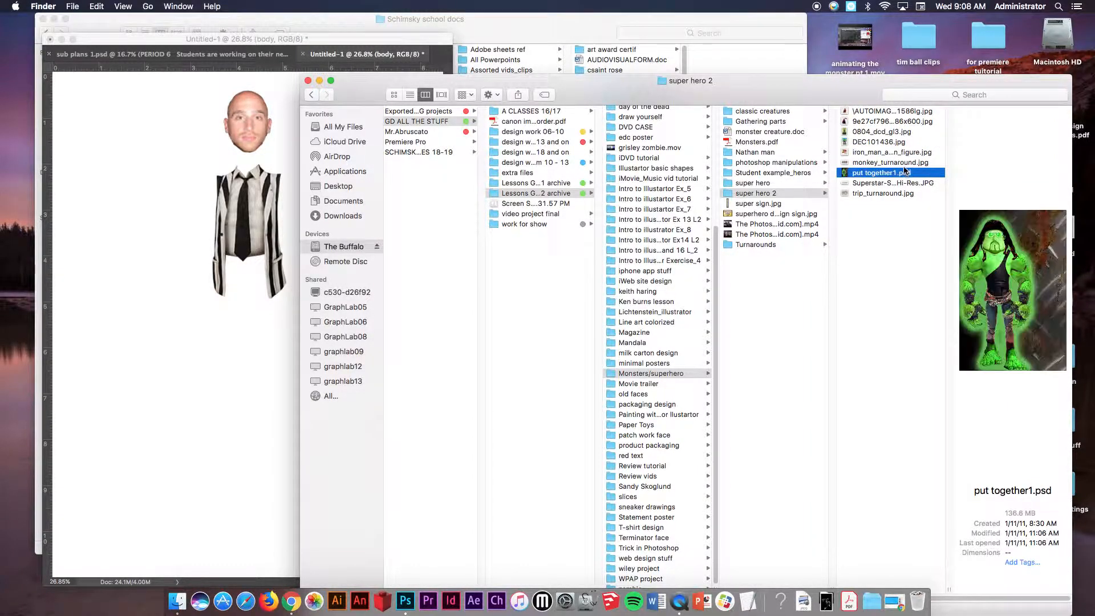
click(905, 163)
click(903, 183)
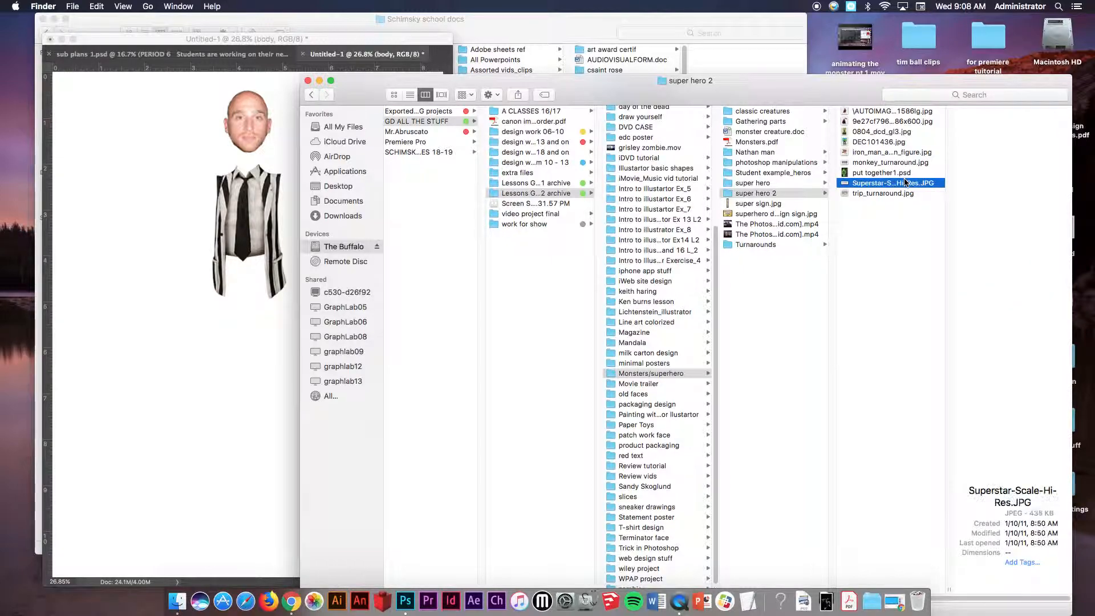
click(900, 194)
click(900, 183)
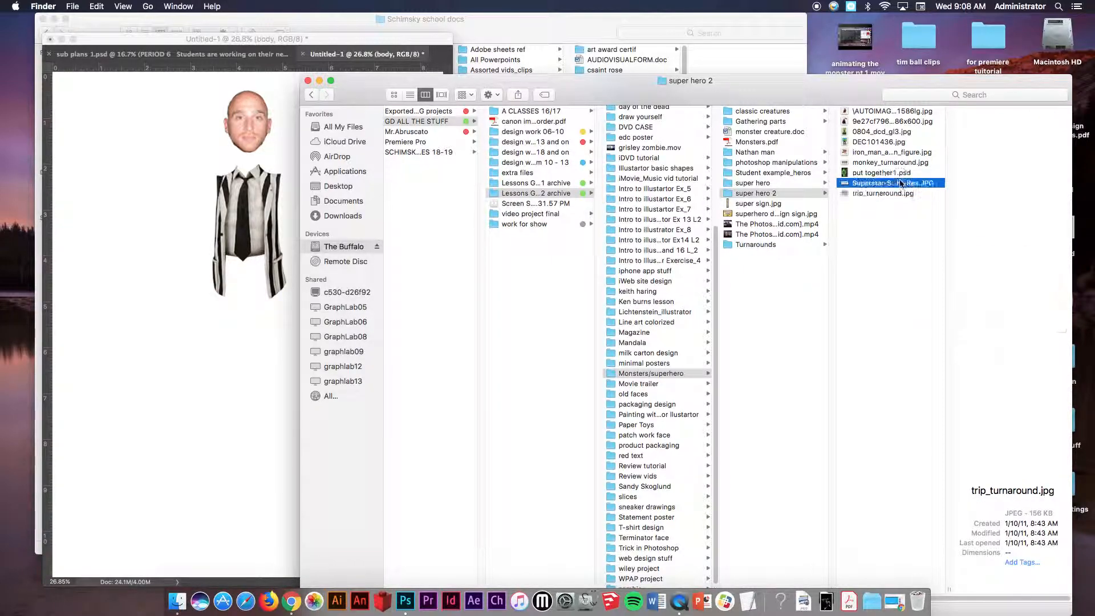
Place iron_man_action_figure.jpg from the super hero 2 folder into the Photoshop character document.
click(883, 153)
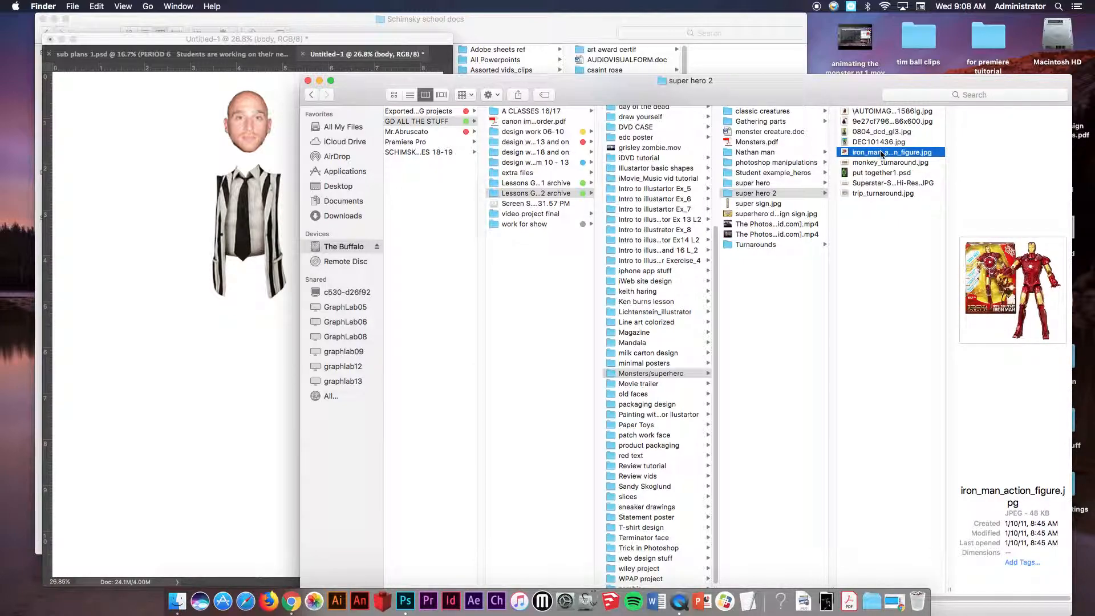
drag(882, 153, 214, 333)
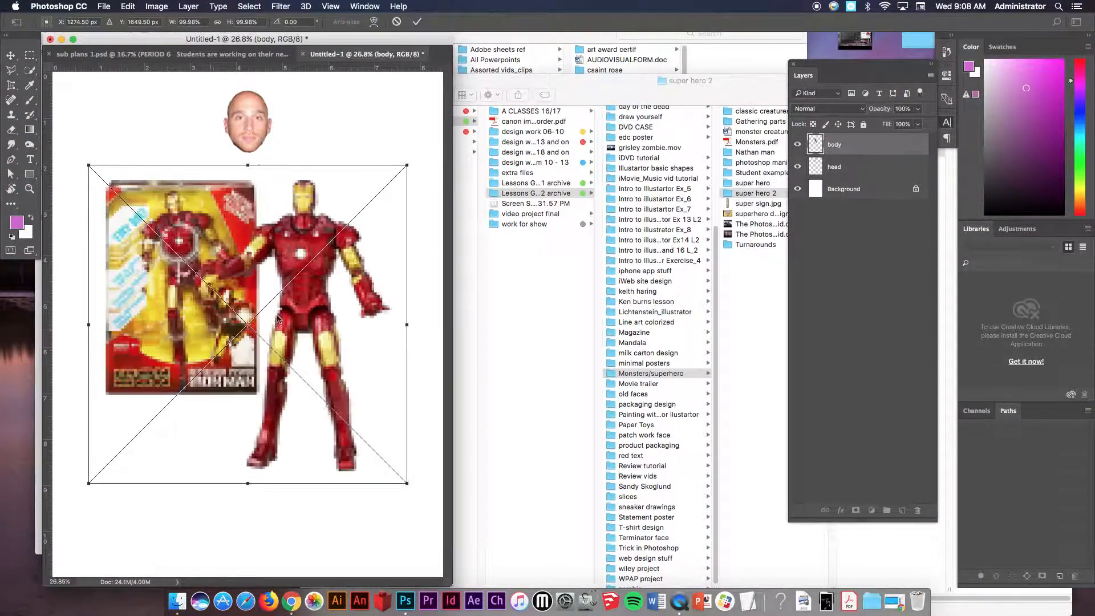
click(418, 22)
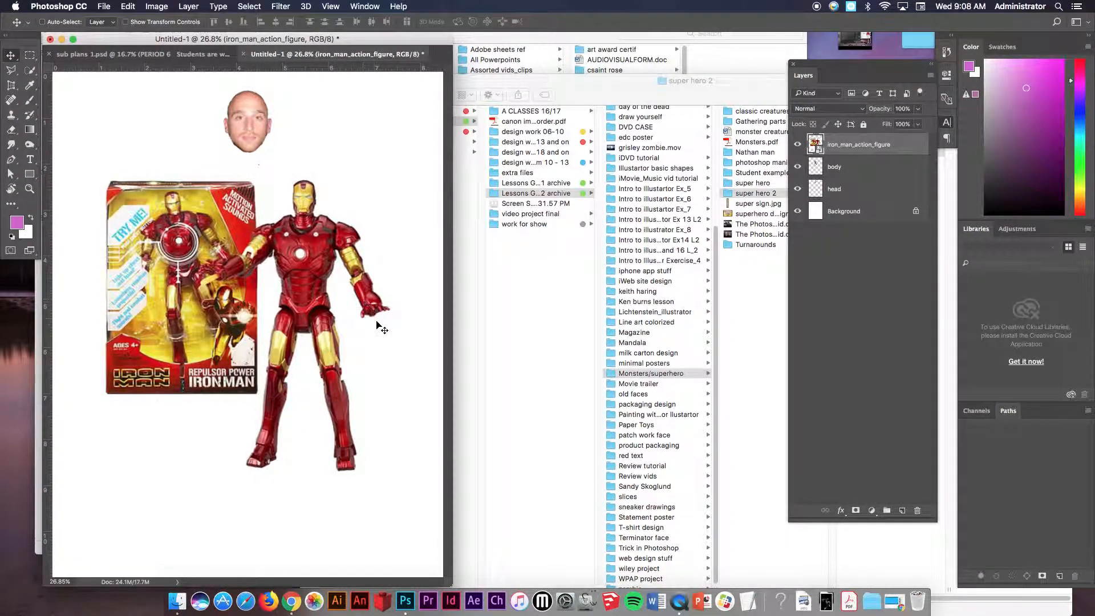
Outline the large Iron Man figure's outstretched arm, from shoulder to hand, with a freehand Lasso selection.
click(14, 72)
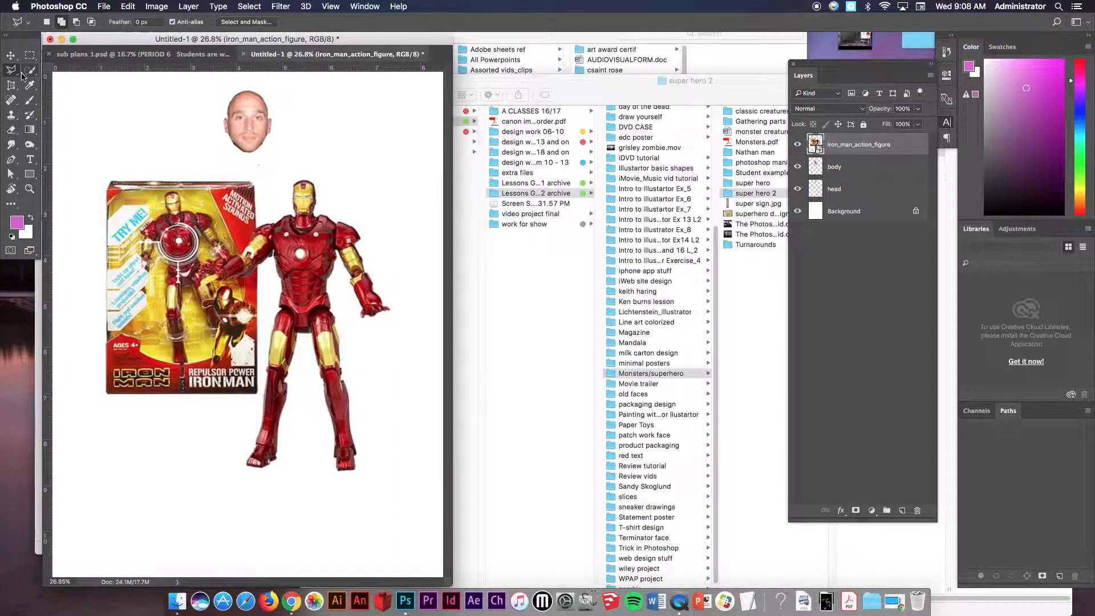
click(14, 72)
click(51, 70)
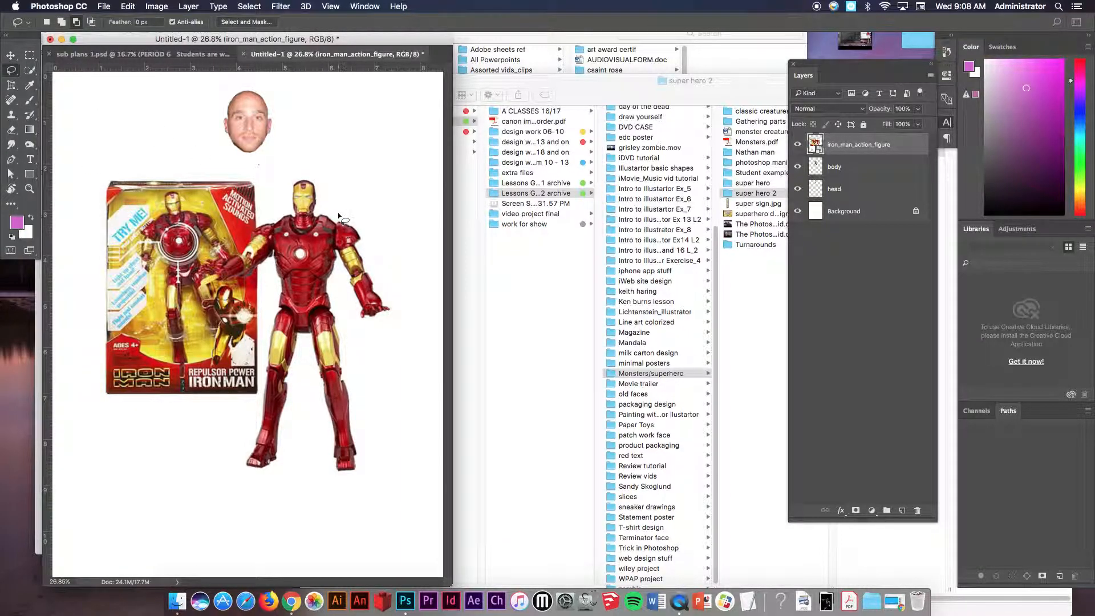
mouse_move(336, 218)
mouse_down()
mouse_move(343, 304)
mouse_move(384, 325)
mouse_move(362, 215)
mouse_move(339, 211)
mouse_up()
Rasterize the iron_man_action_figure layer and cut the selected arm onto its own new layer.
right_click(352, 257)
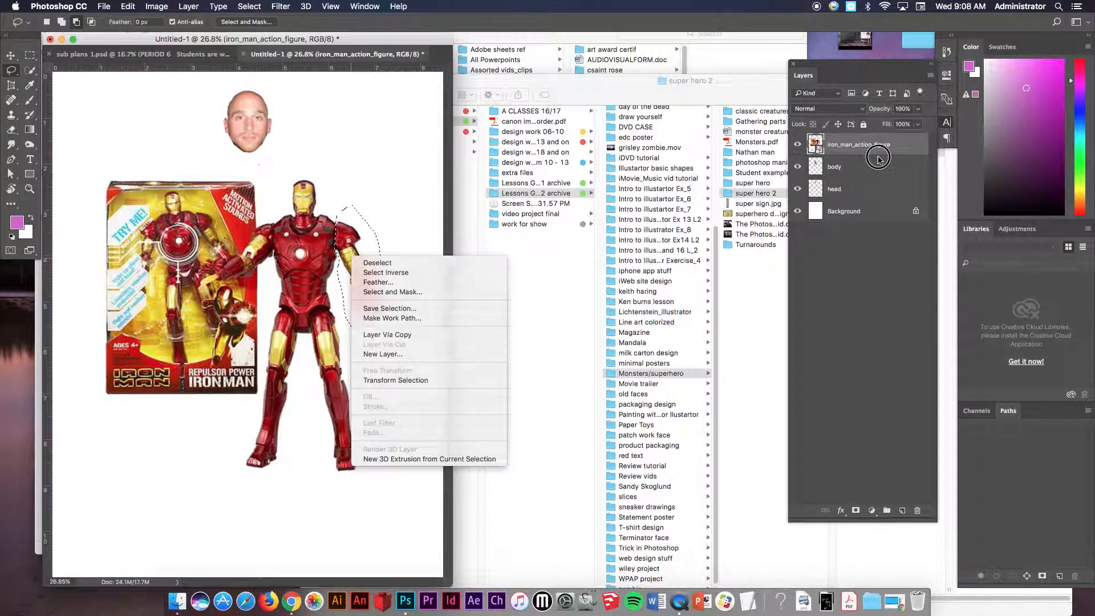
right_click(898, 152)
click(908, 288)
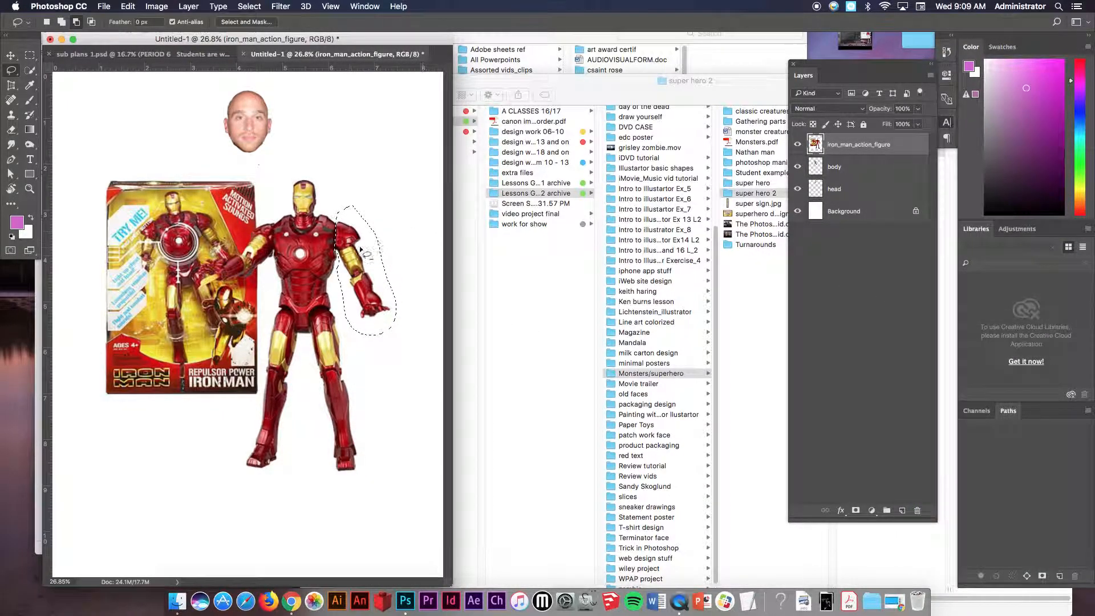
right_click(351, 247)
click(384, 333)
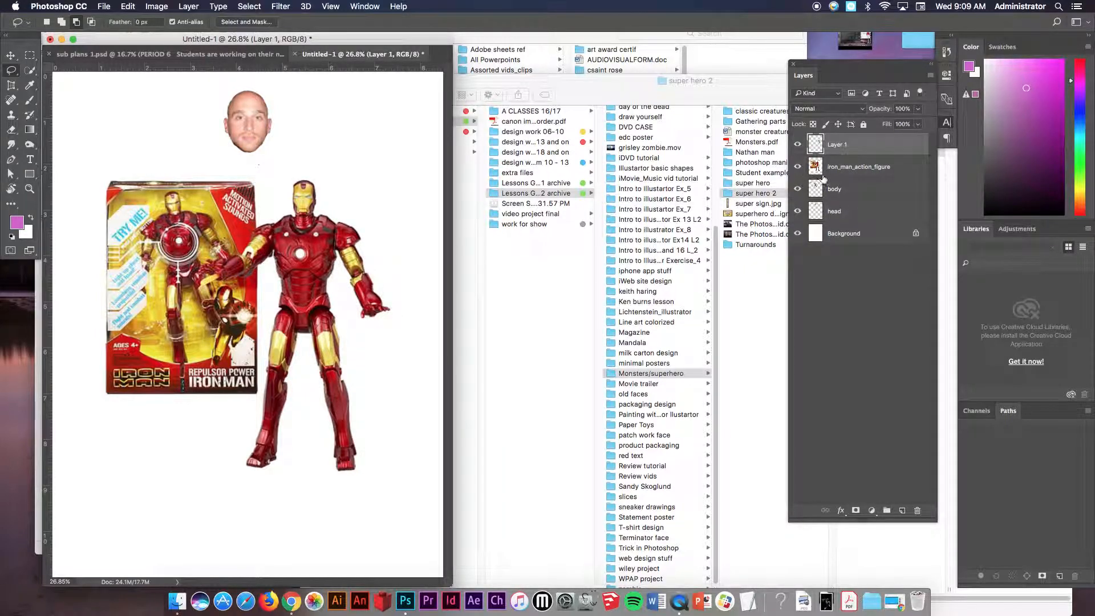
Delete the leftover iron_man_action_figure layer and move the cut-out arm against the jacket's shoulder.
click(854, 168)
key(BackSpace)
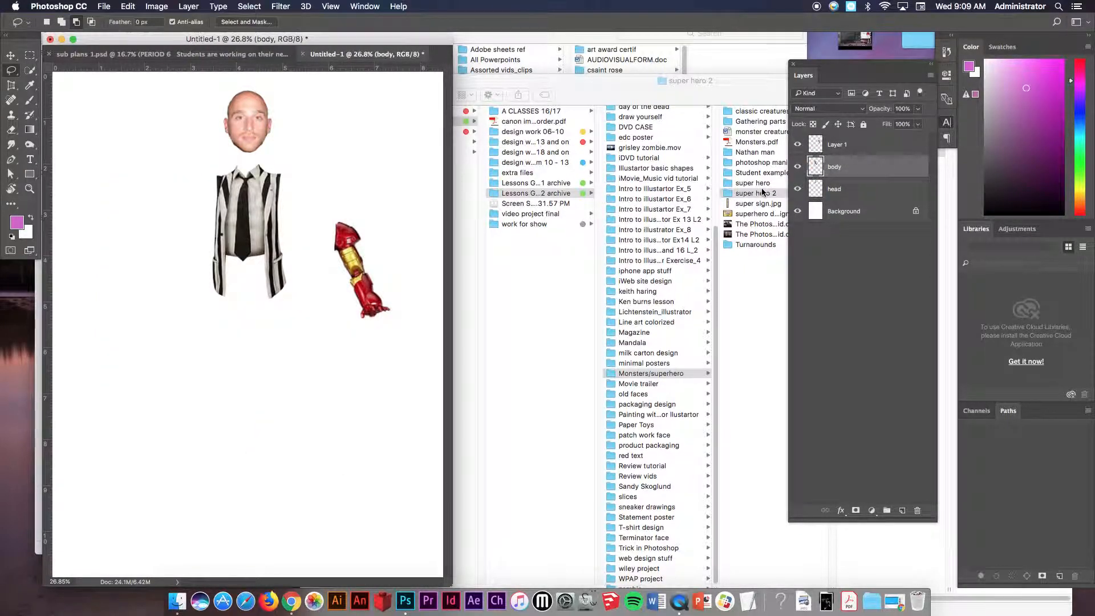
key(v)
right_click(350, 239)
click(345, 243)
drag(345, 242, 286, 191)
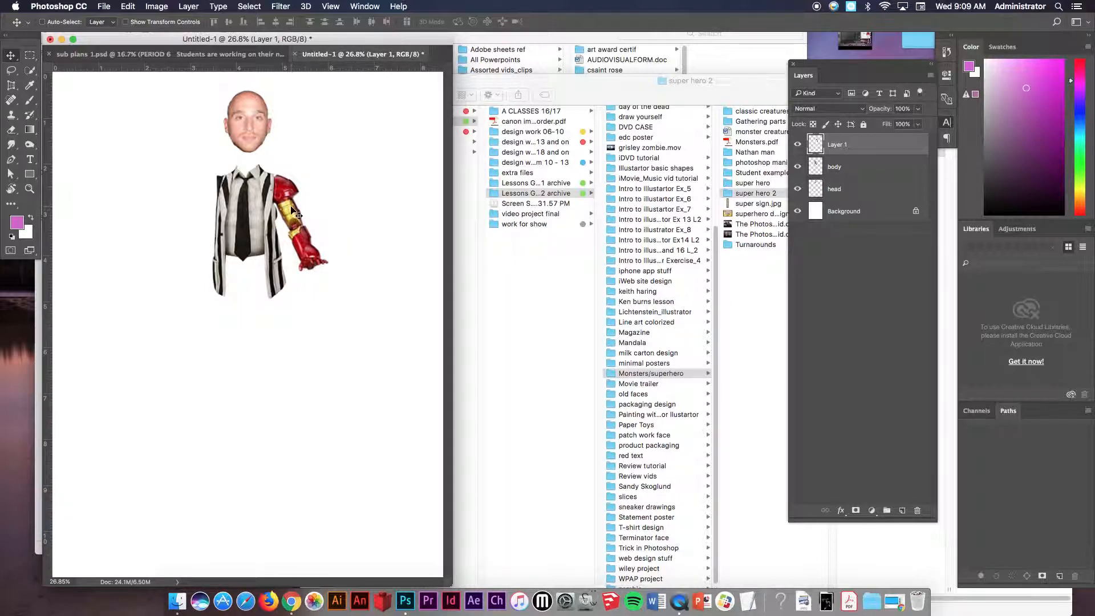
drag(267, 173, 283, 198)
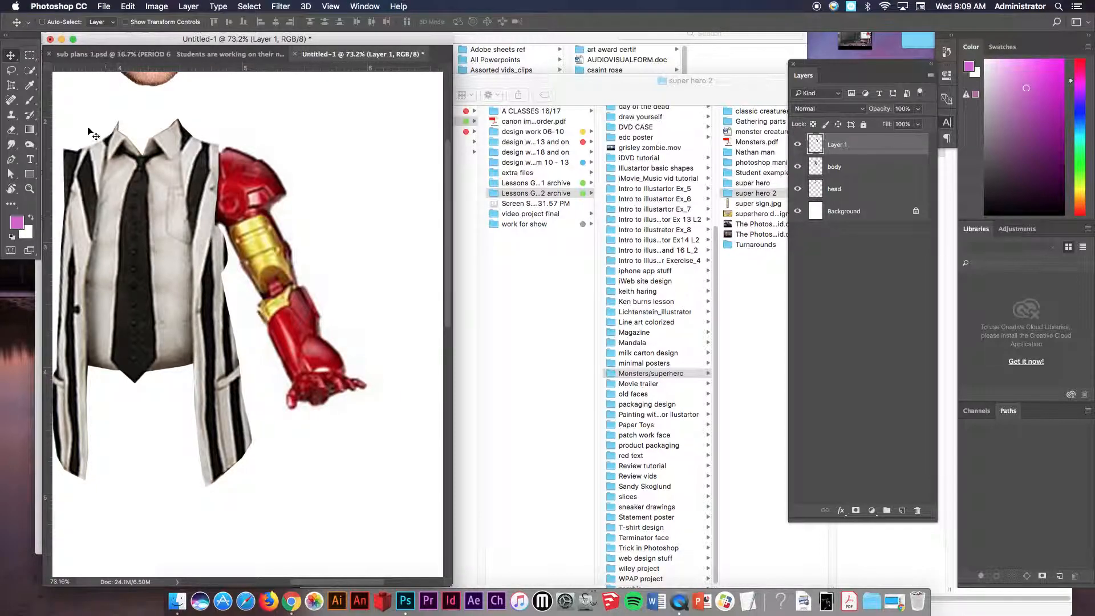
Lasso the red shoulder piece of the Iron Man arm and cut it onto a new layer.
click(12, 72)
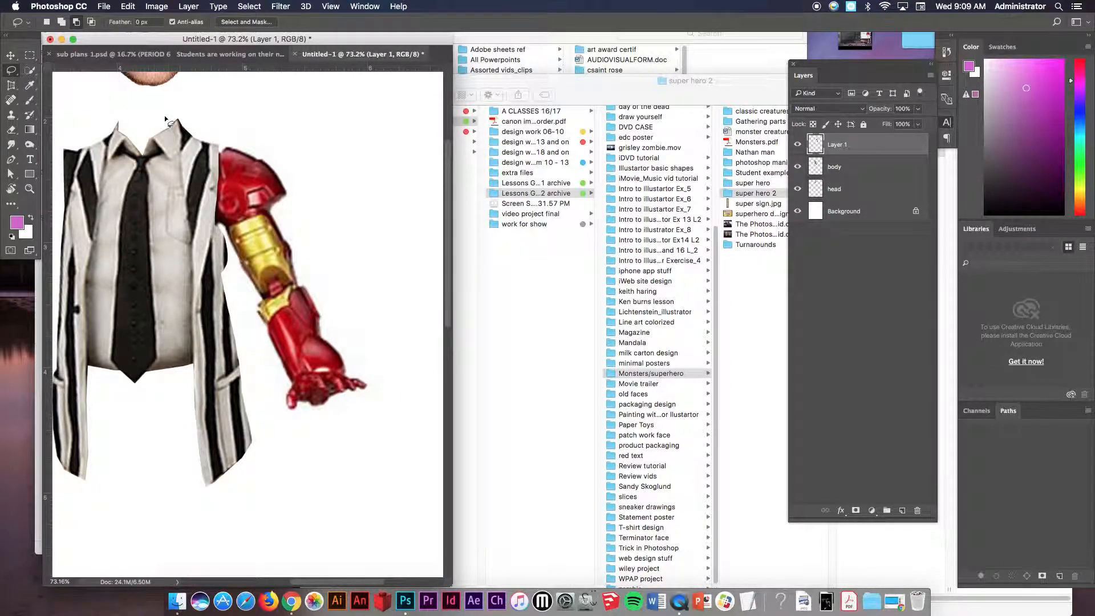
mouse_move(227, 136)
mouse_down()
mouse_move(203, 211)
mouse_move(227, 230)
mouse_move(300, 201)
mouse_move(281, 139)
mouse_move(244, 123)
mouse_up()
right_click(246, 169)
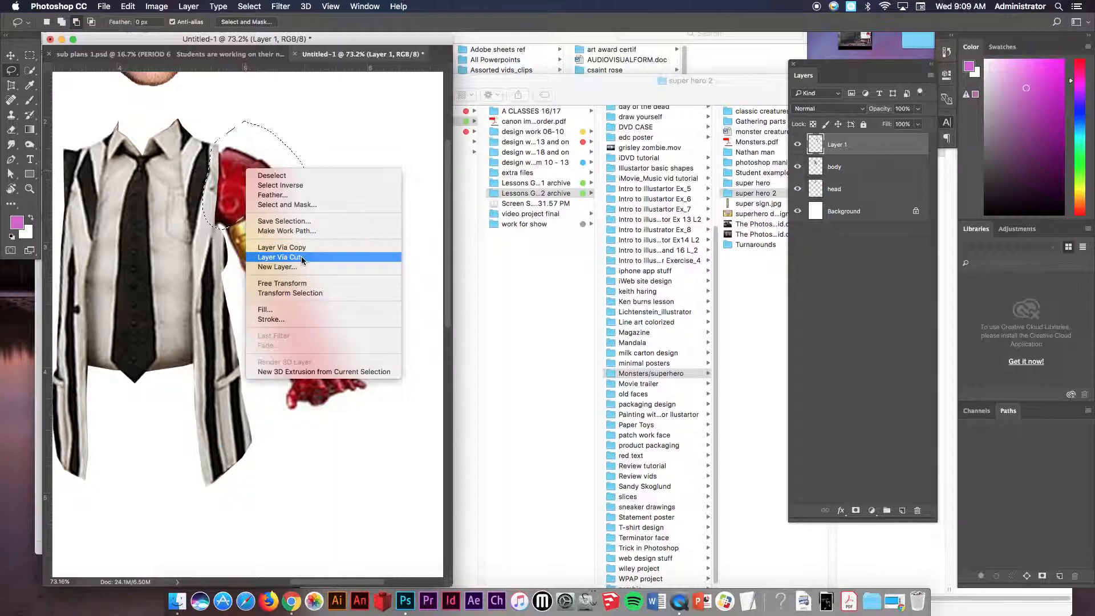
click(301, 258)
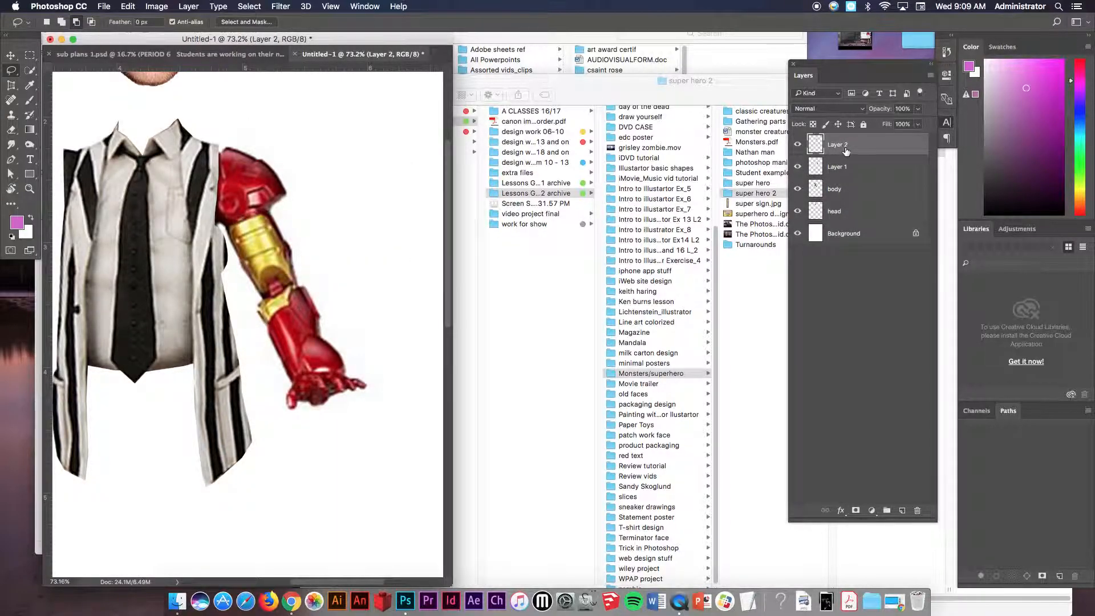
Toggle the new shoulder piece's visibility to check it, and name its layer "shoulder".
click(800, 146)
click(800, 146)
click(799, 146)
click(799, 146)
click(800, 146)
click(800, 146)
double_click(838, 145)
key(Return)
Lasso the gold upper arm on Layer 1, cut it onto a new layer and name that layer "bi/tri".
click(857, 169)
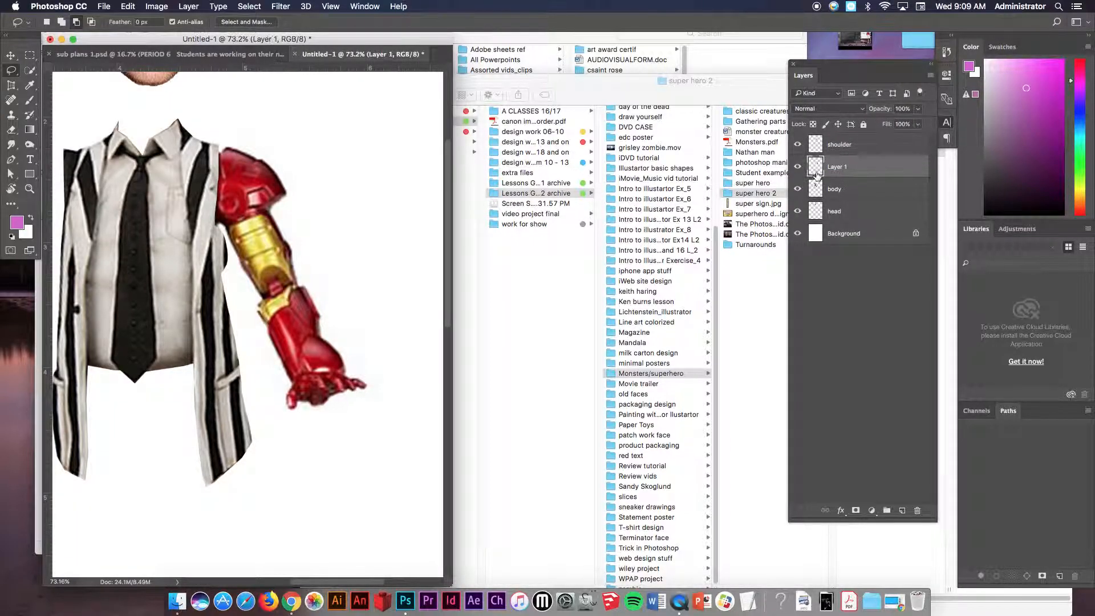
click(798, 166)
click(798, 167)
mouse_move(296, 249)
mouse_down()
mouse_move(299, 286)
mouse_move(241, 294)
mouse_move(209, 259)
mouse_move(204, 232)
mouse_move(224, 203)
mouse_move(274, 203)
mouse_move(297, 242)
mouse_up()
right_click(257, 241)
double_click(838, 167)
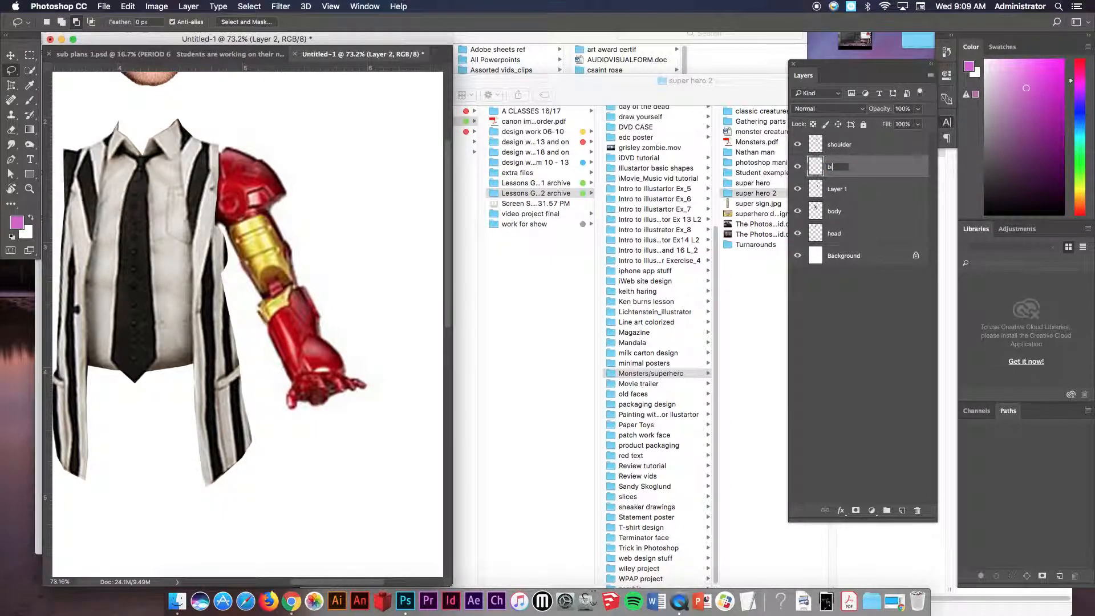
text(bi/tri)
key(Return)
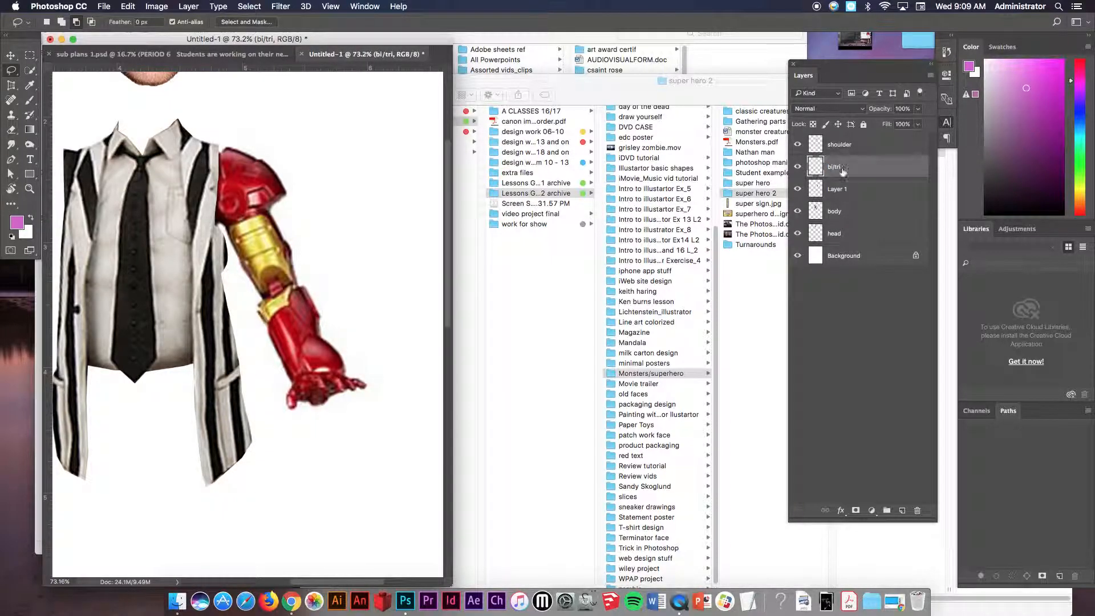
Select Layer 1 and toggle its visibility to check which part of the arm remains on it.
click(844, 189)
click(798, 189)
click(799, 191)
click(799, 190)
click(800, 190)
click(799, 191)
click(799, 190)
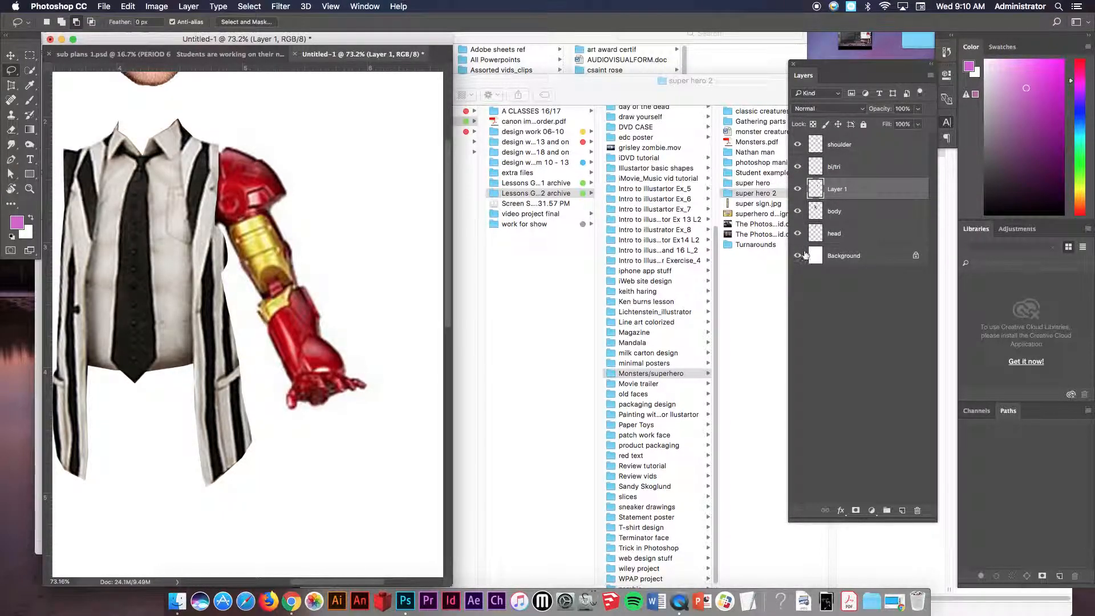
Hide the Background layer and delete the white area around the forearm and hand on Layer 1 using the Magic Wand.
click(798, 256)
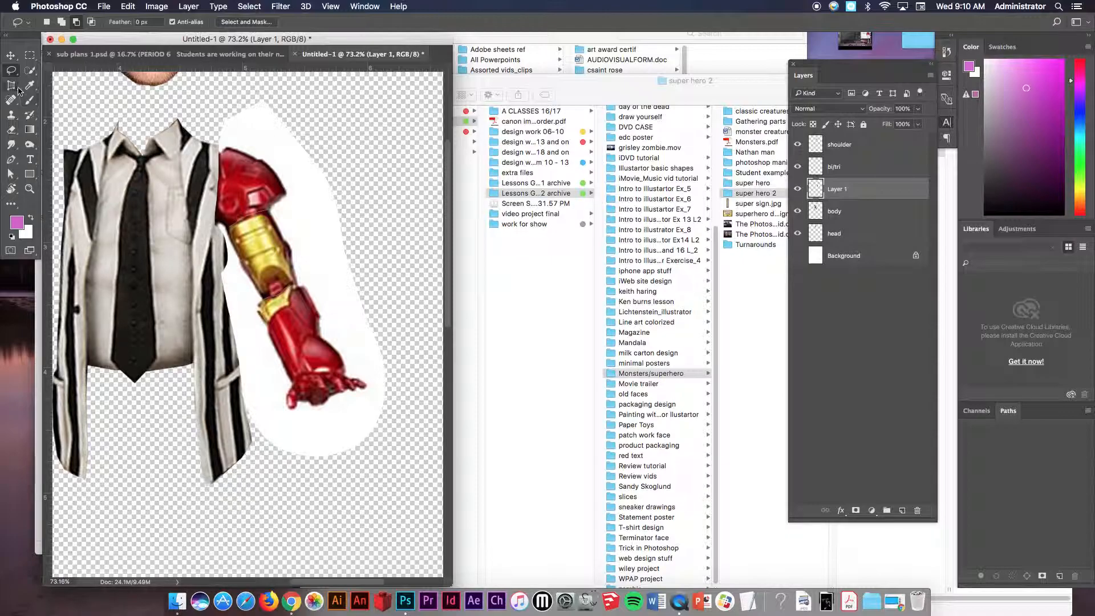
click(30, 70)
click(69, 83)
click(346, 352)
key(Delete)
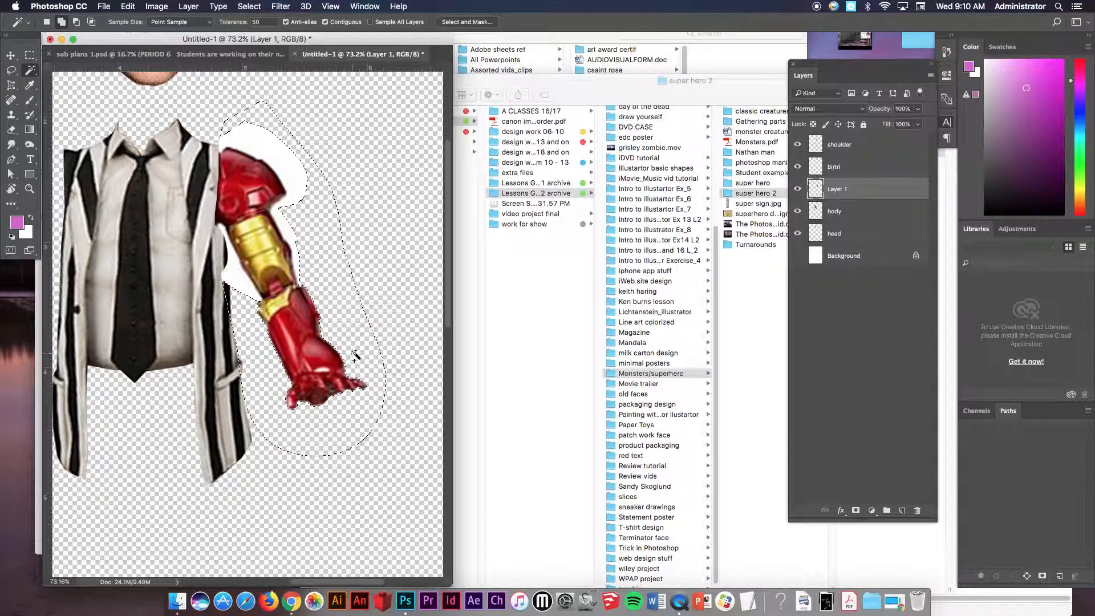
Delete the white area around the red shoulder piece on the shoulder layer.
super+click(283, 223)
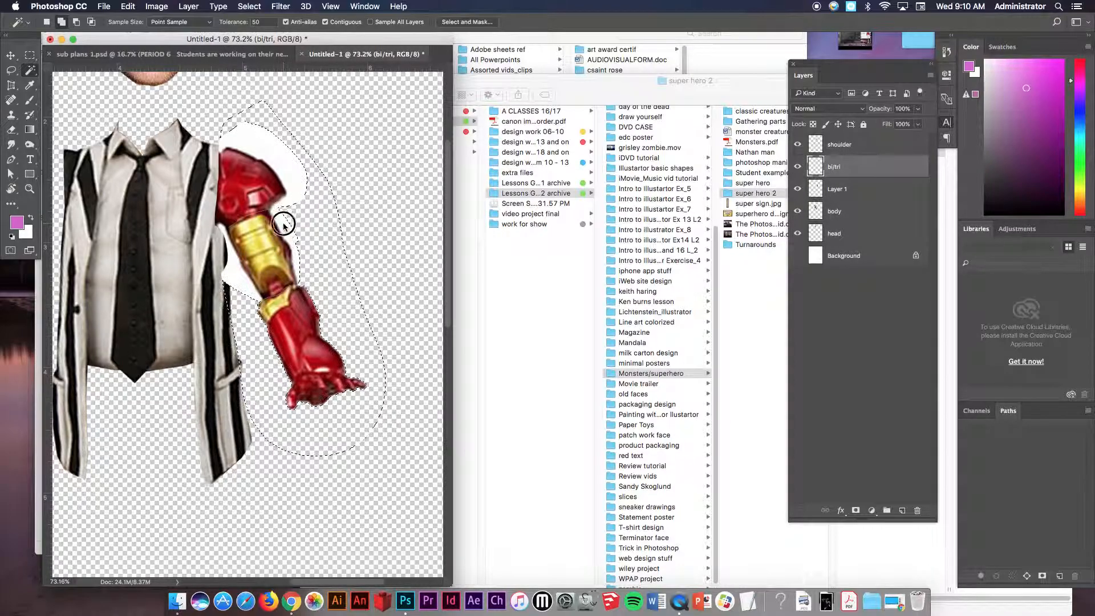
click(831, 148)
click(294, 182)
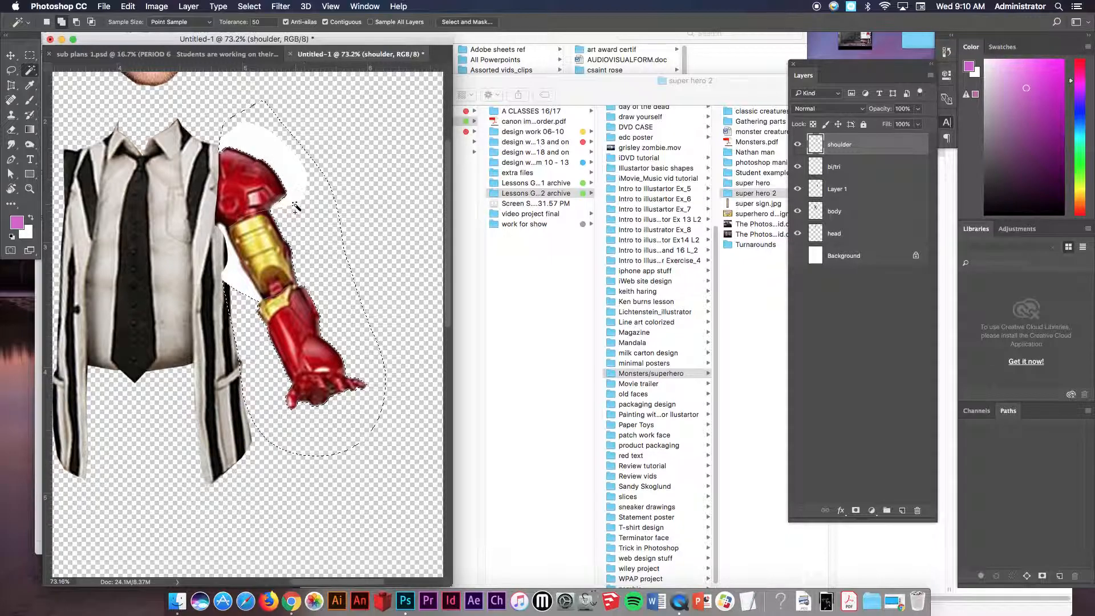
key(Delete)
click(238, 278)
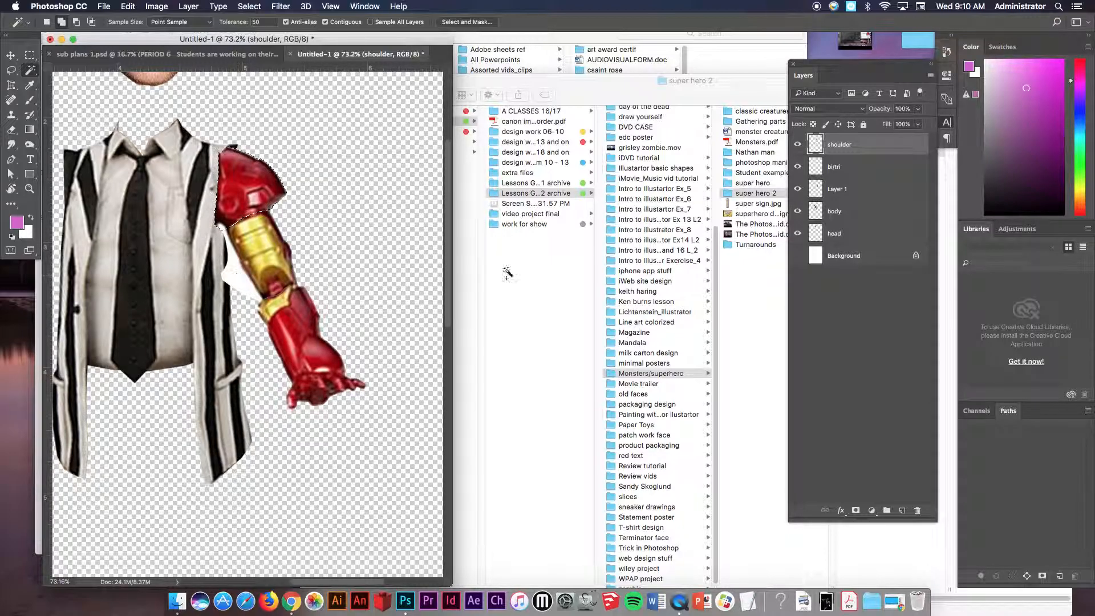
Clear the selection, delete the remaining white area around the gold upper arm on the bi/tri layer, and deselect.
click(837, 170)
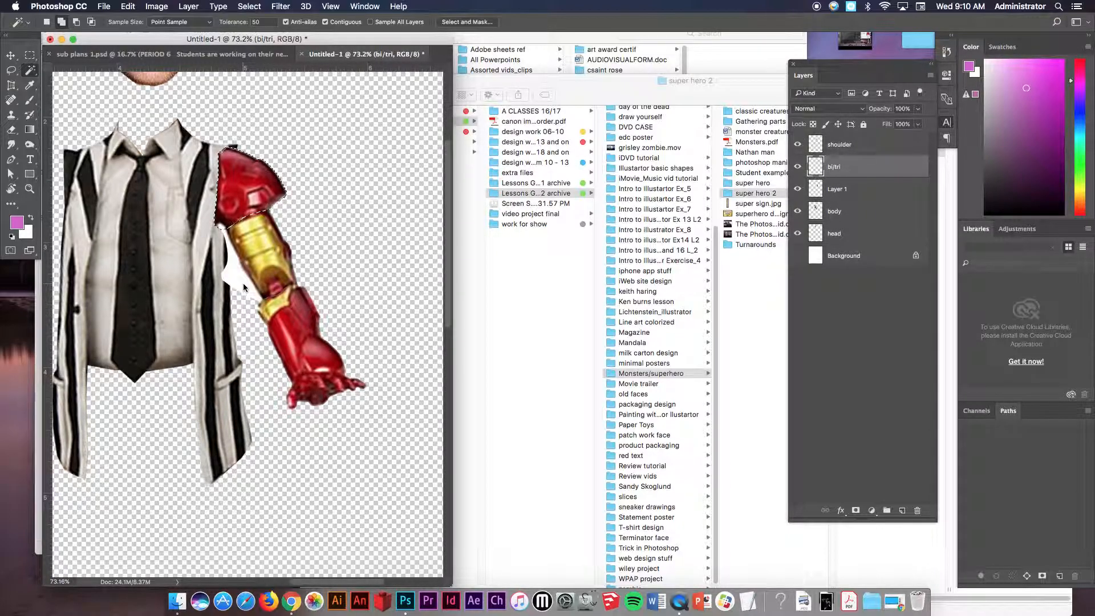
click(249, 6)
click(268, 31)
click(798, 171)
click(798, 166)
click(238, 278)
key(Delete)
key(super+d)
click(288, 260)
key(alt+bracketright)
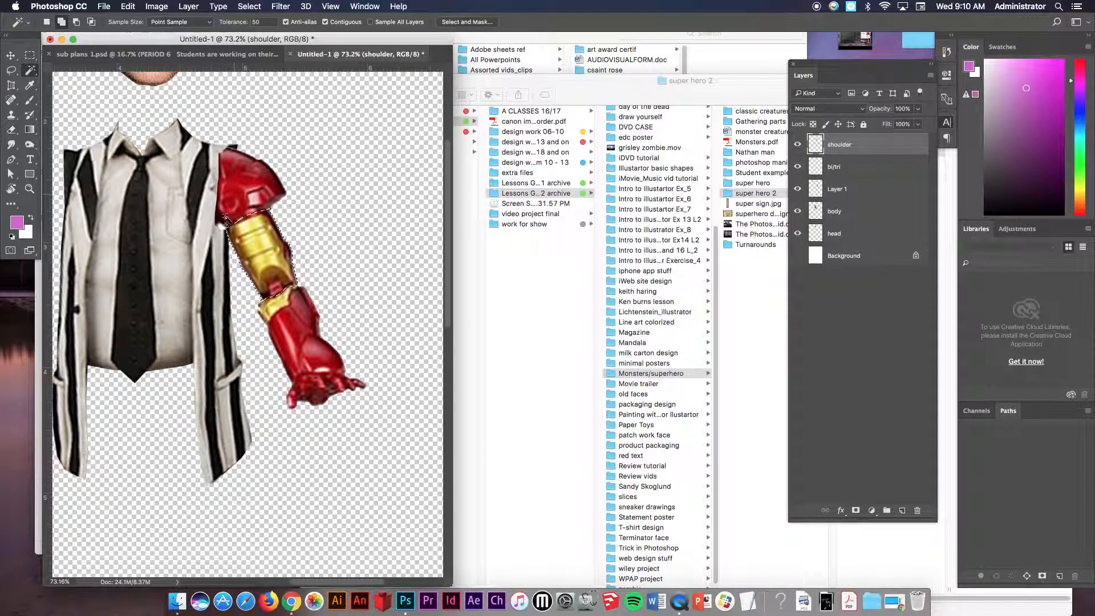
key(super+d)
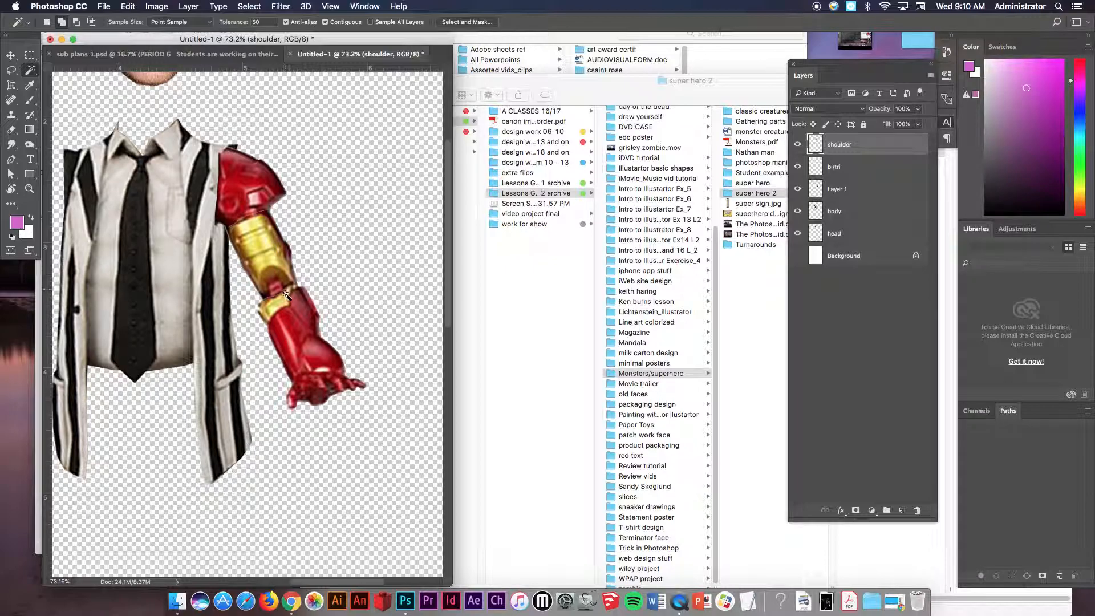
Hide the shoulder and bi/tri layers to isolate the forearm, and rename Layer 1 as "left hand".
drag(799, 145, 798, 189)
click(797, 189)
double_click(838, 189)
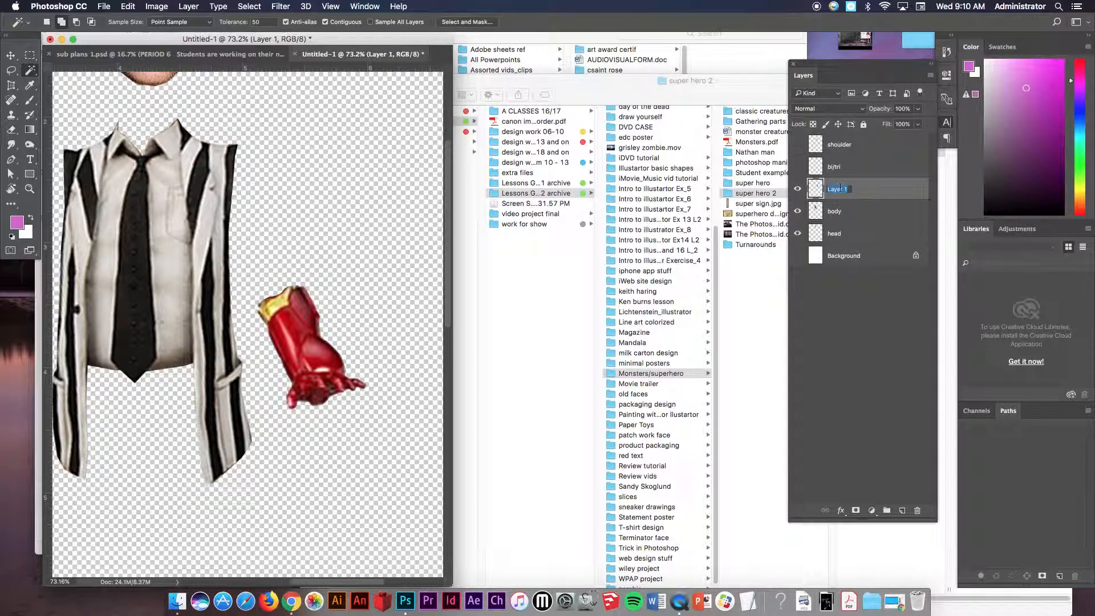
text(left hand)
key(Return)
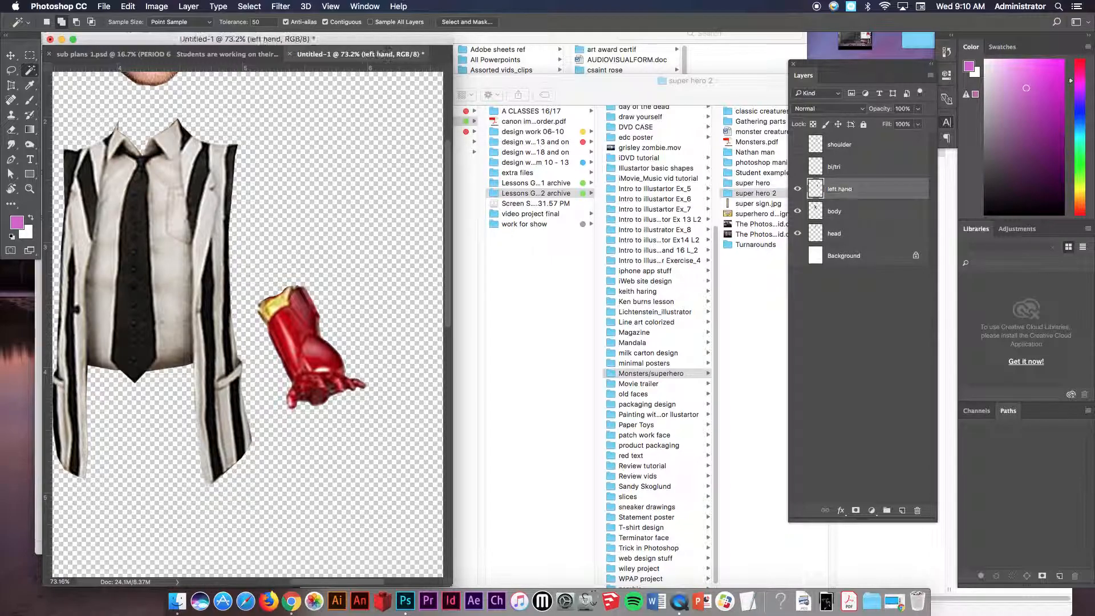
Rename the bi/tri layer as "left bi/tri" and show the hidden upper arm and shoulder layers again.
double_click(834, 166)
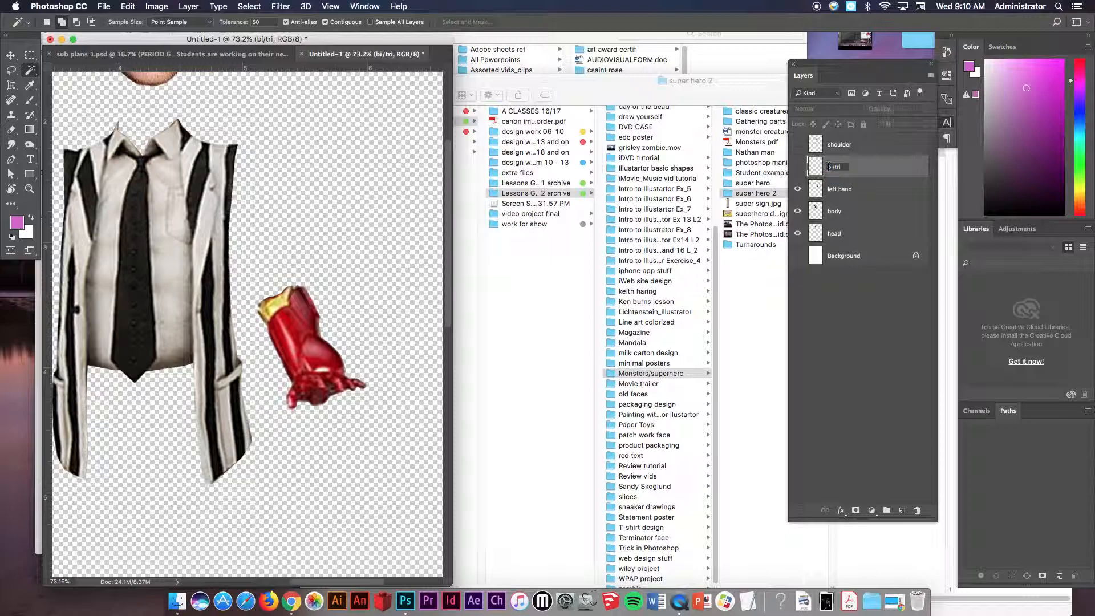
text(left)
key(Return)
drag(798, 166, 798, 144)
Rename the shoulder layer as "left shoulder".
click(834, 146)
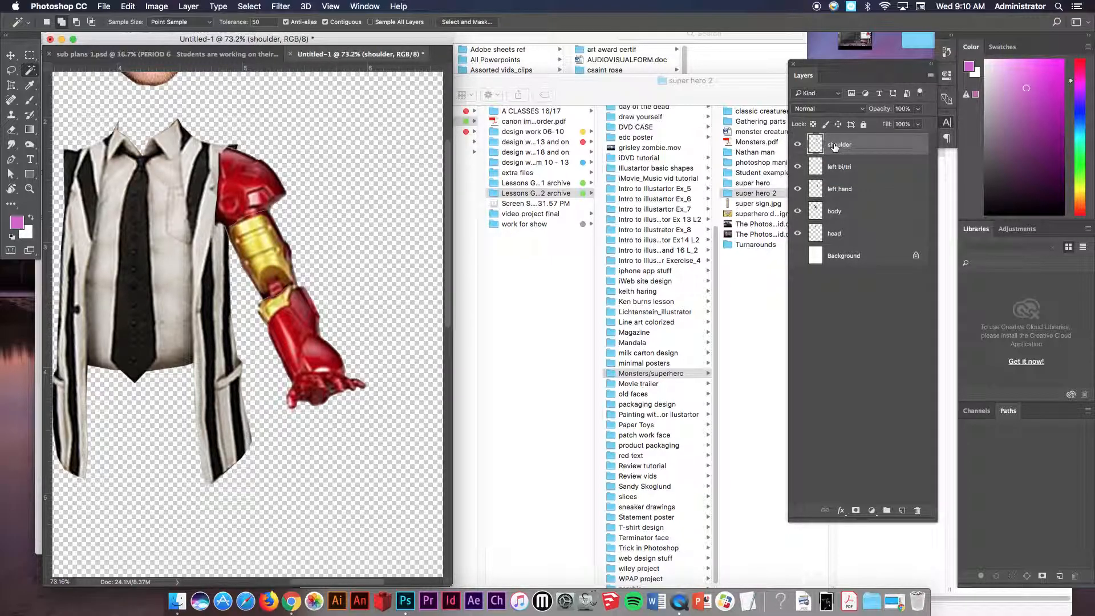
double_click(829, 148)
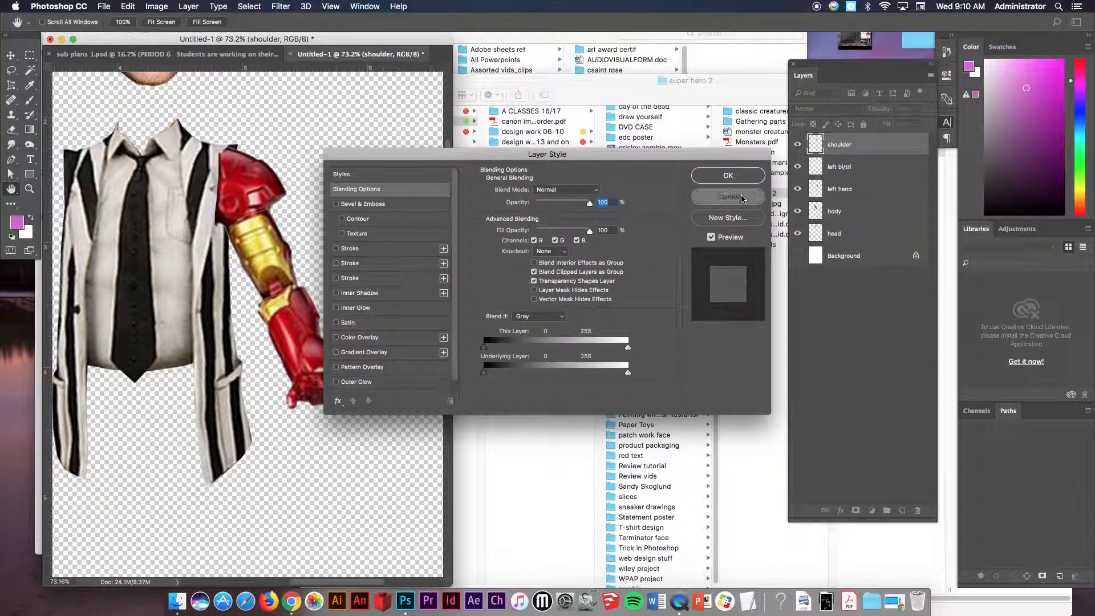
key(Escape)
double_click(831, 144)
click(829, 145)
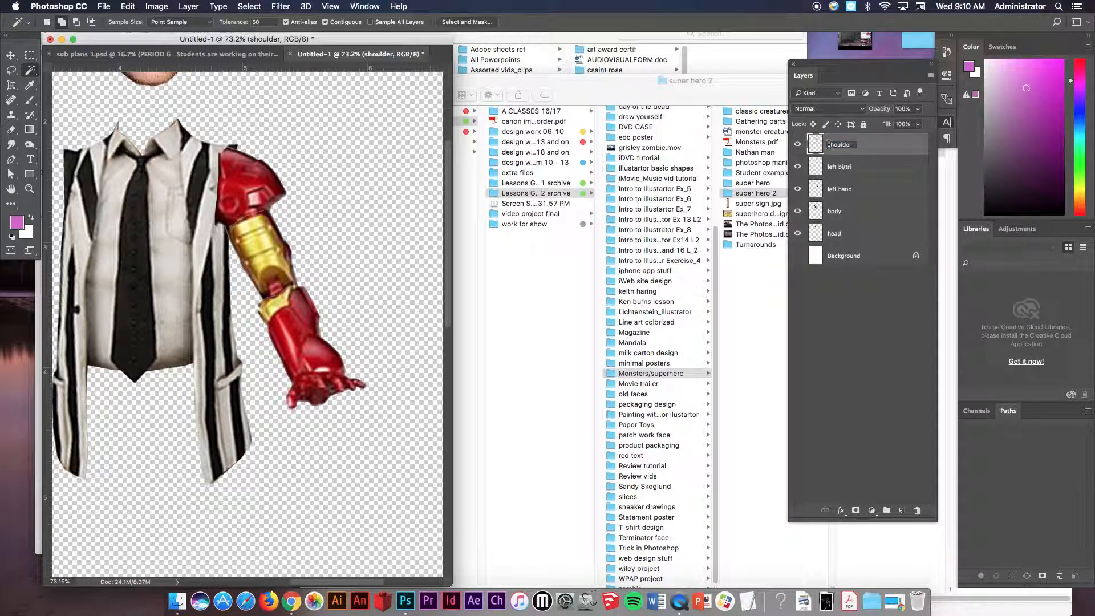
text(left)
key(Return)
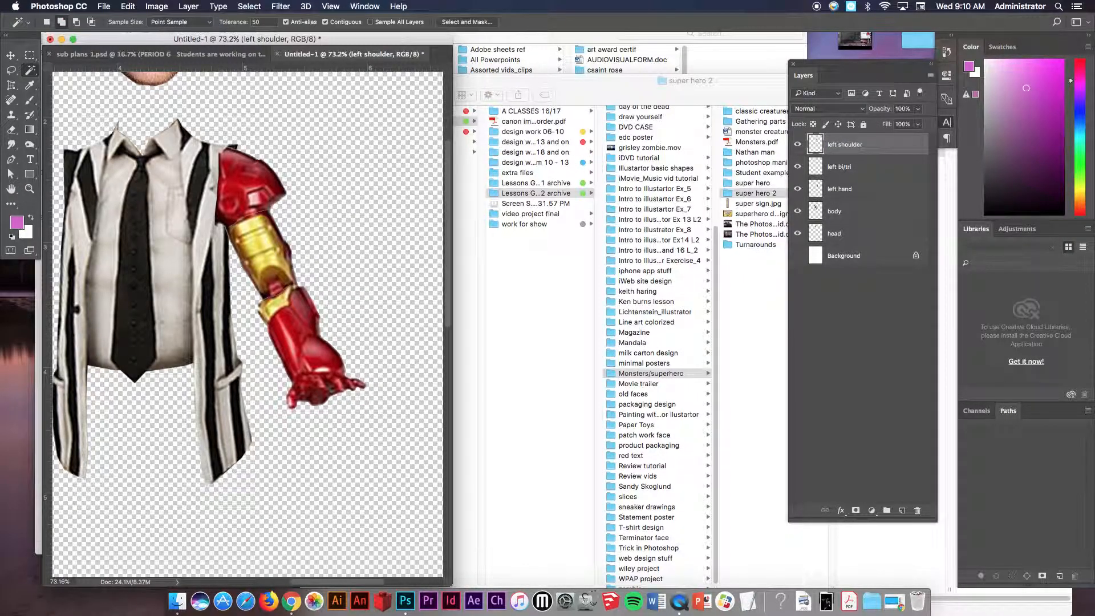
Move the left hand and left bi/tri pieces outward so that gaps separate the arm's joints.
click(840, 313)
key(super+0)
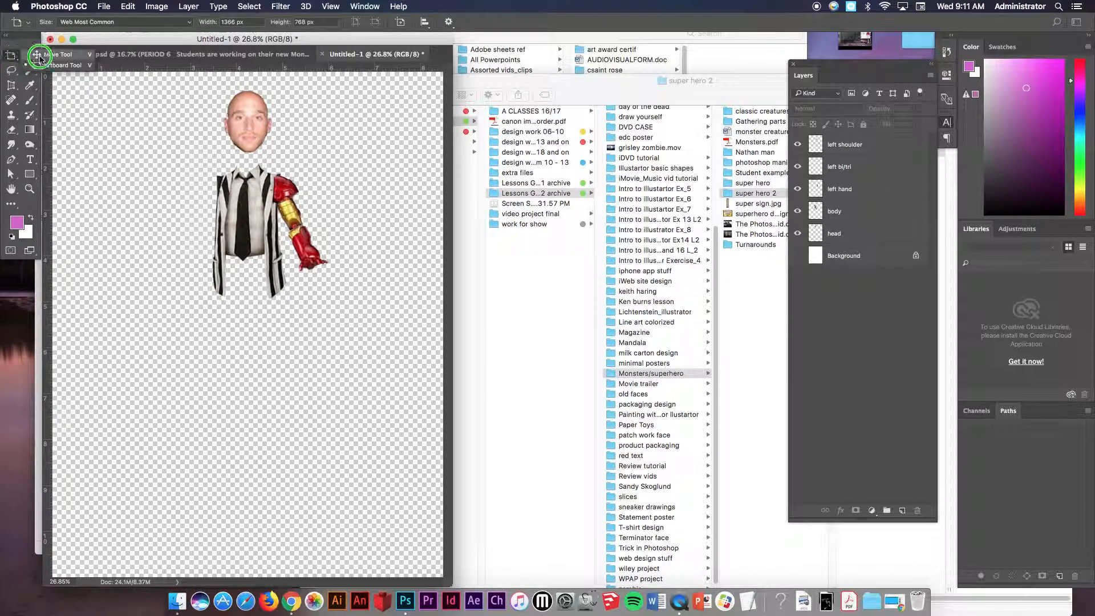
click(11, 55)
right_click(313, 255)
click(336, 263)
drag(318, 263, 333, 283)
right_click(291, 218)
click(295, 222)
drag(290, 218, 301, 228)
Move the left shoulder piece away from the torso and adjust the left hand piece's spacing below the upper arm.
right_click(285, 193)
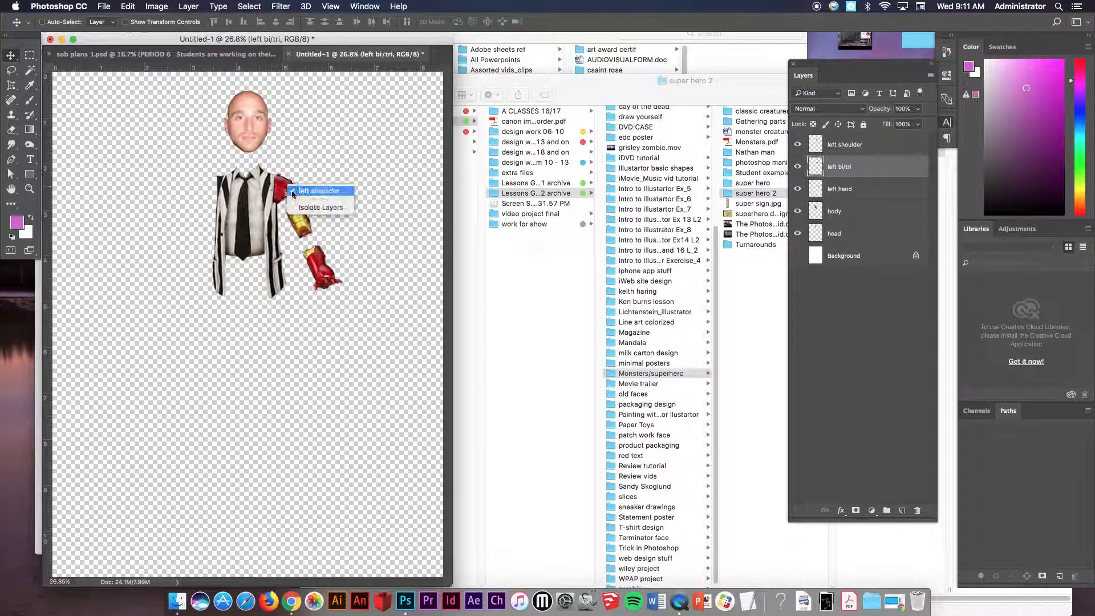
click(319, 191)
drag(285, 191, 312, 226)
right_click(304, 219)
click(305, 220)
right_click(328, 261)
click(328, 262)
drag(328, 262, 340, 266)
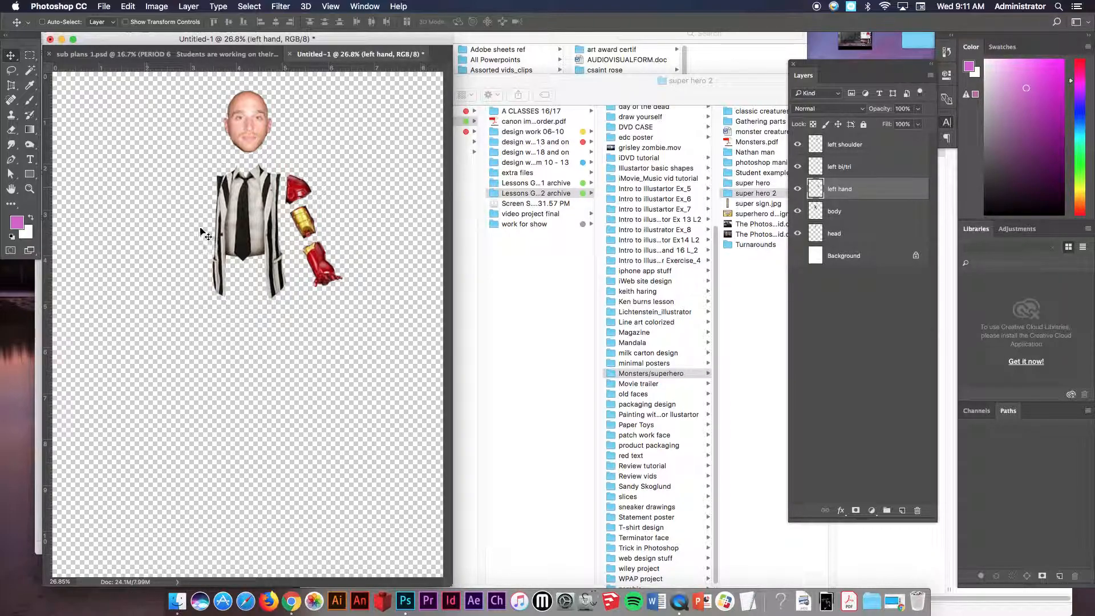
Place monkey_turnaround.jpg from the super hero 2 folder into the character document and rasterize its layer.
click(745, 282)
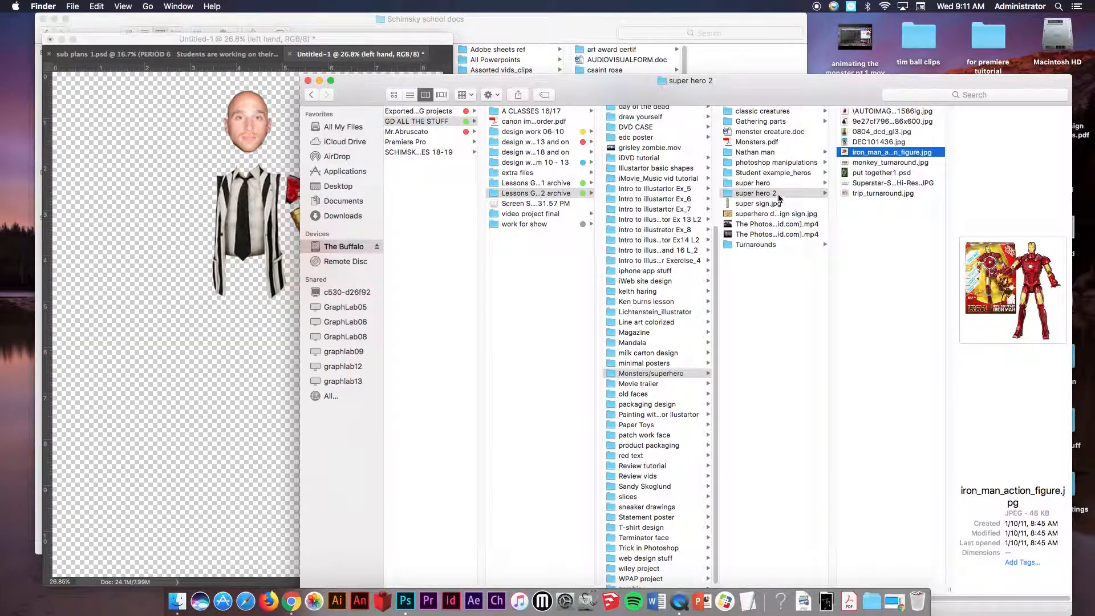
click(873, 172)
click(882, 162)
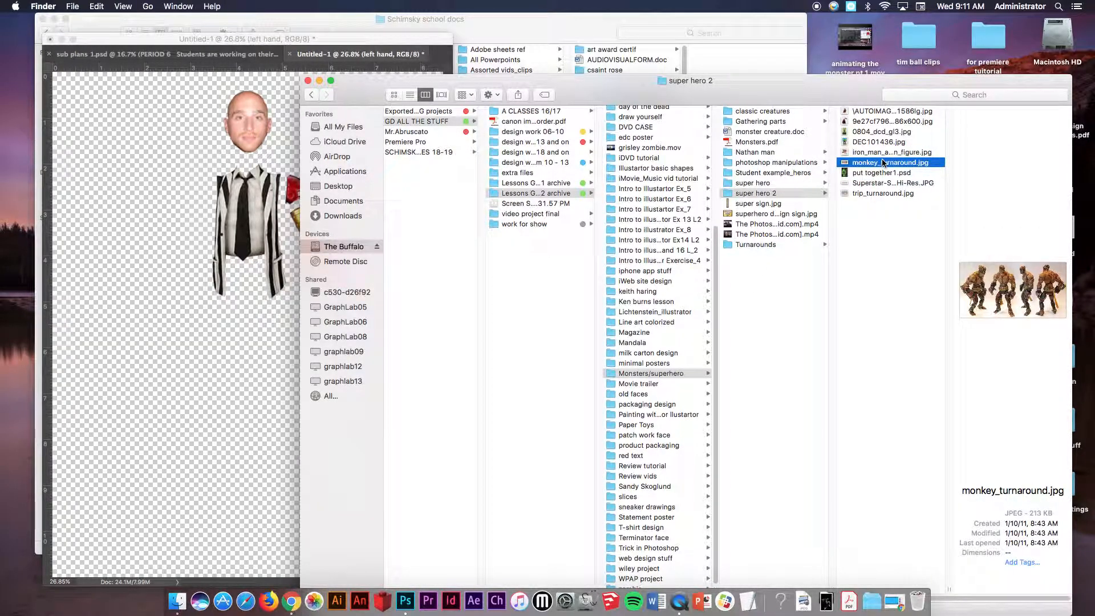
click(191, 355)
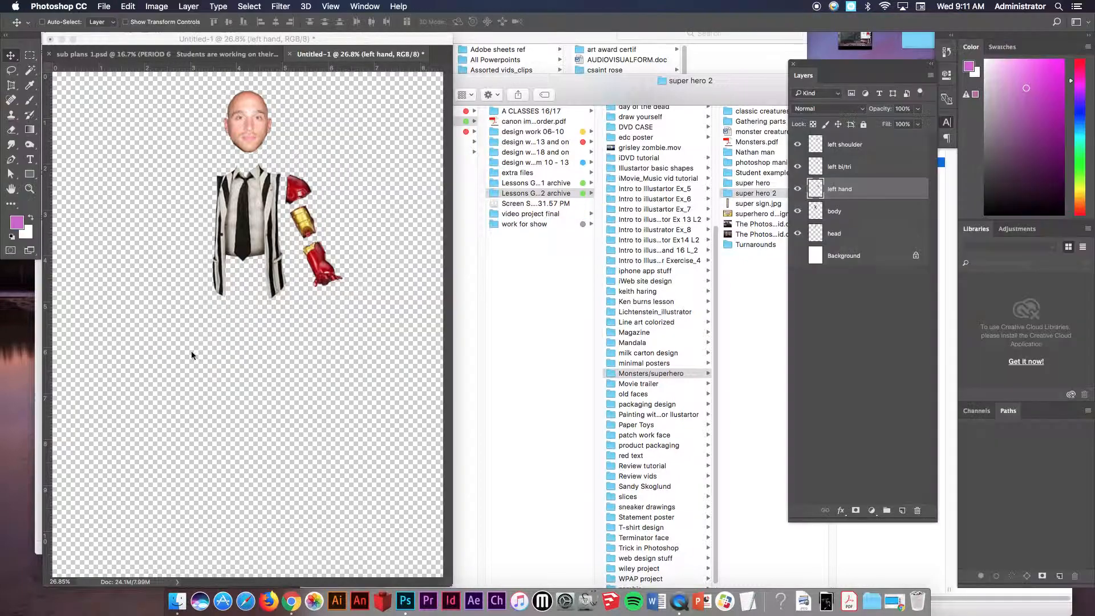
drag(249, 363, 247, 360)
key(Return)
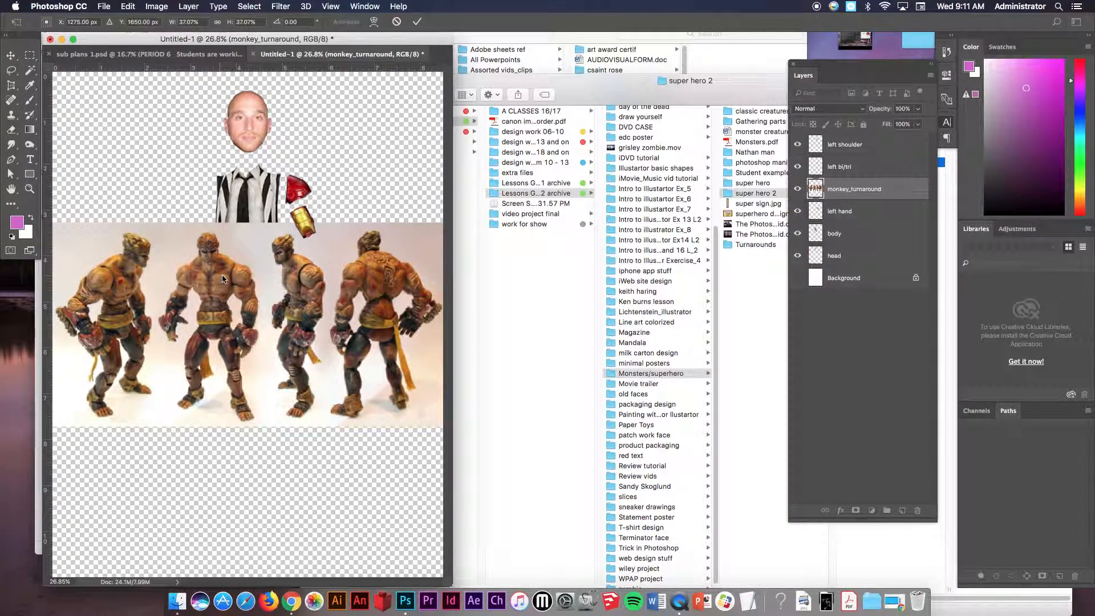
right_click(914, 199)
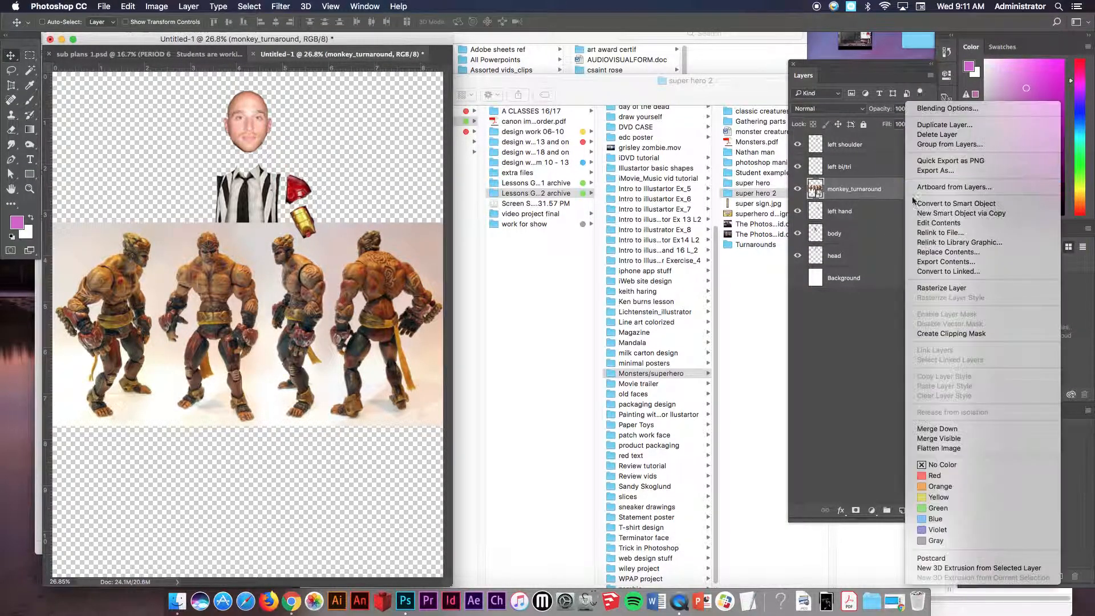
click(942, 287)
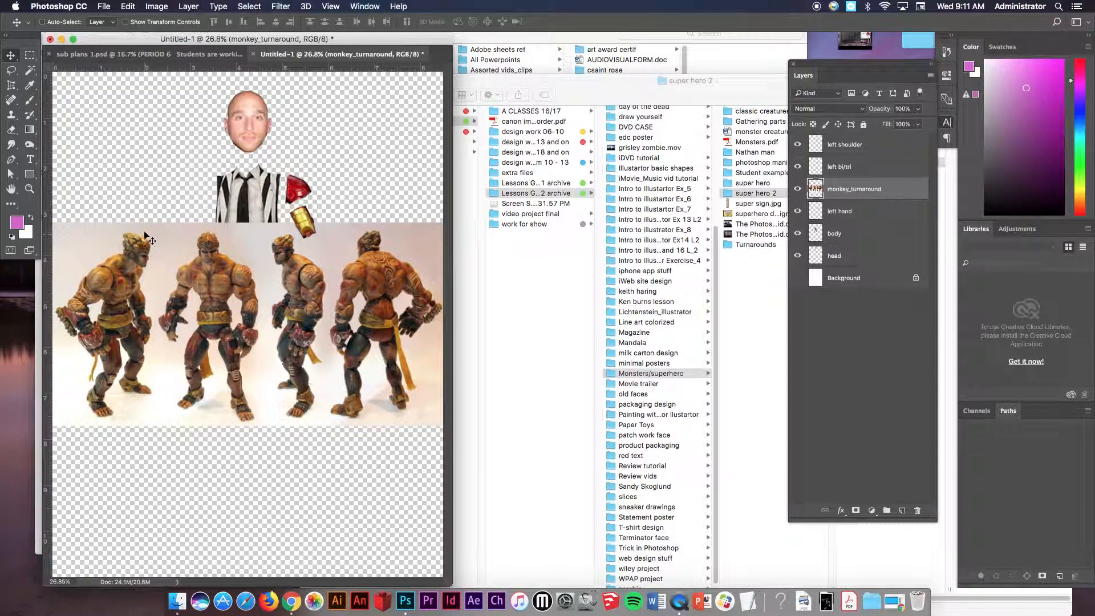
Lasso the outstretched arm of the second monkey figure, put it on a new layer, and delete the monkey_turnaround layer.
click(11, 69)
mouse_move(179, 264)
mouse_down()
mouse_move(190, 253)
mouse_move(194, 312)
mouse_move(165, 348)
mouse_move(155, 321)
mouse_move(171, 264)
mouse_up()
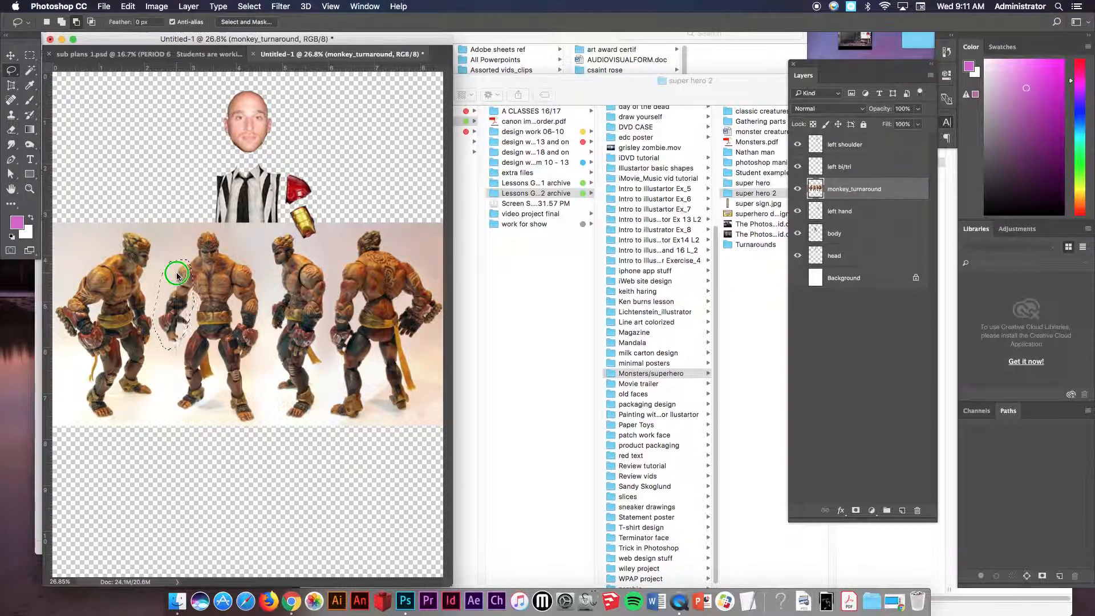
right_click(171, 263)
click(221, 355)
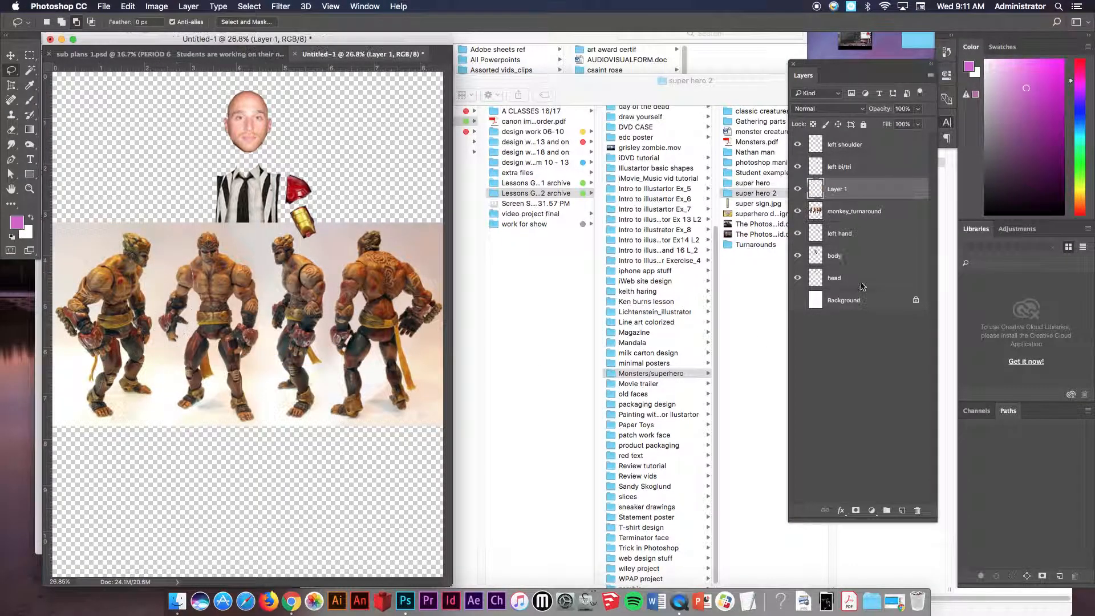
click(860, 212)
key(Delete)
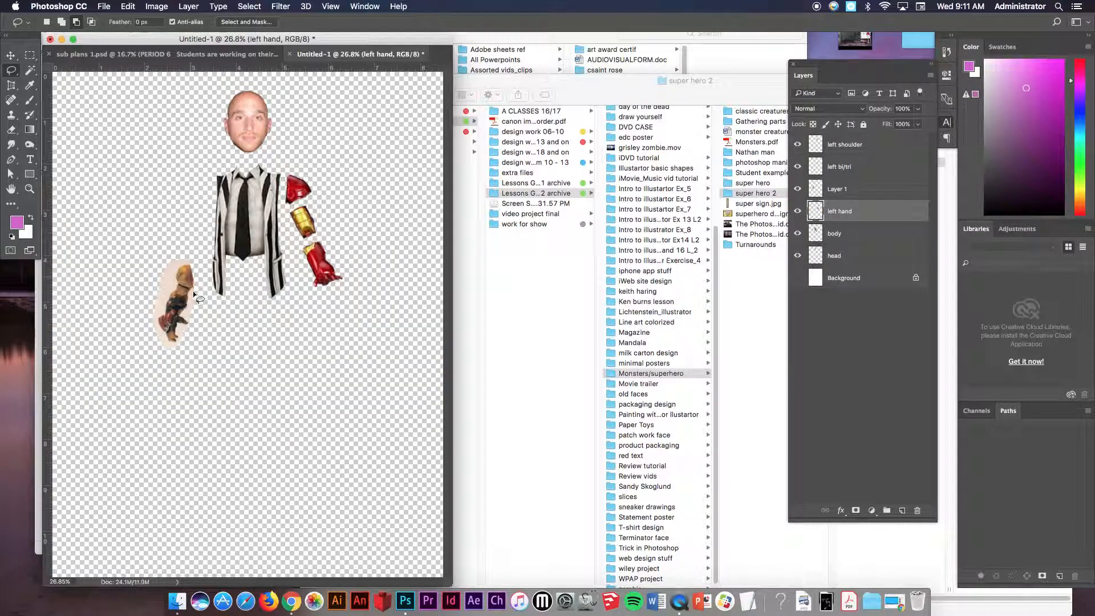
Enlarge the monkey arm on Layer 1 so that it reaches the torso's empty shoulder.
key(v)
right_click(190, 291)
click(208, 302)
key(super+t)
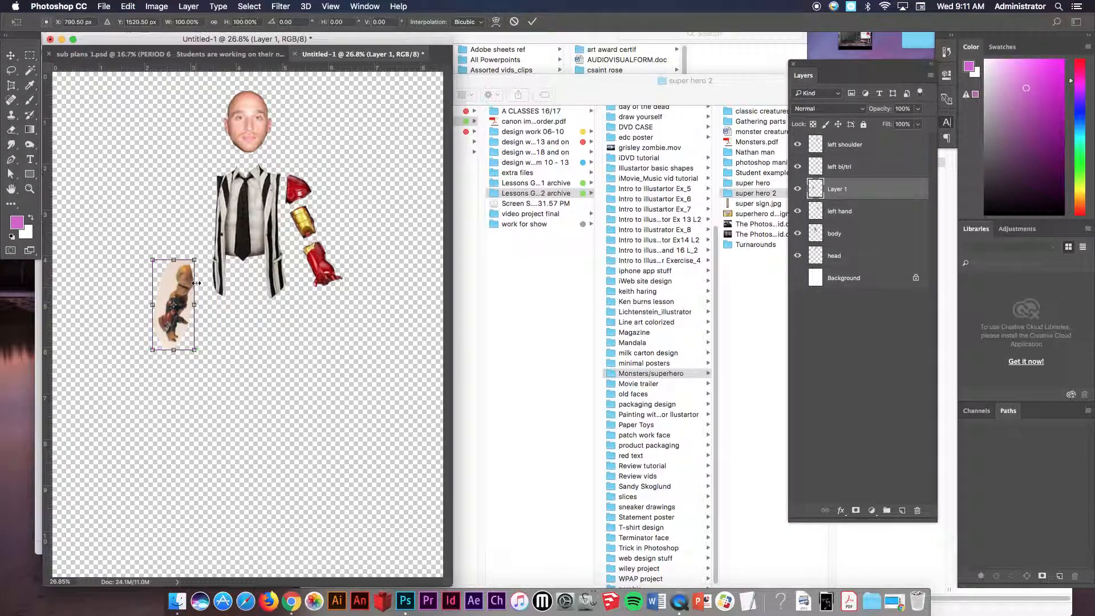
drag(195, 258, 223, 168)
key(Return)
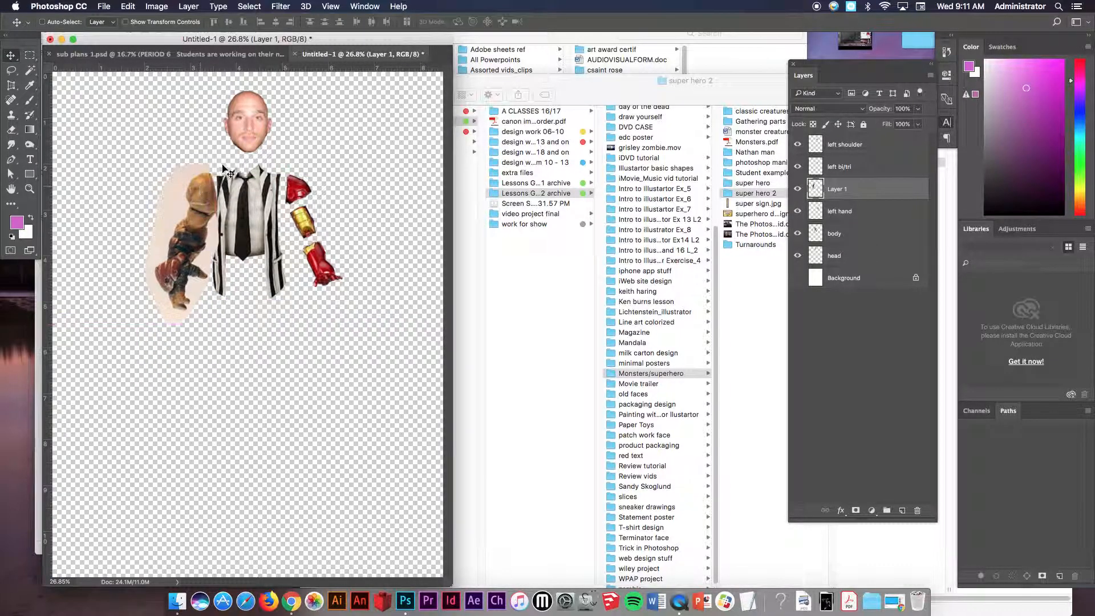
Delete the beige background around the monkey arm with the Magic Wand and deselect.
click(30, 70)
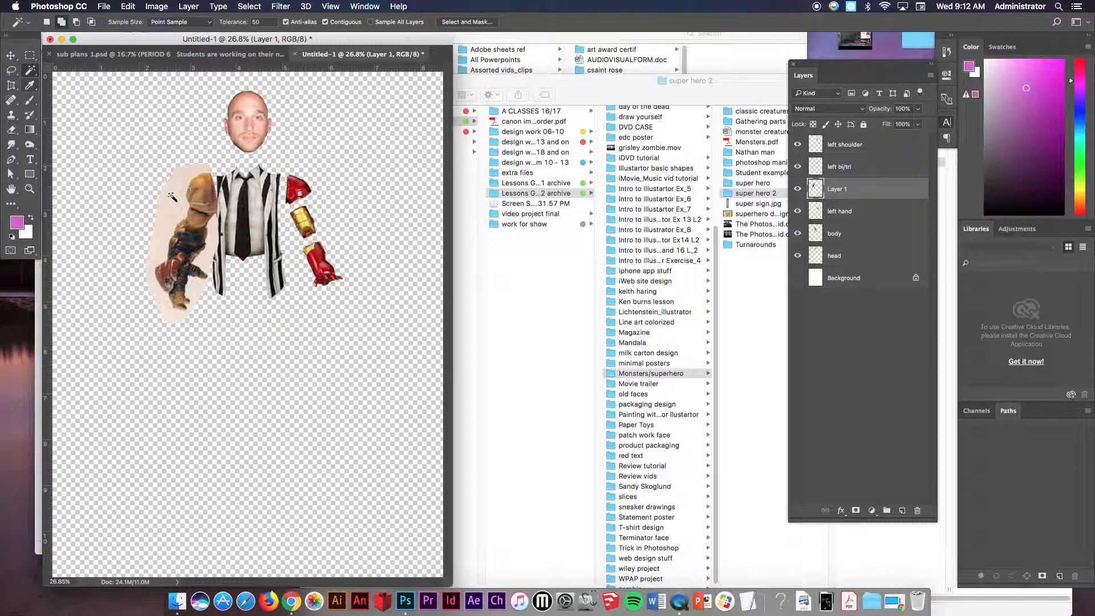
click(178, 203)
key(Delete)
key(ctrl+d)
Lasso the monkey arm's shoulder, put it on its own layer, and name that layer "right shoulder".
click(11, 71)
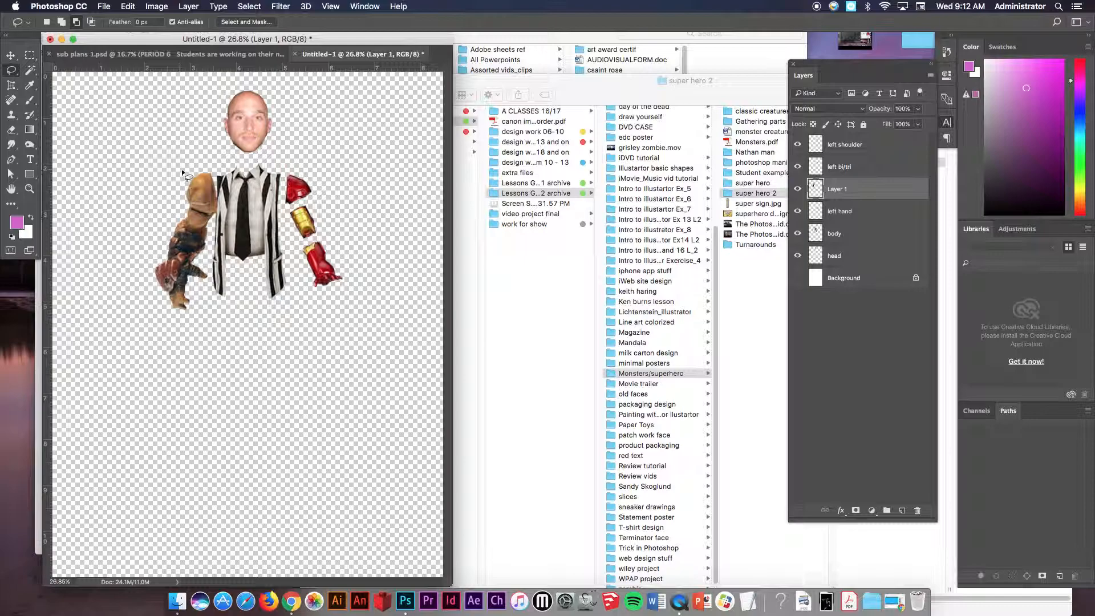
mouse_move(198, 169)
mouse_down()
mouse_move(182, 176)
mouse_move(191, 203)
mouse_move(227, 212)
mouse_move(219, 166)
mouse_move(200, 160)
mouse_up()
right_click(206, 186)
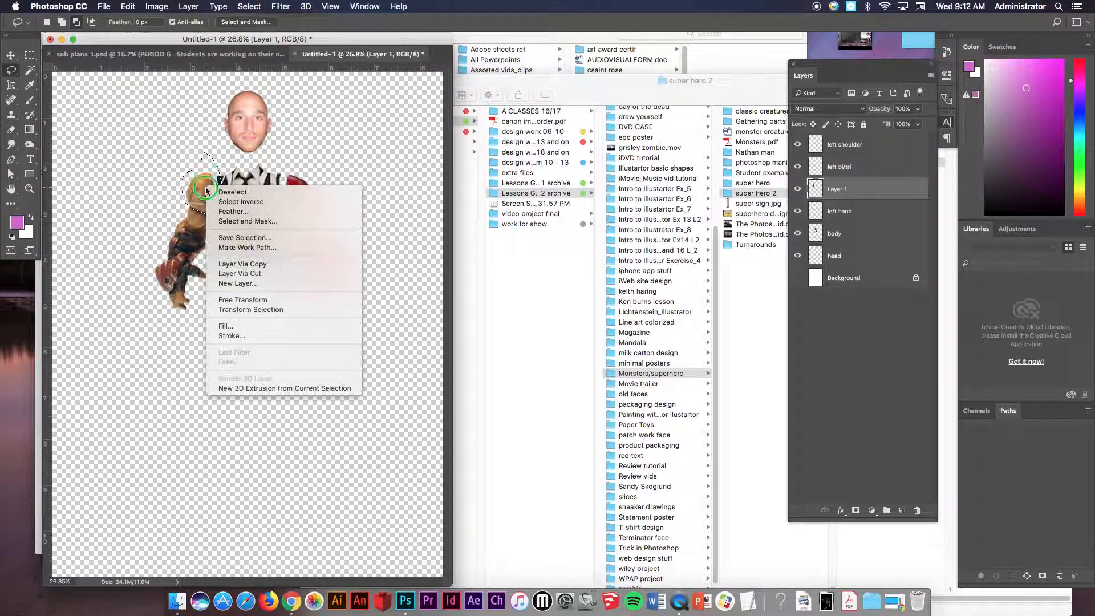
click(243, 263)
double_click(839, 189)
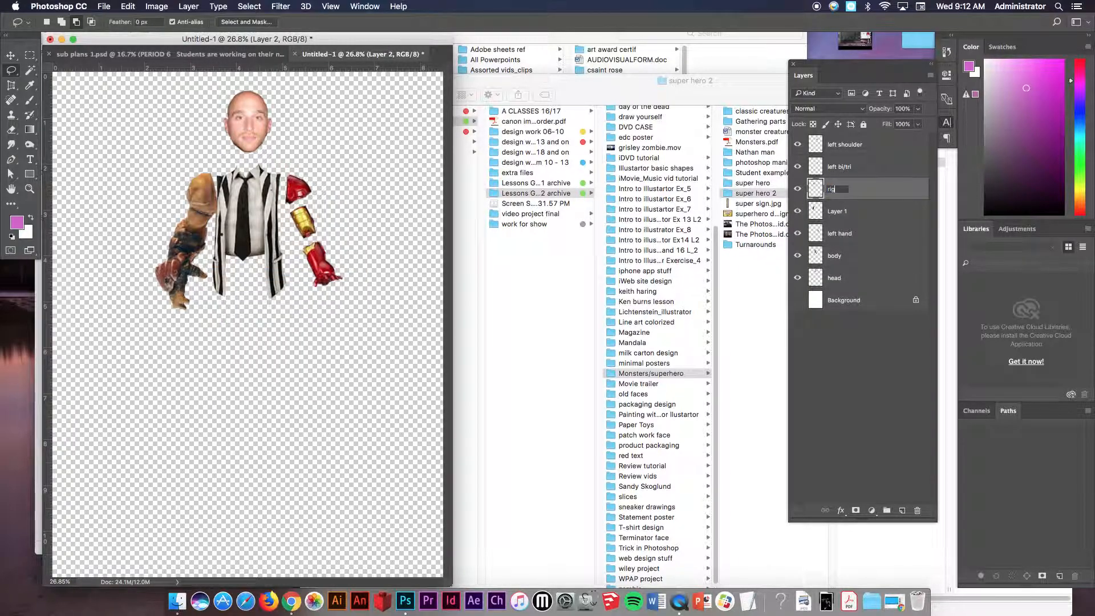
text(right shoulder)
key(Return)
Lasso the monkey arm's upper arm on Layer 1, cut it to its own layer, and name that layer "right bi/tri".
click(880, 213)
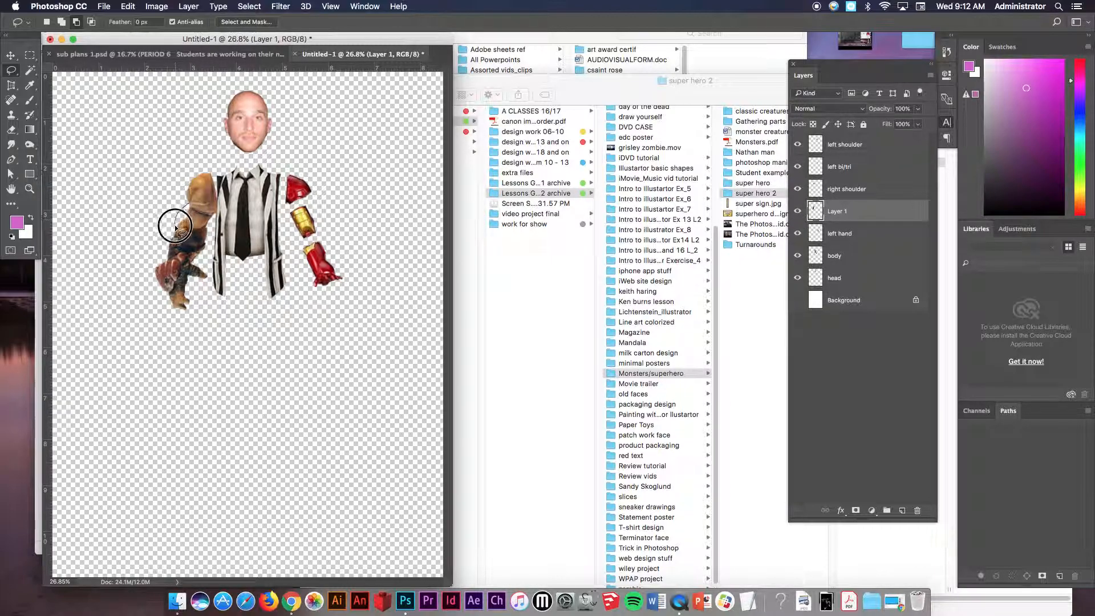
mouse_move(188, 223)
mouse_down()
mouse_move(212, 242)
mouse_move(229, 218)
mouse_move(205, 190)
mouse_move(189, 220)
mouse_up()
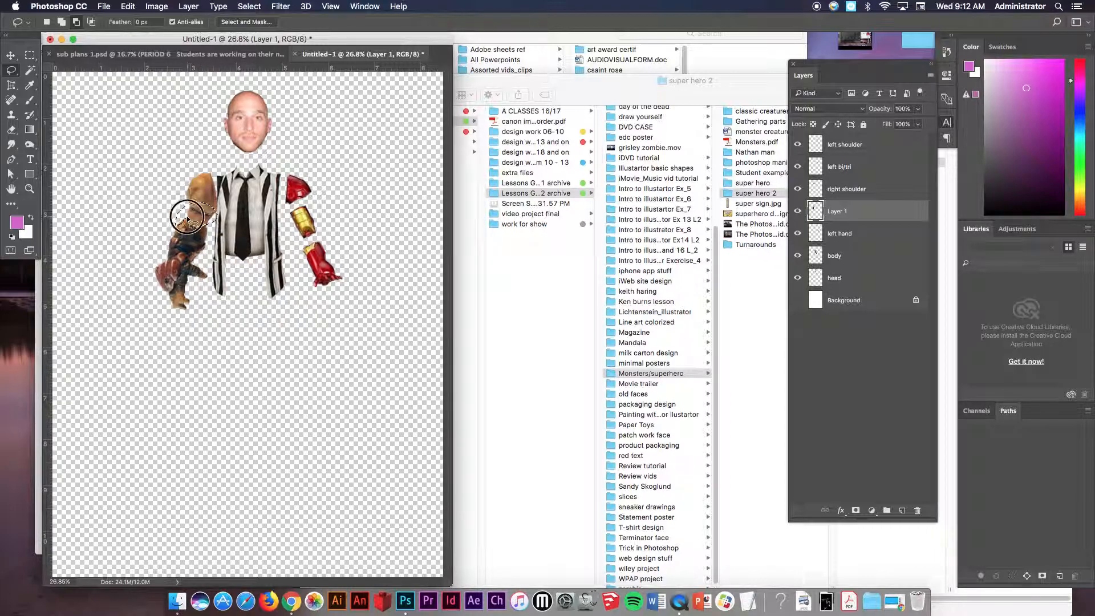
right_click(203, 219)
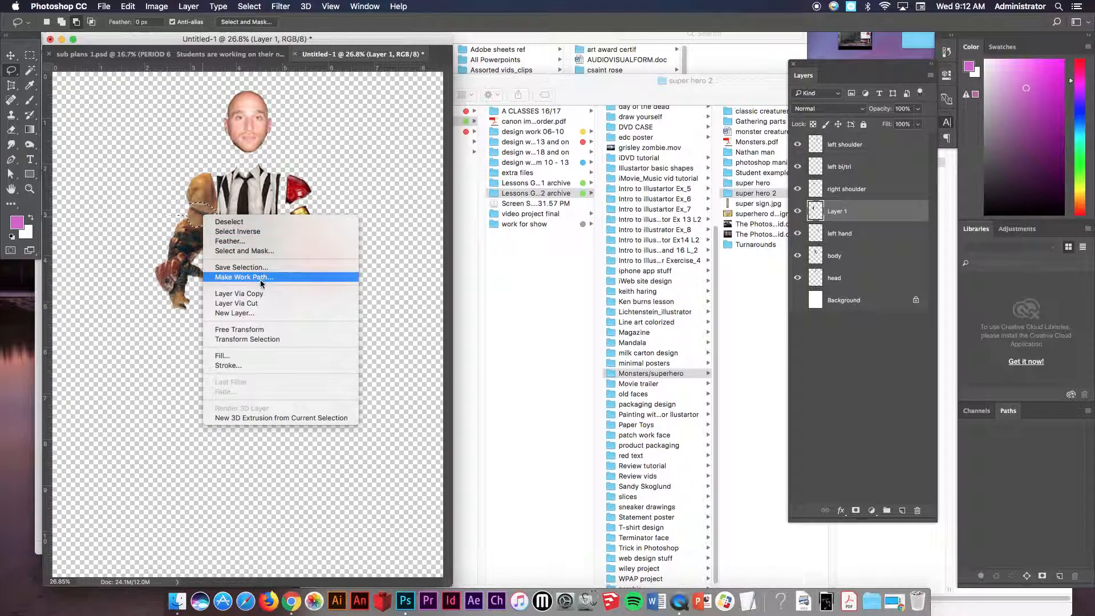
click(320, 294)
click(836, 211)
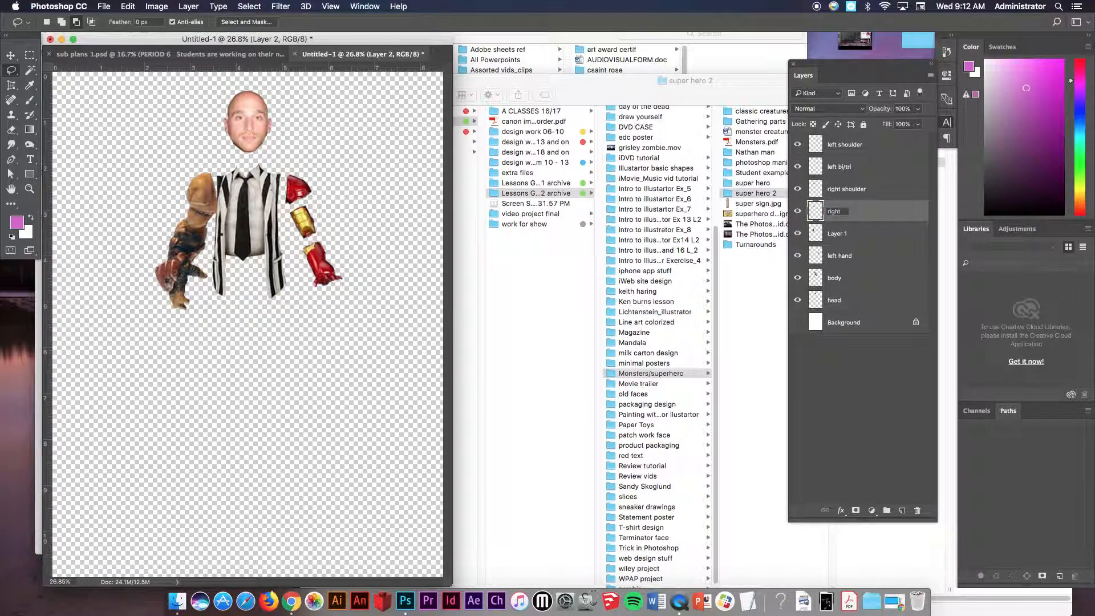
key(Return)
Lasso the monkey arm's forearm on Layer 1, cut it to its own layer, and name that layer "right forearm".
click(855, 238)
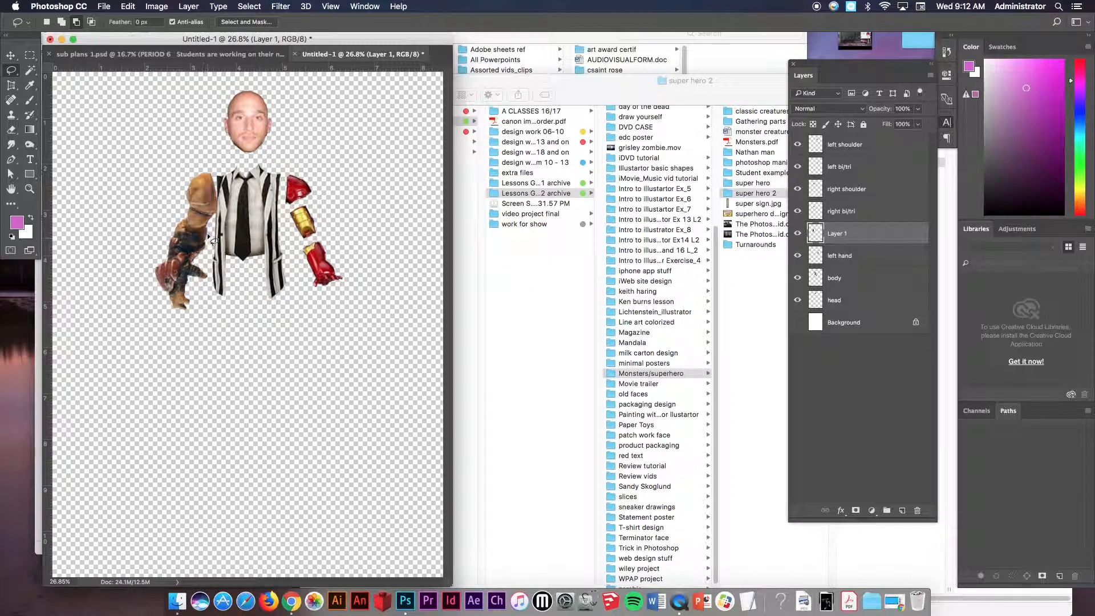
mouse_move(210, 231)
mouse_down()
mouse_move(192, 263)
mouse_move(160, 254)
mouse_move(174, 219)
mouse_move(210, 231)
mouse_up()
right_click(198, 240)
click(249, 326)
key(super+j)
double_click(838, 234)
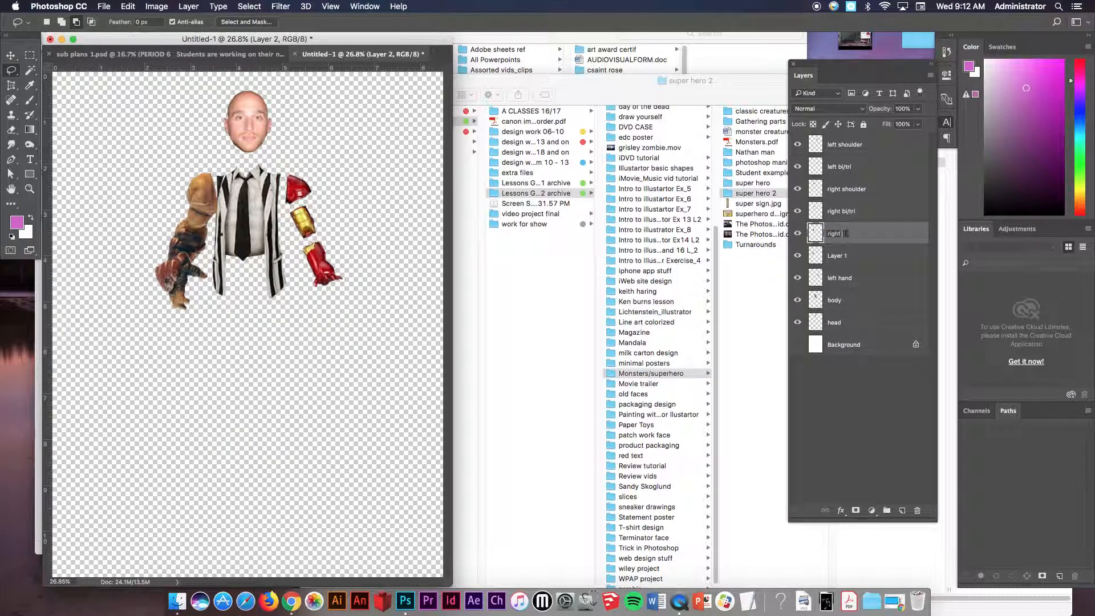
text(right forearm)
key(Return)
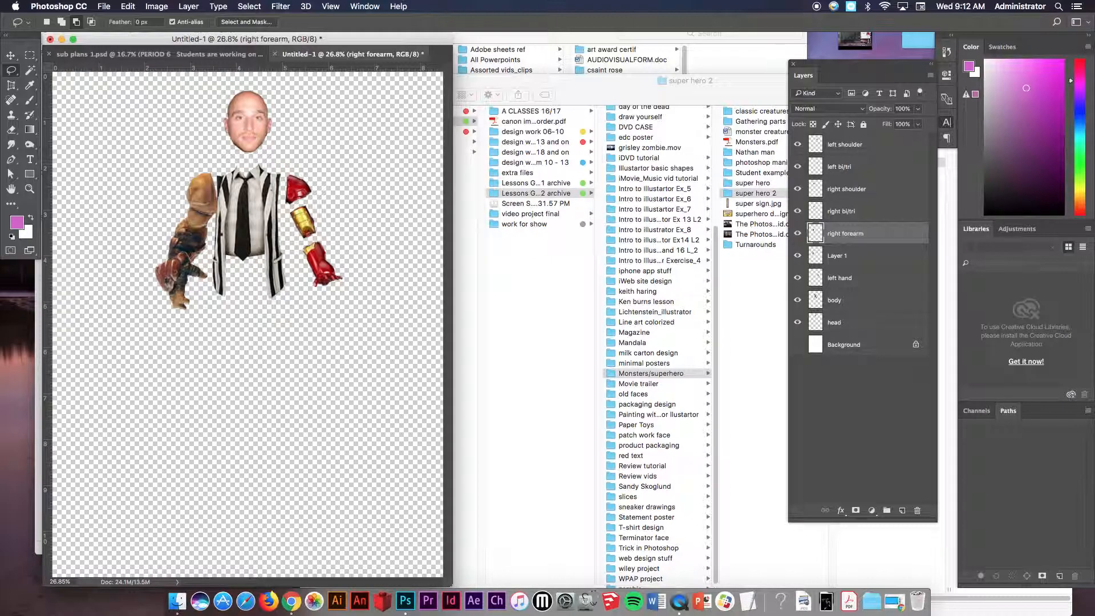
Check what remains on Layer 1 by toggling its visibility, and rename the layer "right hand".
click(861, 255)
click(797, 256)
click(798, 255)
double_click(839, 257)
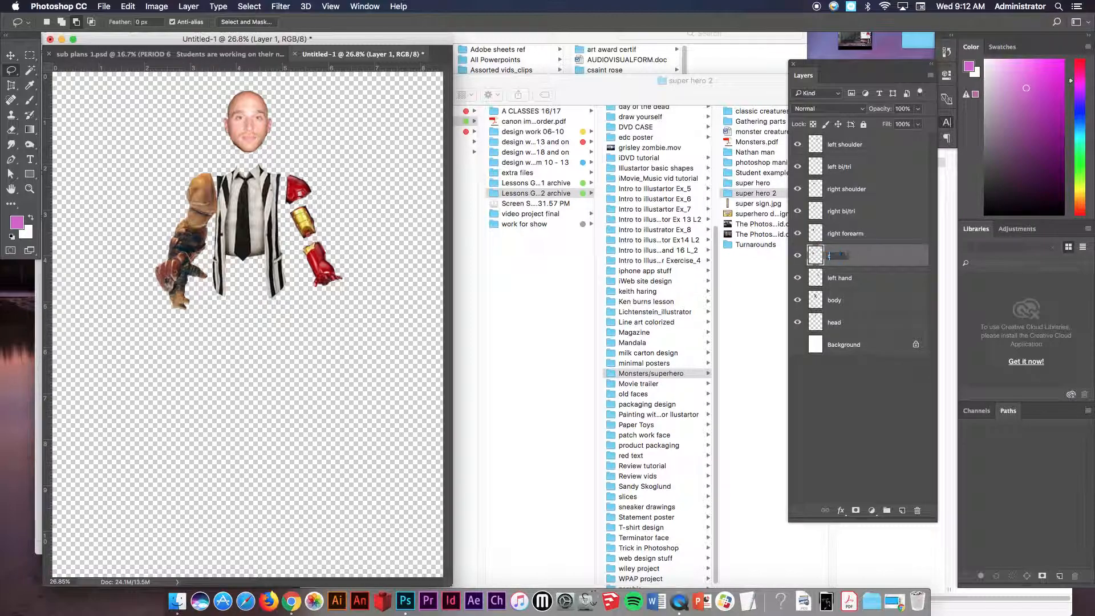
key(Return)
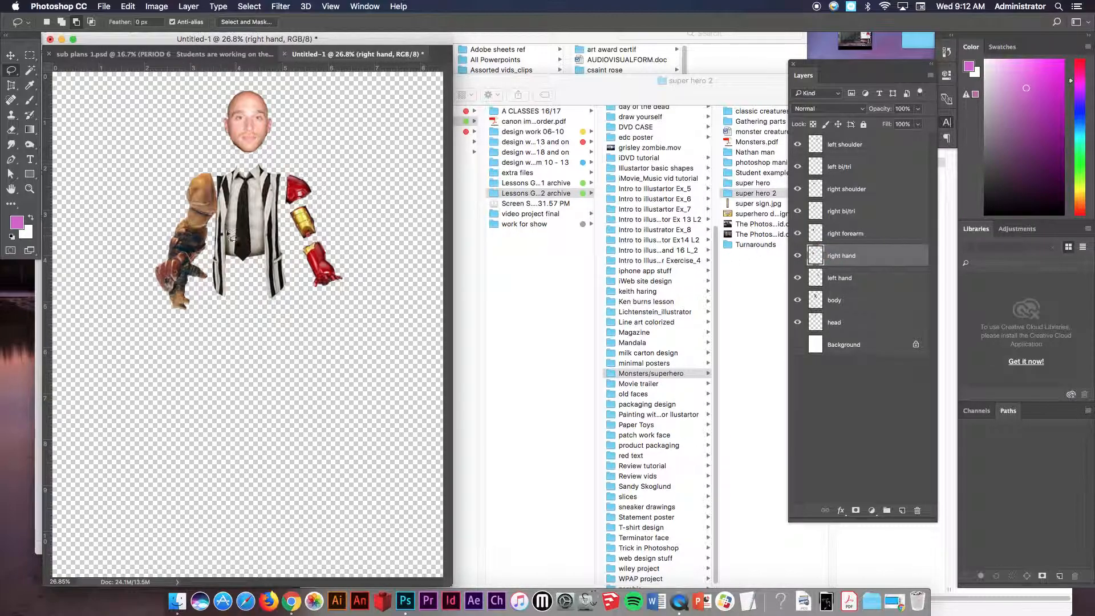
Move the right shoulder, upper arm, forearm and hand pieces apart so that gaps separate the joints of the monkey arm.
key(v)
right_click(201, 190)
click(220, 199)
drag(195, 187, 185, 181)
right_click(198, 217)
click(205, 223)
drag(197, 218, 164, 287)
right_click(191, 235)
click(208, 241)
right_click(190, 267)
click(198, 277)
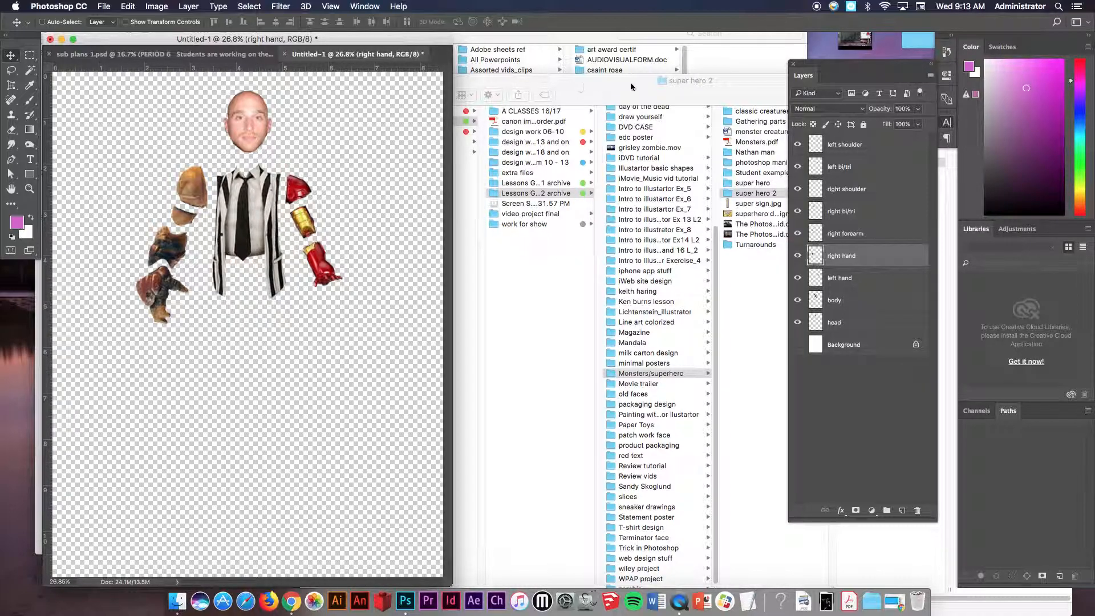
Switch to Chrome, skim the playlist video "the bone tool part 2" for its jointed-character animation, and return to Photoshop.
click(894, 600)
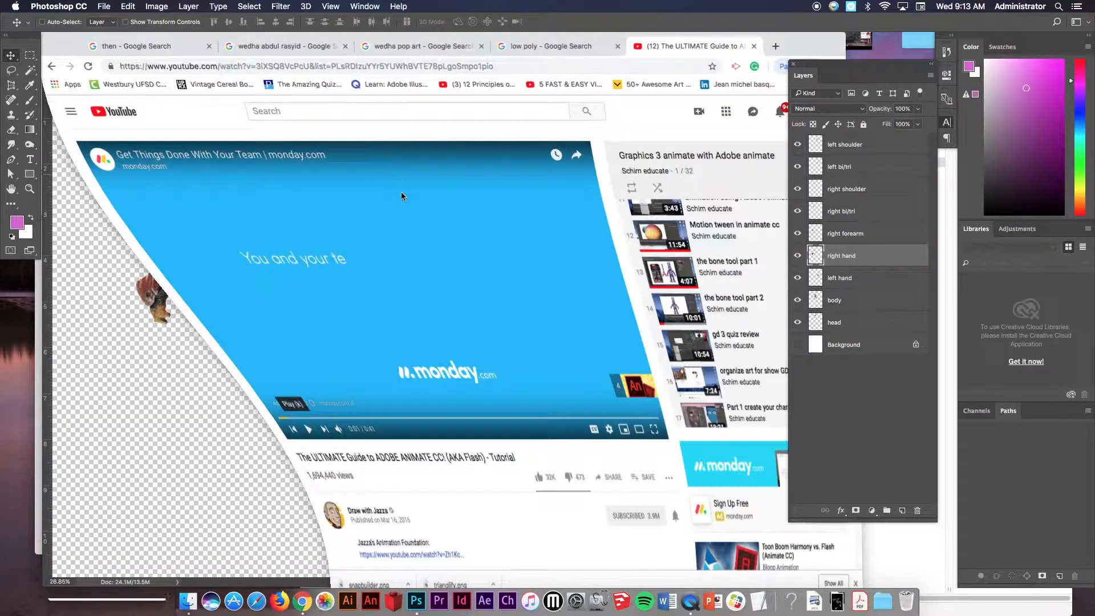
click(706, 311)
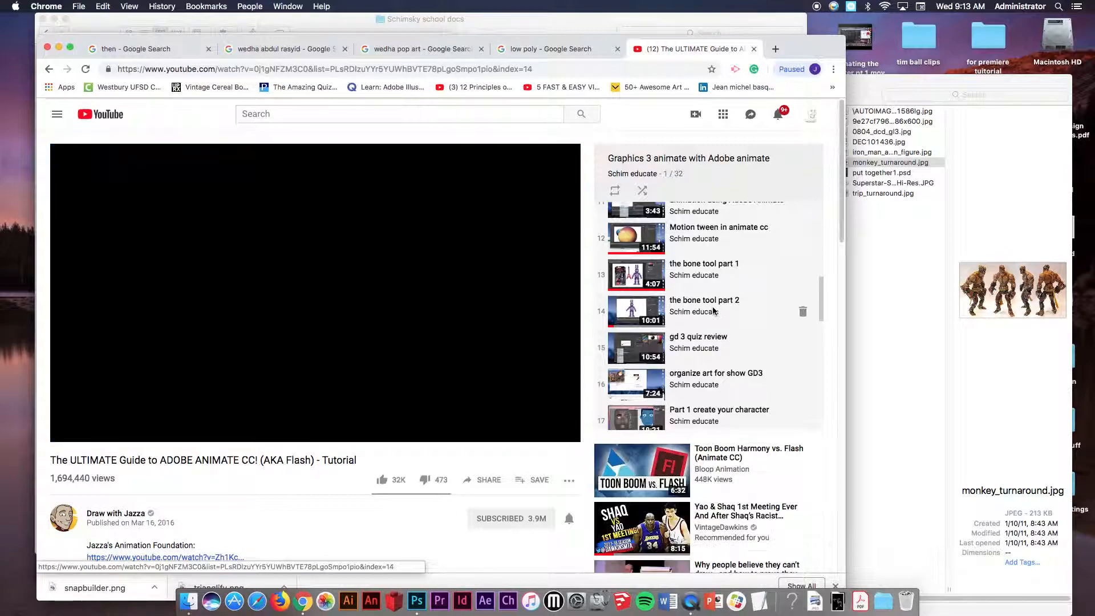
click(89, 432)
drag(113, 423, 265, 427)
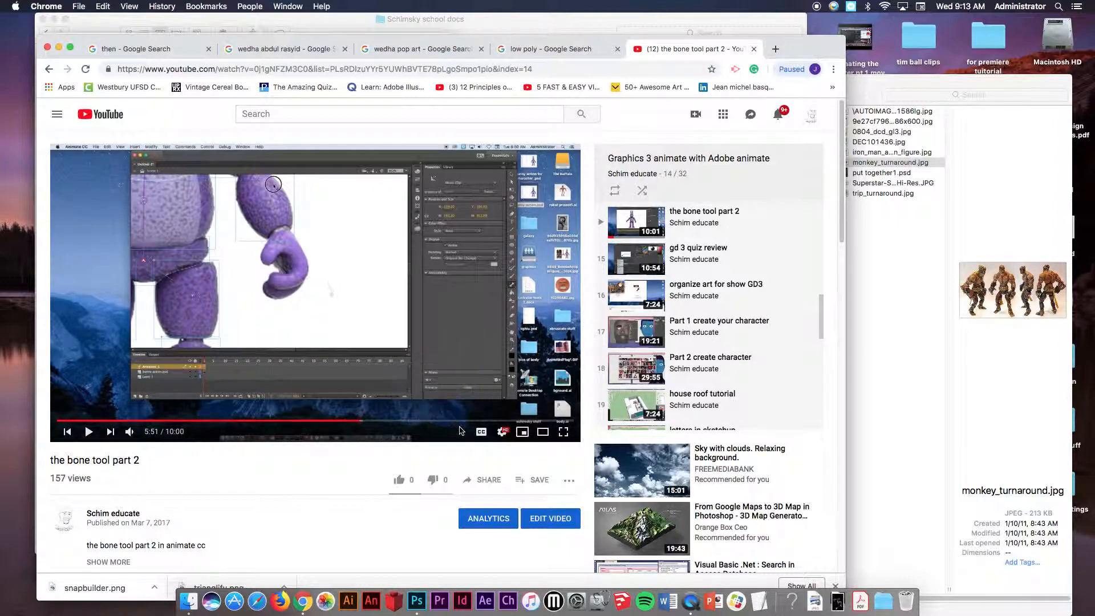
click(469, 422)
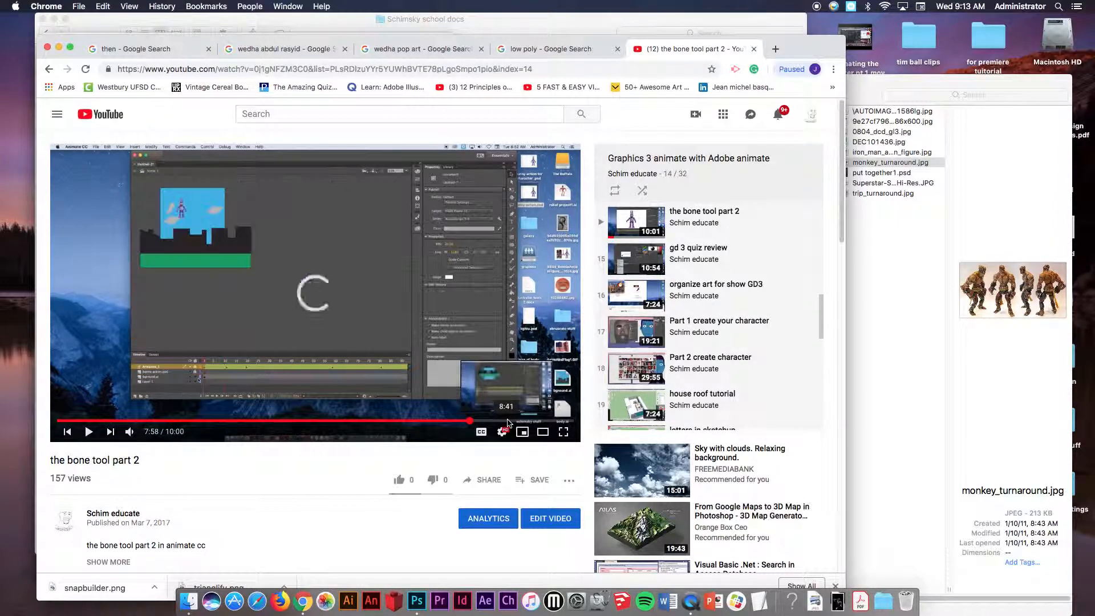
click(525, 422)
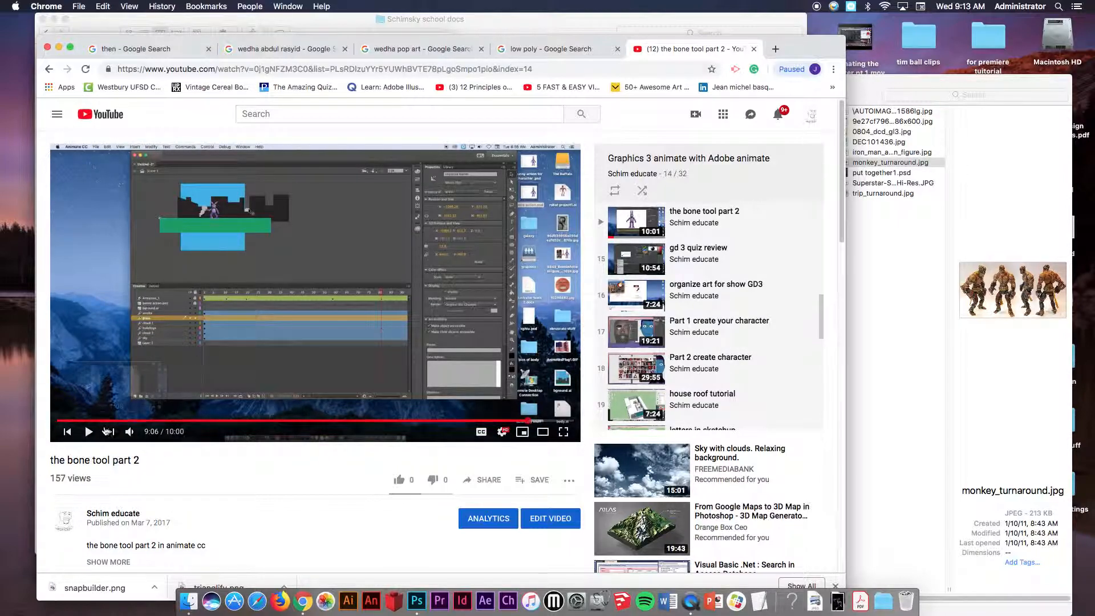
click(58, 46)
click(295, 214)
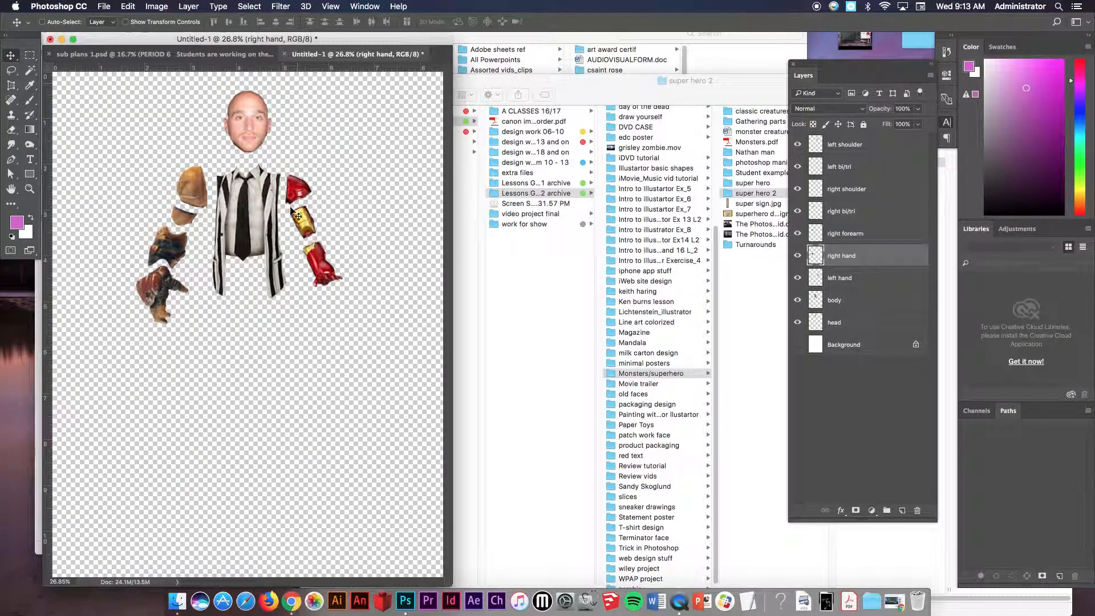